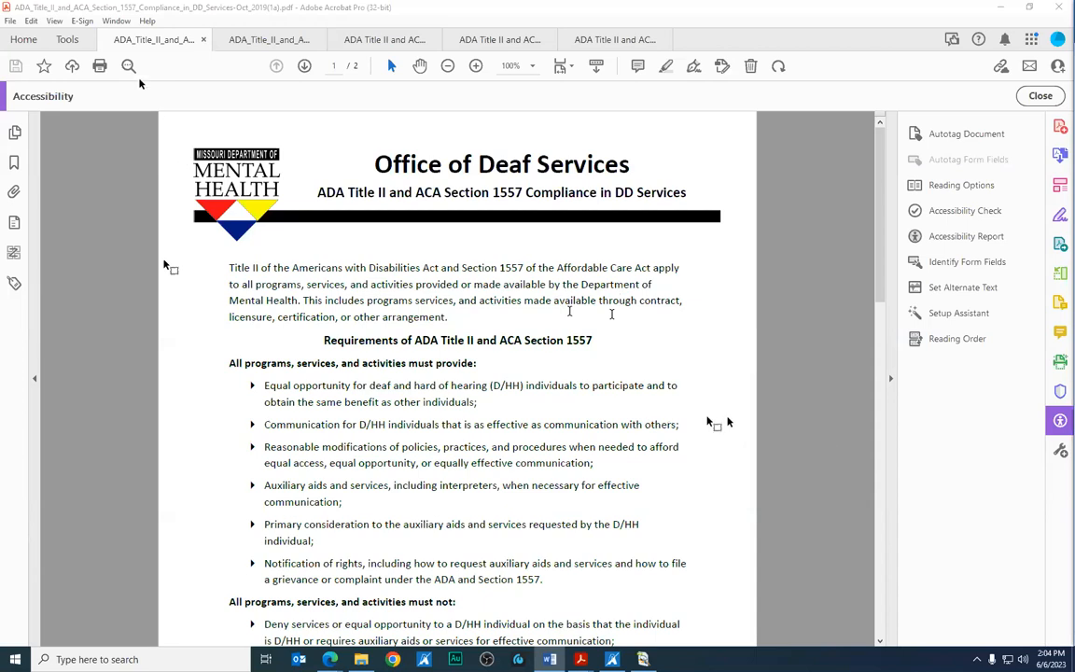
Add the Accessibility tool to the tool shortcuts and open it for the ADA Title II compliance PDF
{"action": "left_click", "coordinate": [68, 41]}
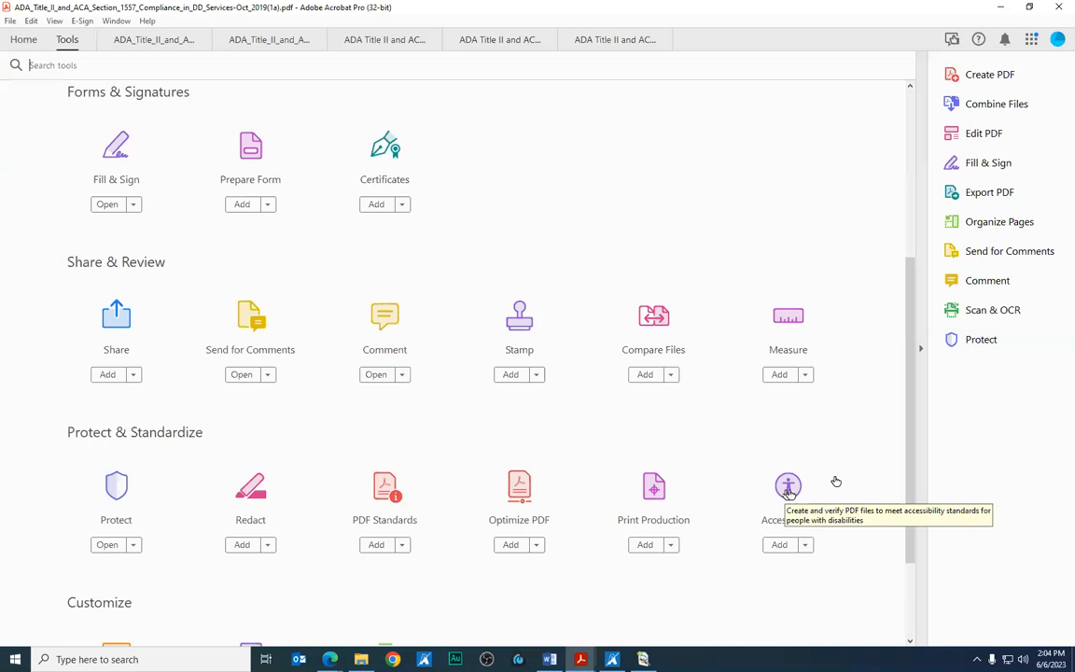
{"action": "left_click", "coordinate": [780, 546]}
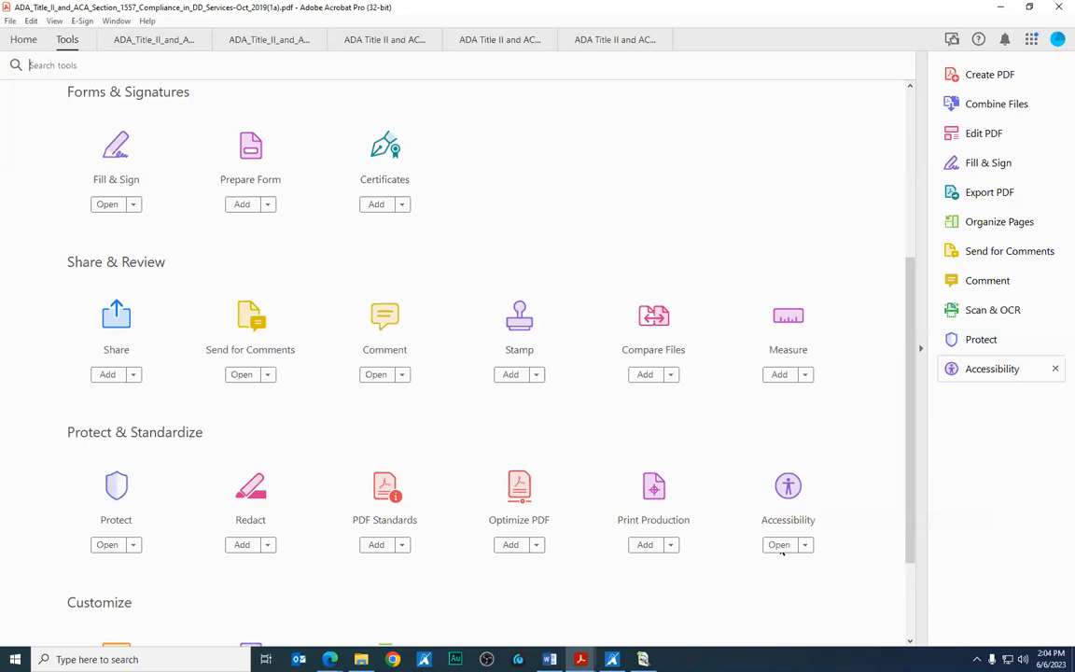
{"action": "left_click", "coordinate": [986, 371]}
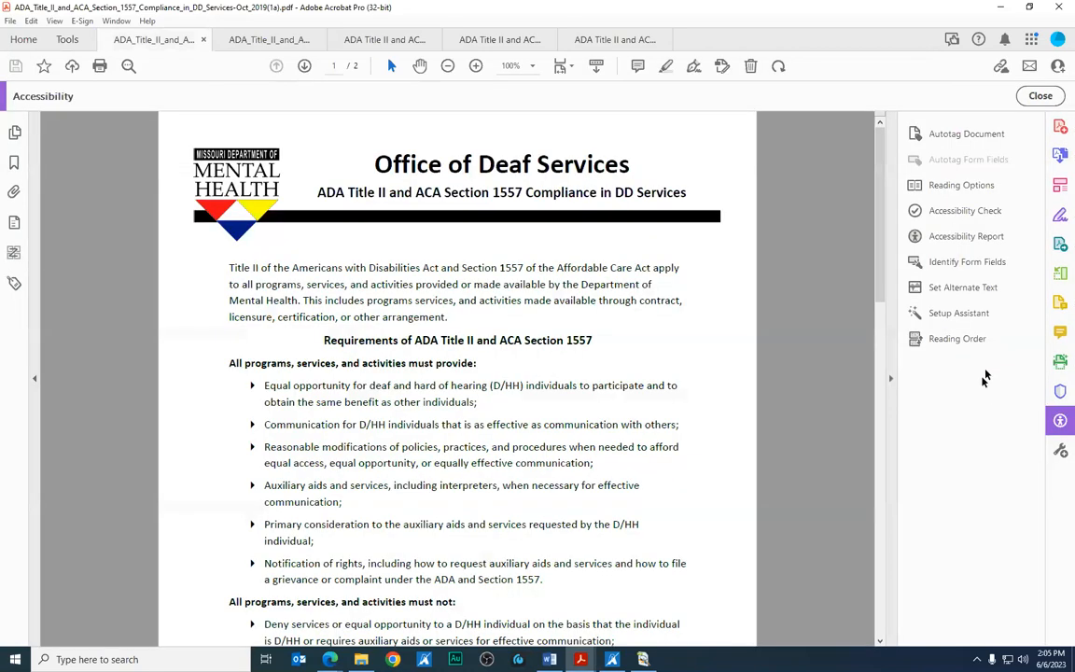
Run an accessibility check on all pages of the document with Create accessibility report turned off
{"action": "left_click", "coordinate": [950, 215]}
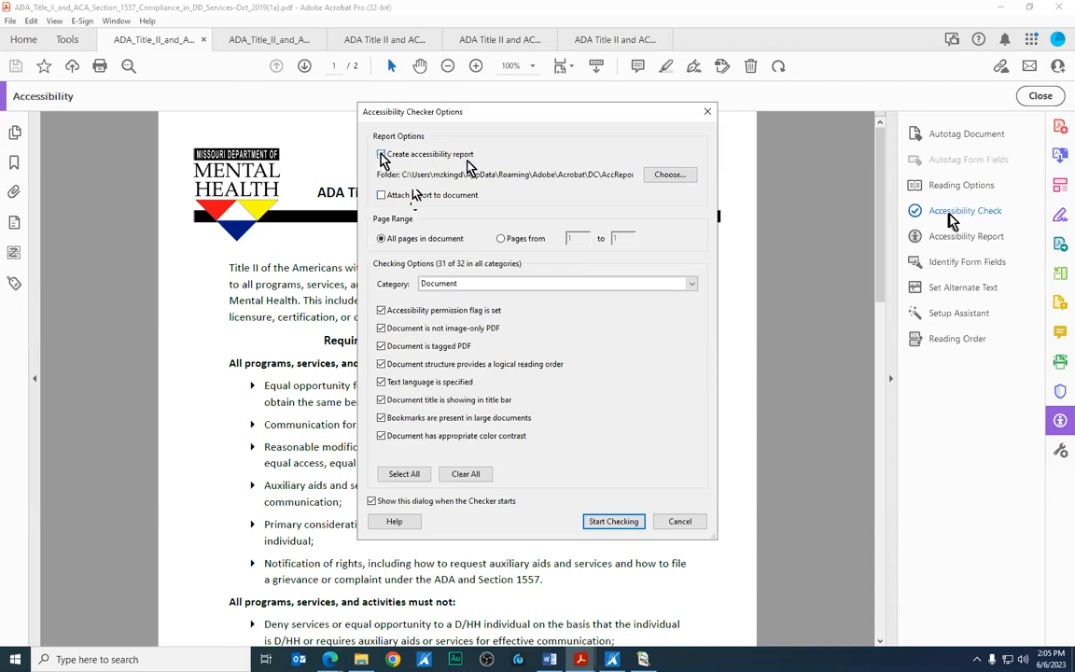
{"action": "left_click", "coordinate": [381, 155]}
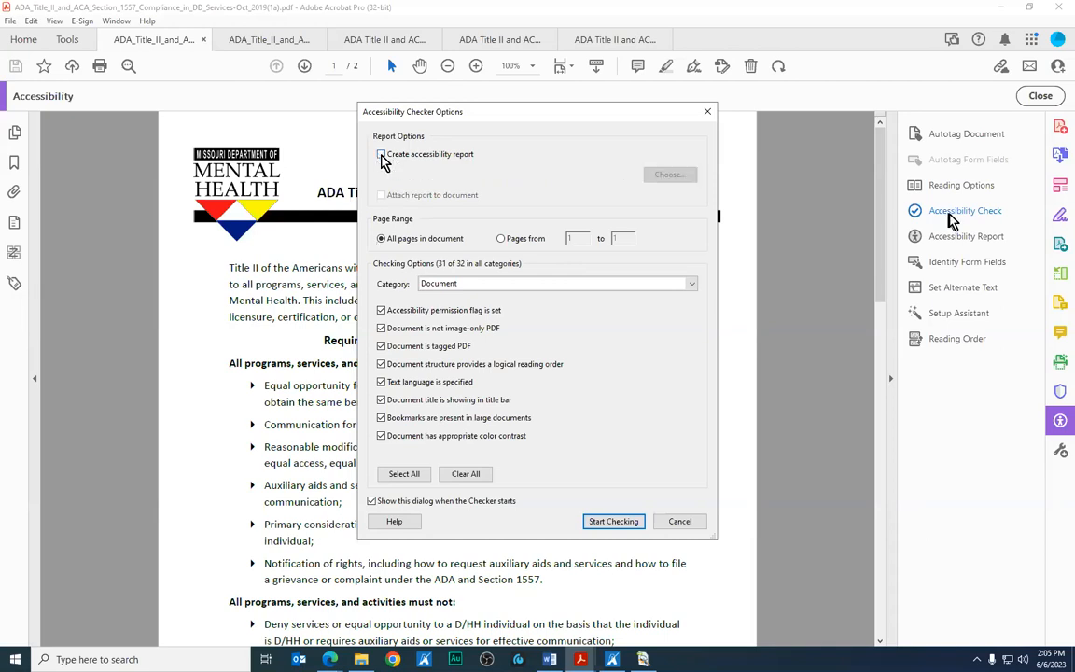
{"action": "left_click", "coordinate": [614, 521]}
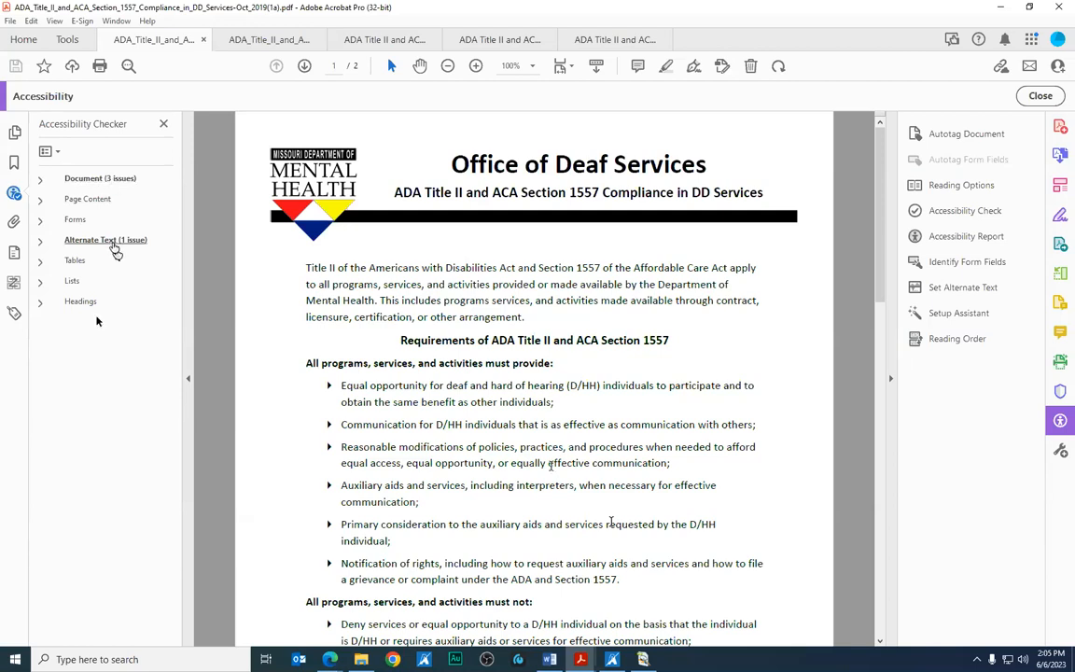
Expand the Document, Alternate Text and Figures alternate text results, and widen the checker pane to show their full names
{"action": "left_click", "coordinate": [41, 180]}
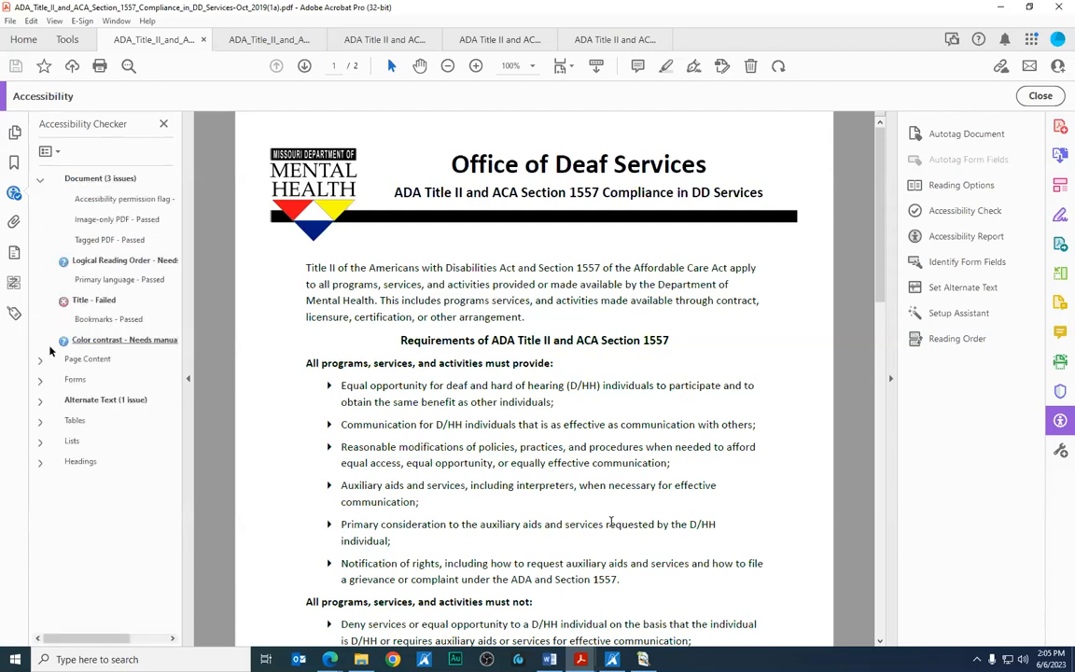
{"action": "left_click", "coordinate": [39, 402]}
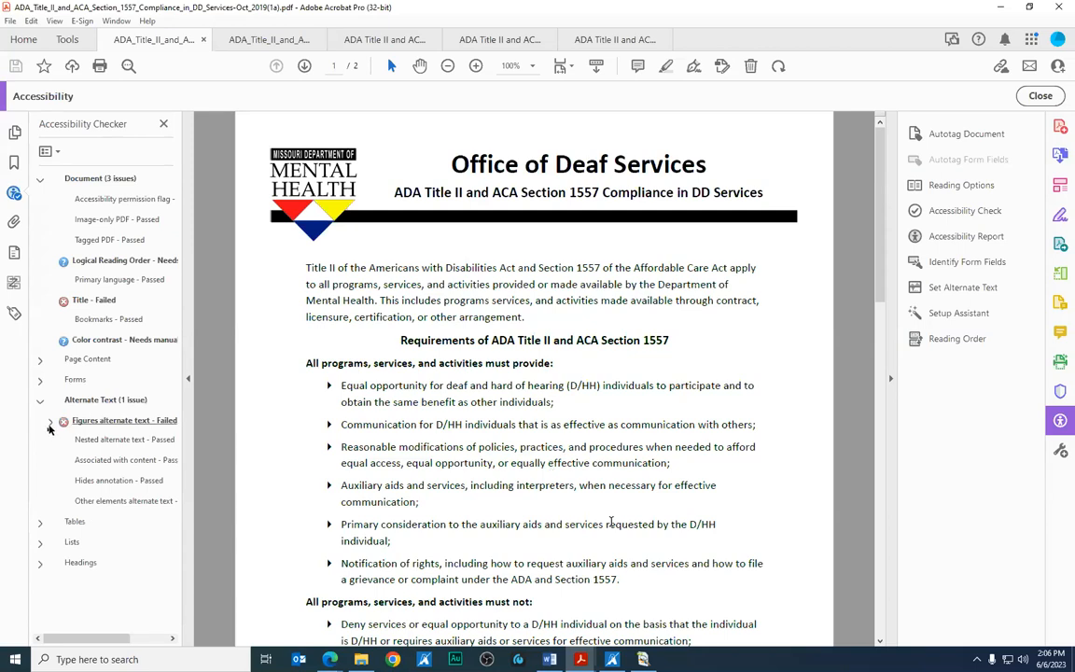
{"action": "left_click", "coordinate": [49, 423]}
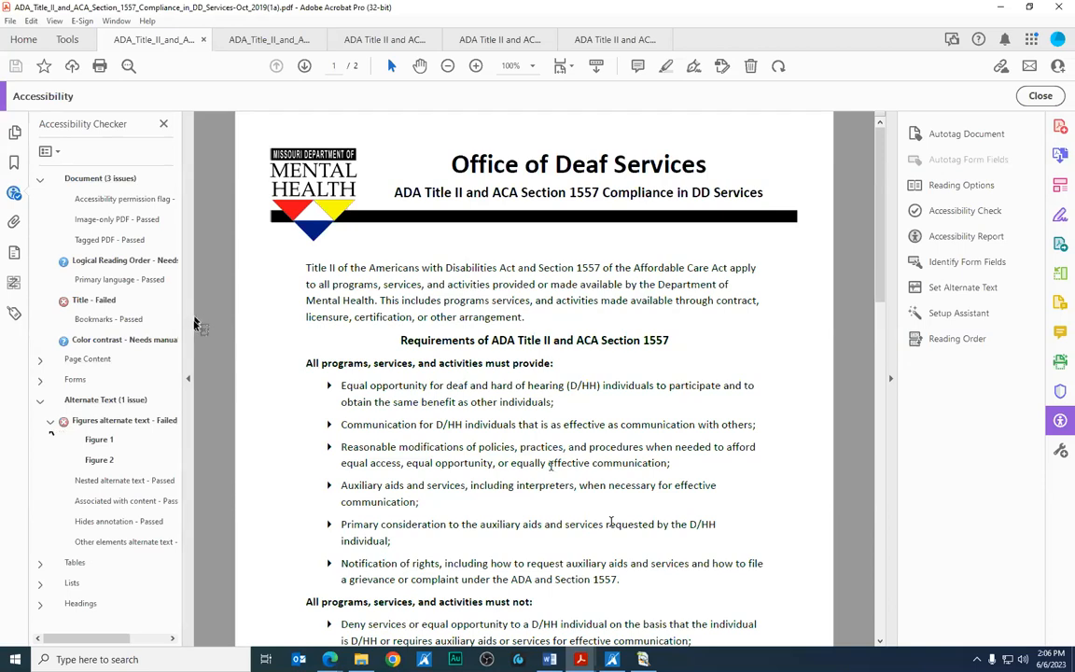
{"action": "left_click_drag", "start_coordinate": [181, 322], "coordinate": [236, 322]}
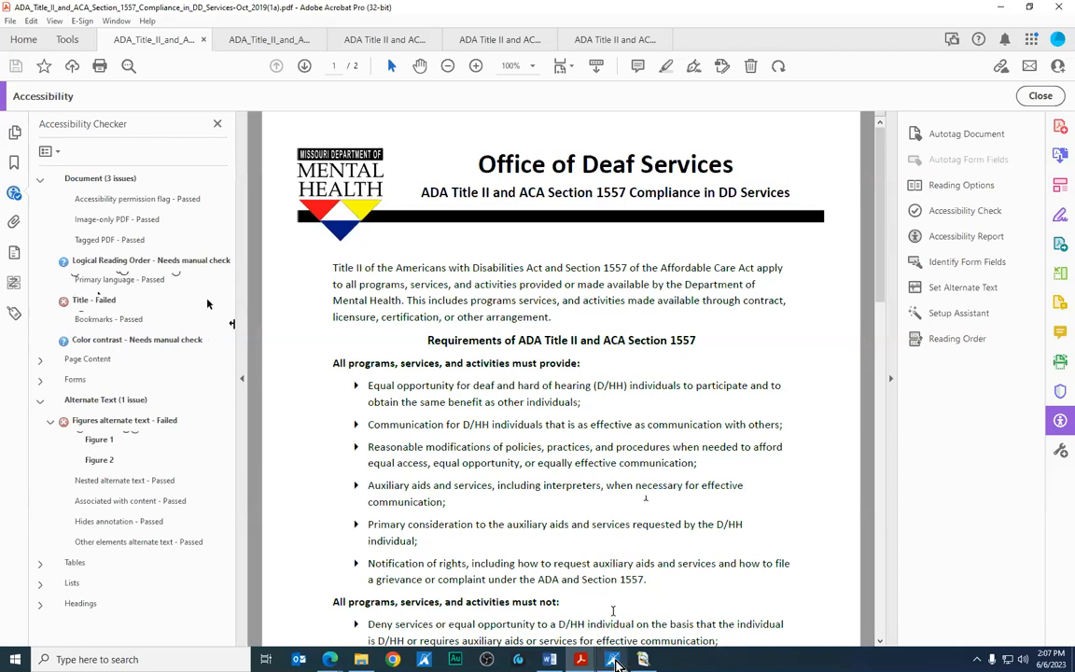
Switch to Colour Contrast Analyser, view the foreground colour in RGB format, and return it to HEX
{"action": "mouse_move", "coordinate": [612, 659]}
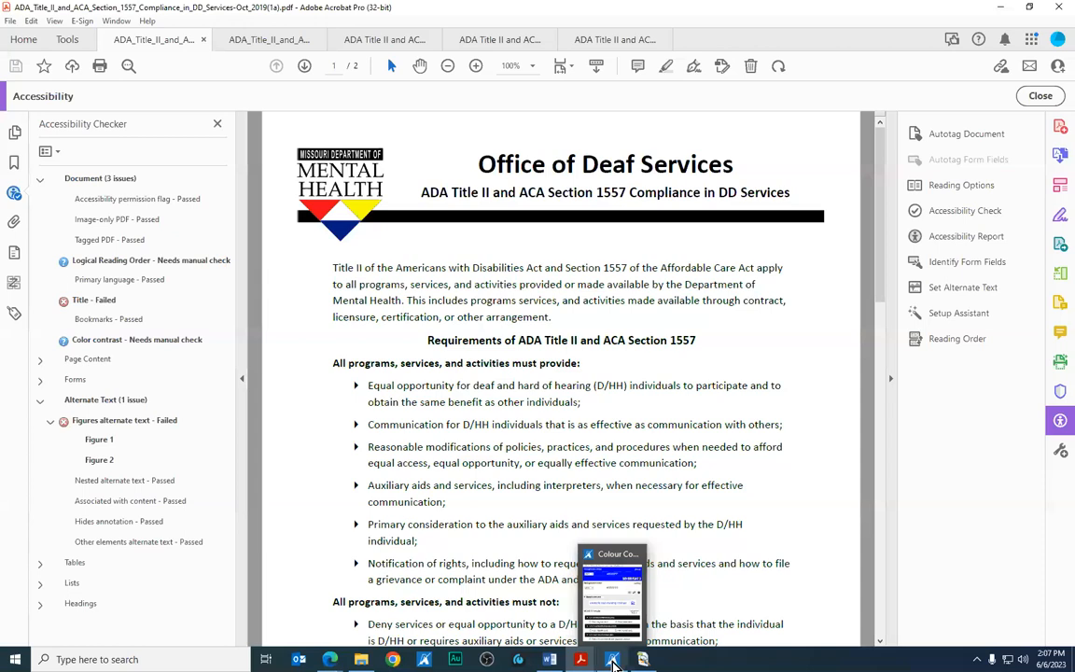
{"action": "left_click", "coordinate": [612, 662]}
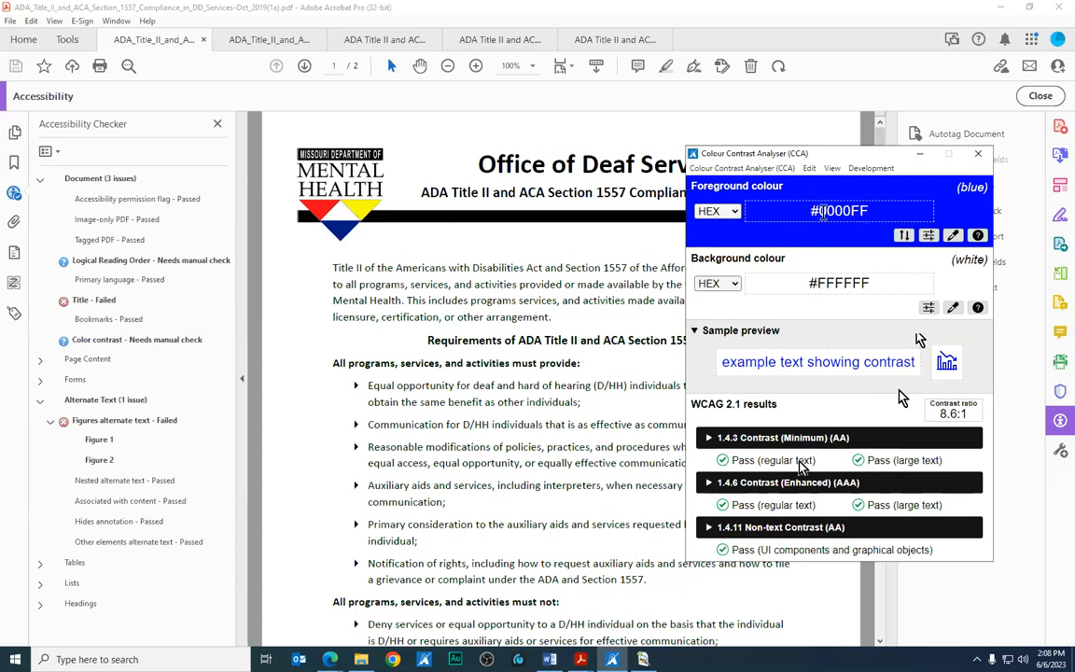
{"action": "triple_click", "coordinate": [823, 213]}
{"action": "double_click", "coordinate": [852, 213]}
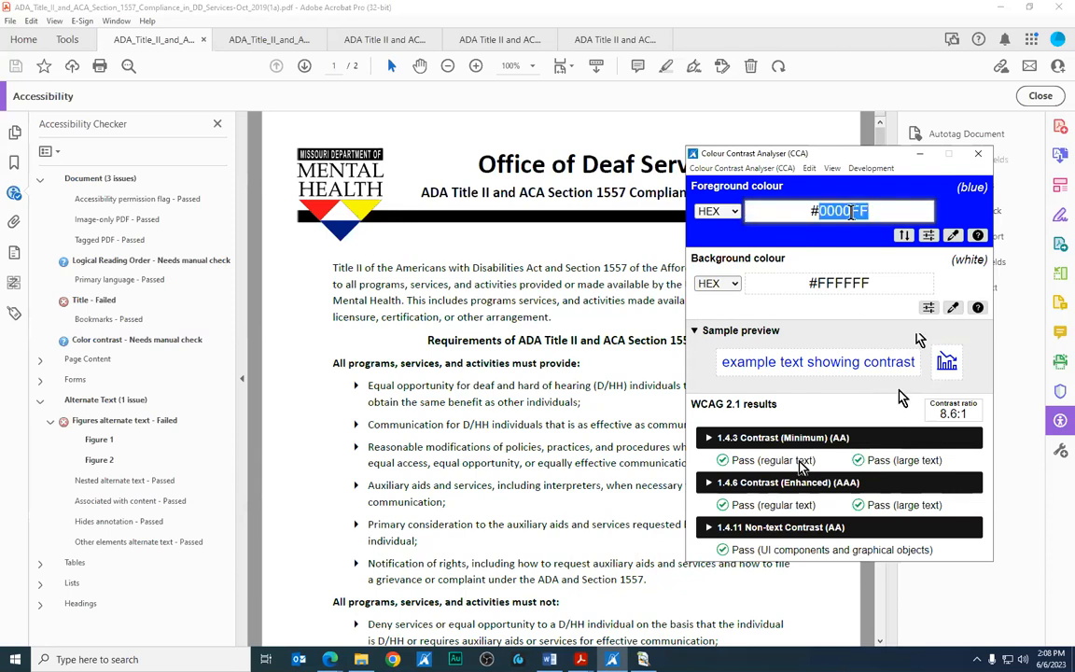
{"action": "left_click", "coordinate": [851, 213]}
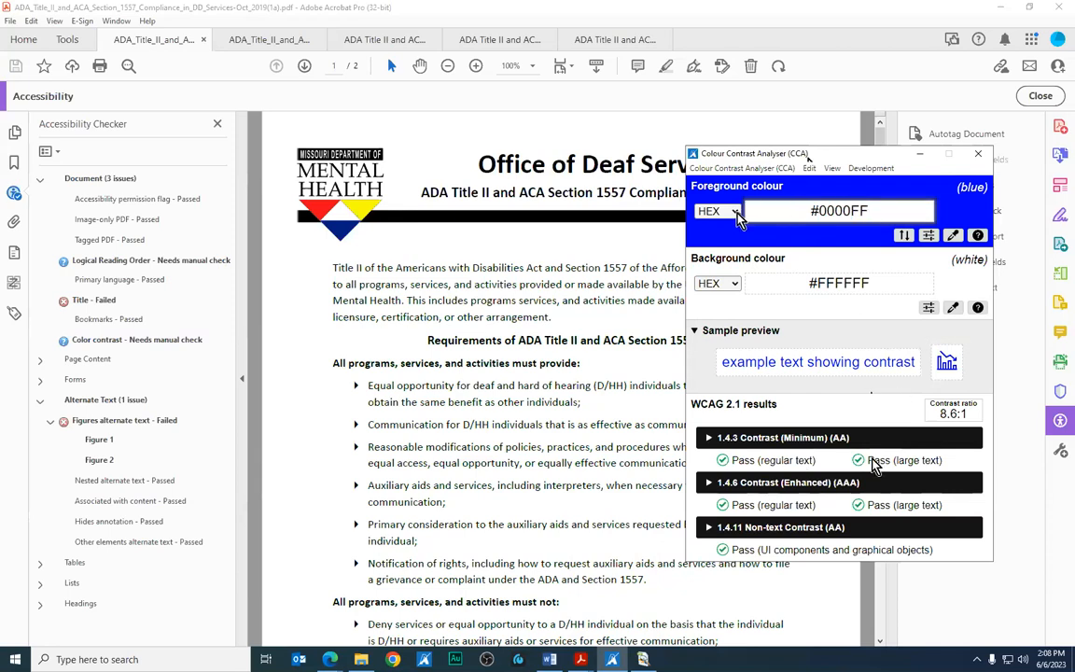
{"action": "left_click", "coordinate": [737, 214]}
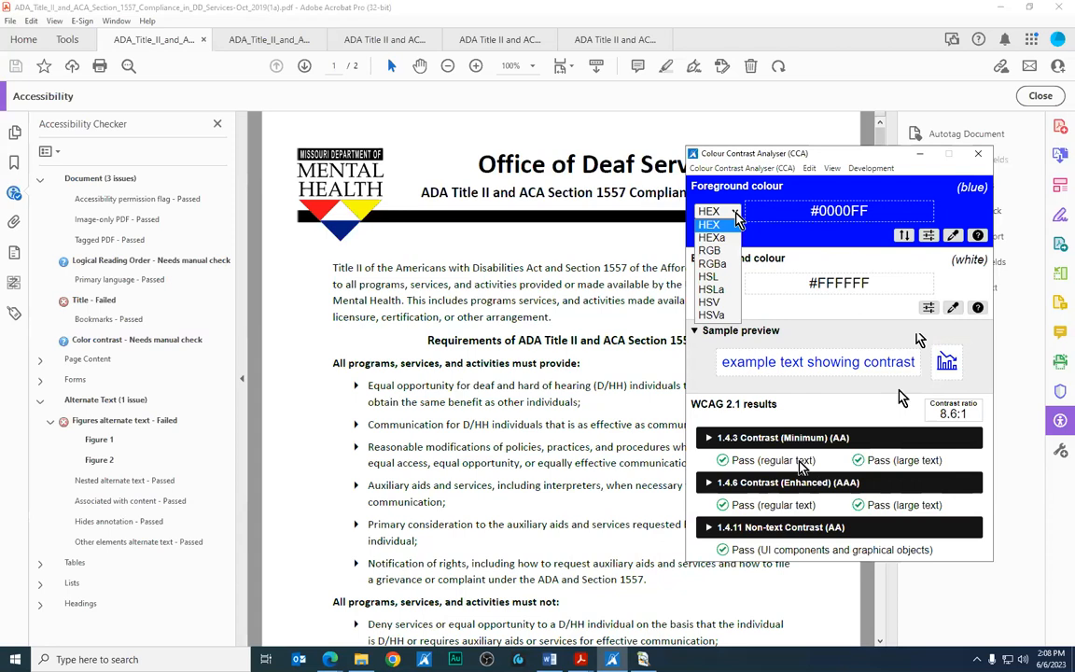
{"action": "left_click", "coordinate": [726, 251]}
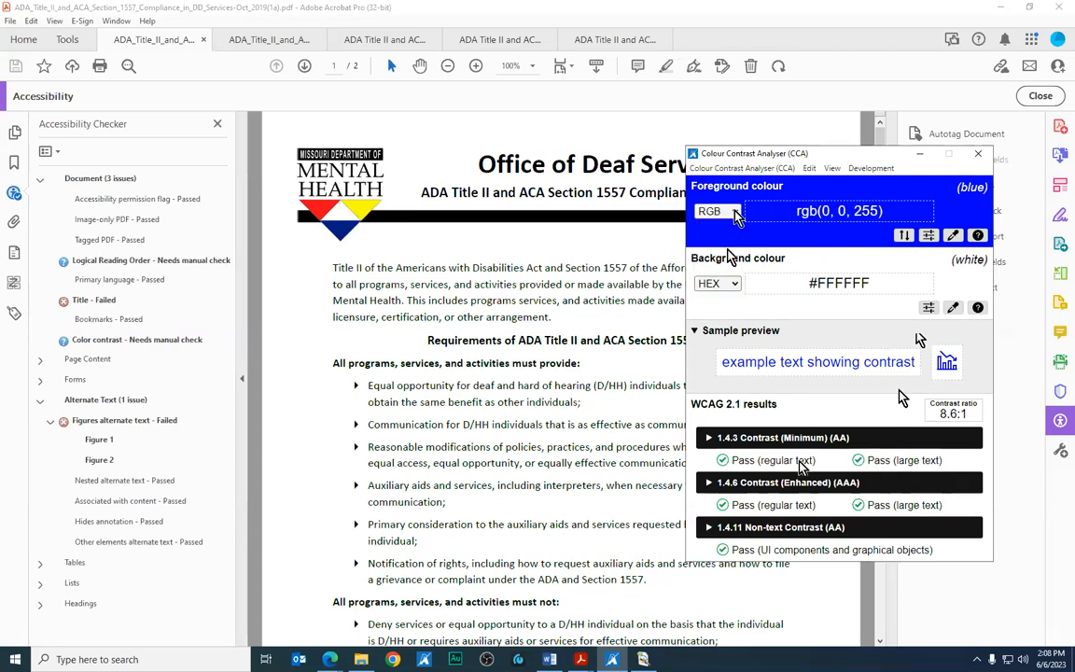
{"action": "left_click", "coordinate": [723, 211]}
{"action": "left_click", "coordinate": [728, 228]}
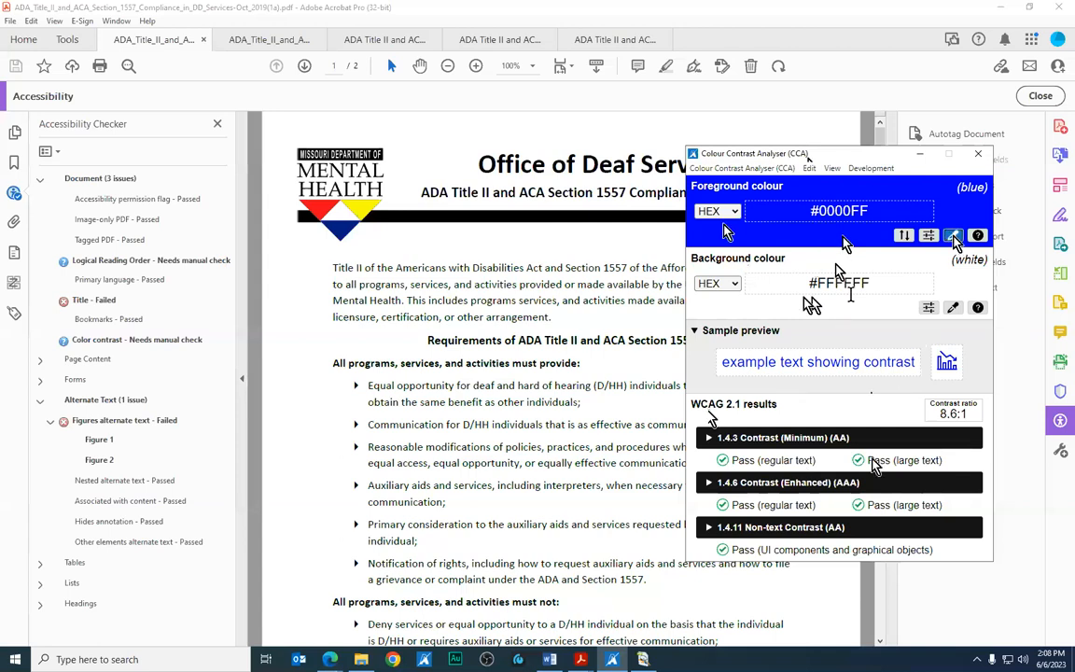
Sample the light-blue job title text on page 2 as the foreground colour and expand the 1.4.3 Contrast (Minimum) details
{"action": "left_click", "coordinate": [953, 236]}
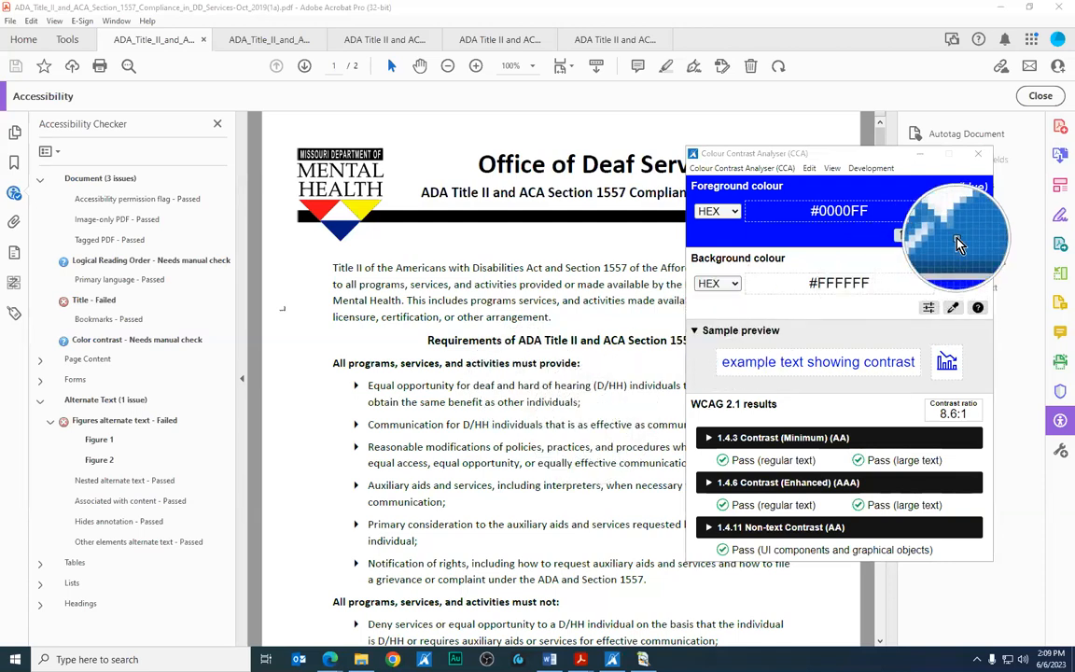
{"action": "left_click", "coordinate": [947, 271]}
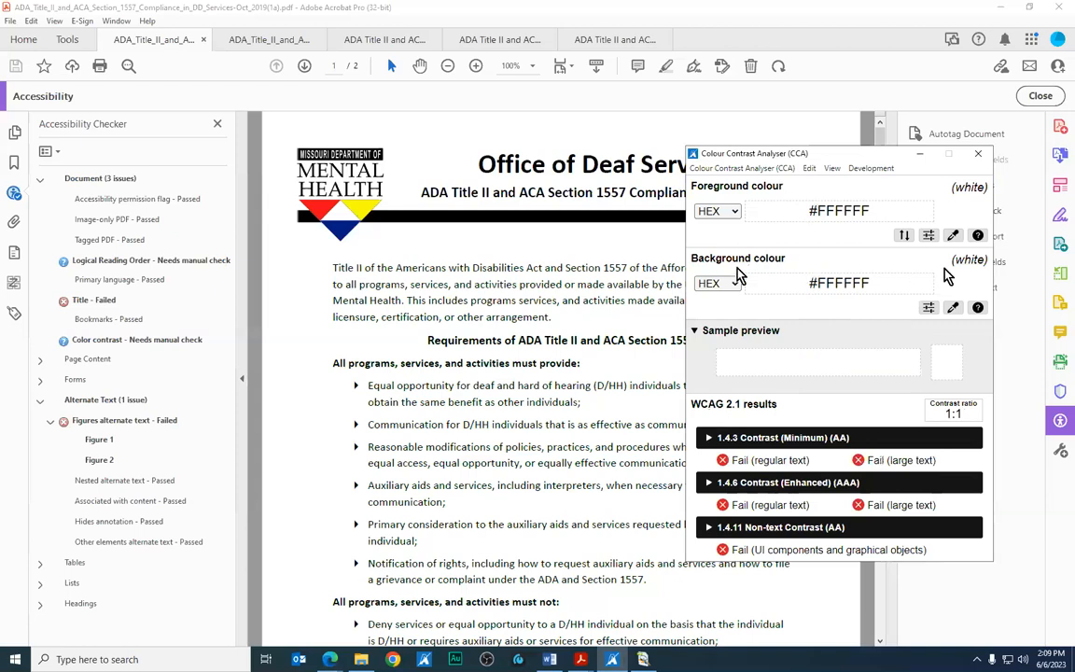
{"action": "scroll", "coordinate": [538, 358], "scroll_direction": "down", "scroll_amount": 1}
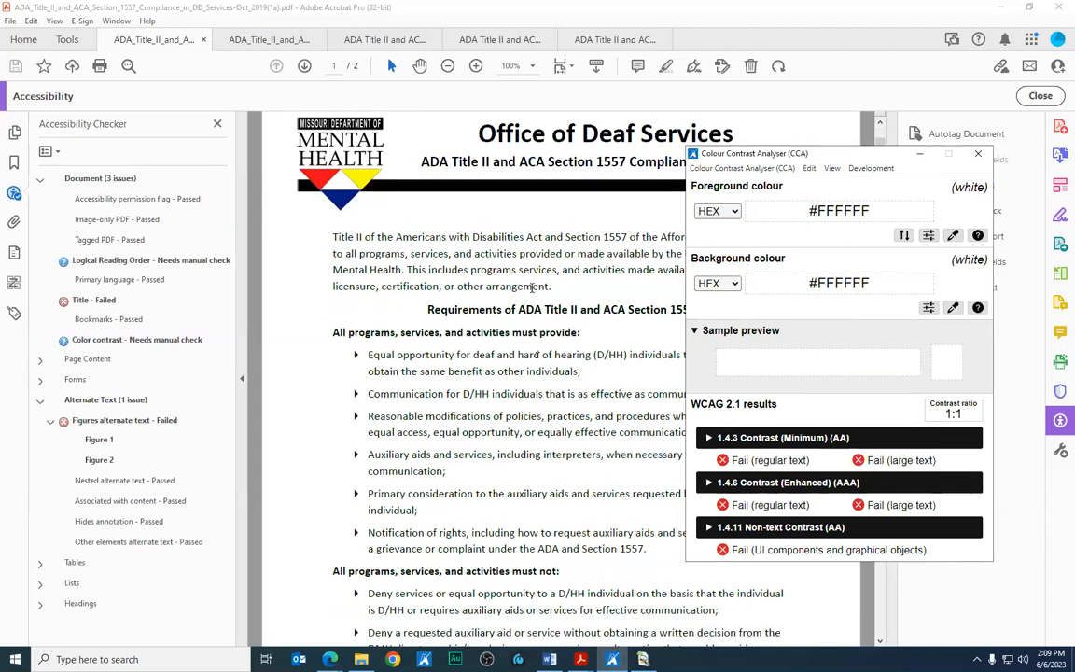
{"action": "scroll", "coordinate": [537, 356], "scroll_direction": "down", "scroll_amount": 5}
{"action": "scroll", "coordinate": [538, 329], "scroll_direction": "down", "scroll_amount": 12}
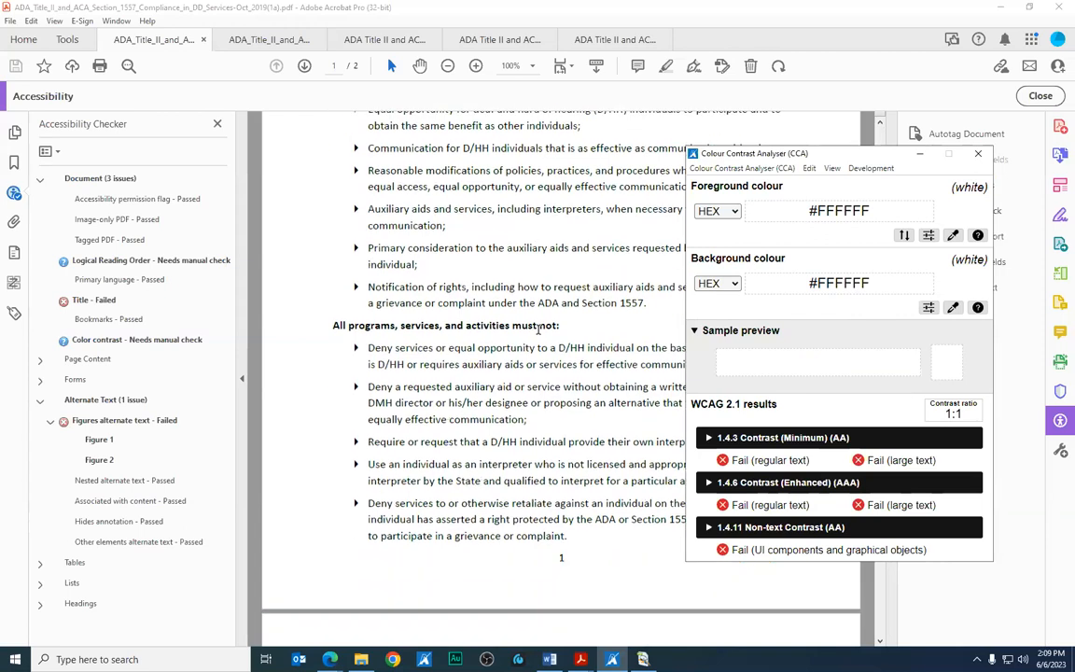
{"action": "scroll", "coordinate": [540, 334], "scroll_direction": "down", "scroll_amount": 15}
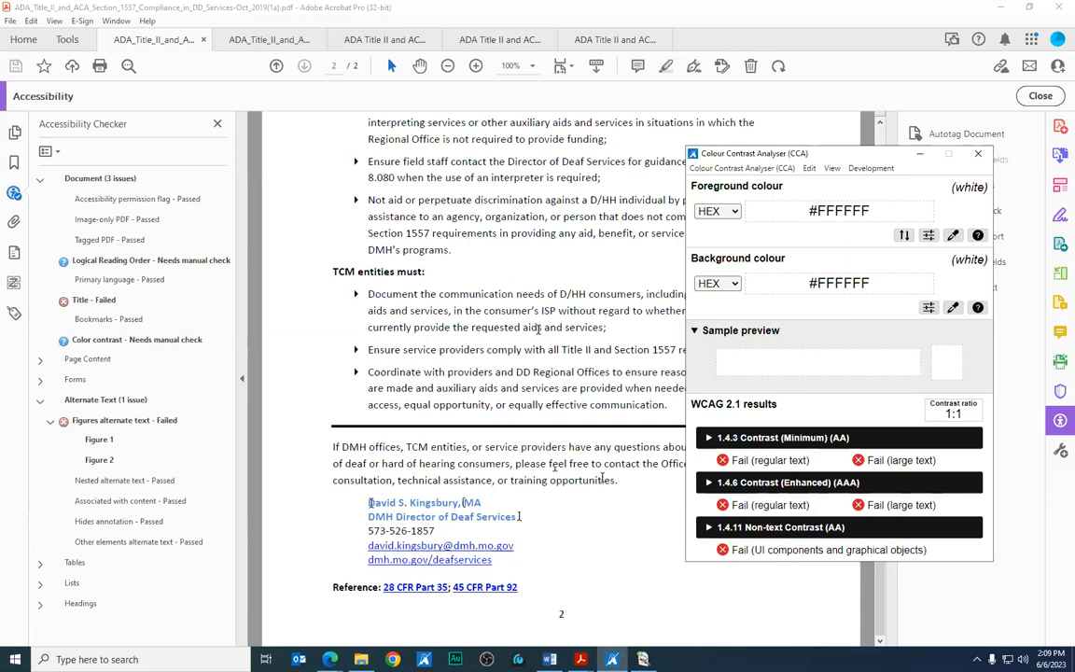
{"action": "left_click", "coordinate": [953, 235]}
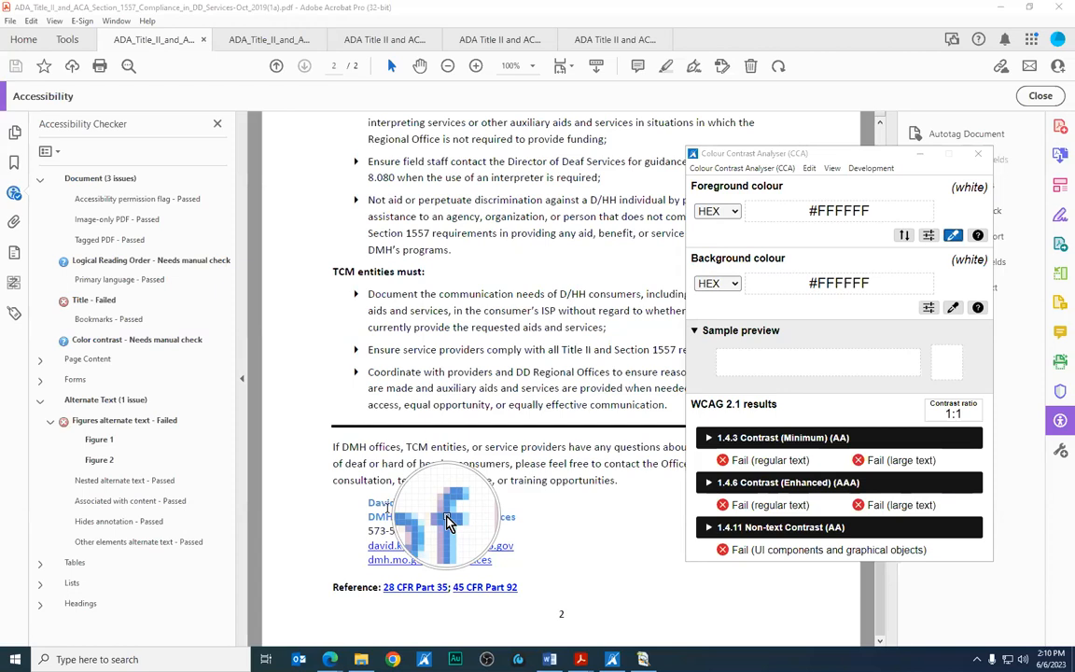
{"action": "left_click", "coordinate": [448, 521]}
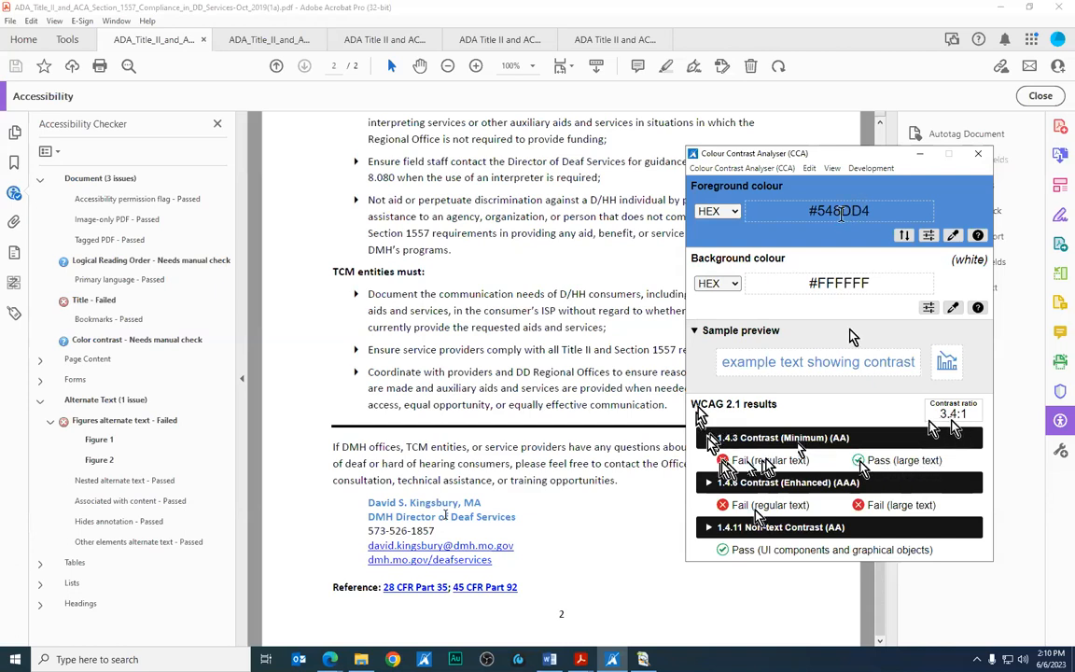
{"action": "left_click", "coordinate": [747, 438]}
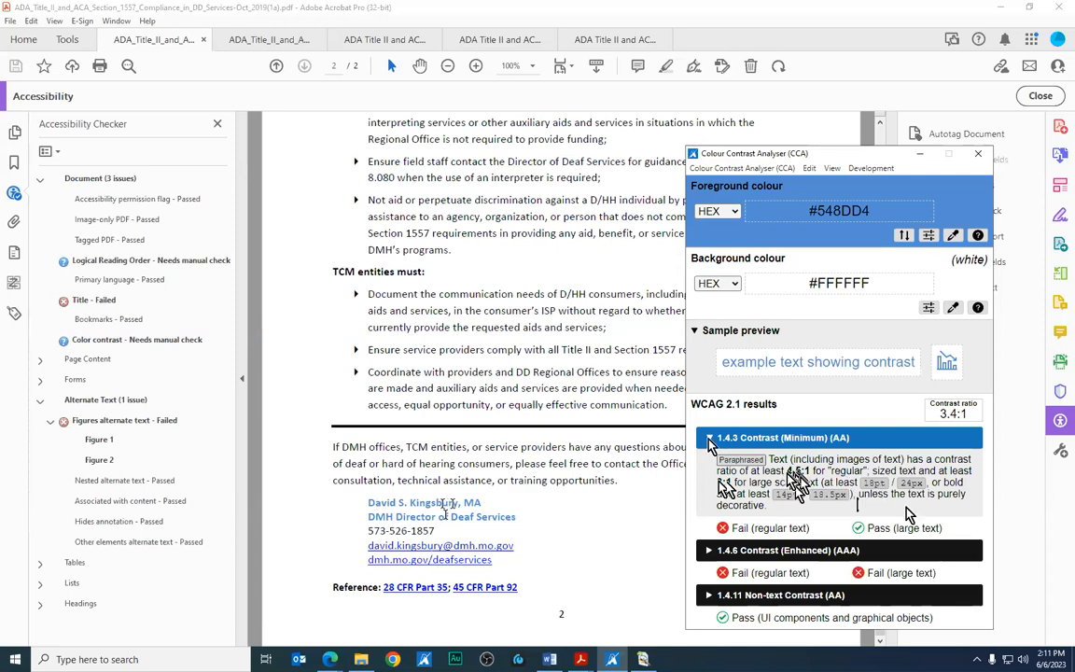
Return to Acrobat, select the light-blue name and job title lines in Edit PDF, and view the available font colours
{"action": "left_click", "coordinate": [491, 517]}
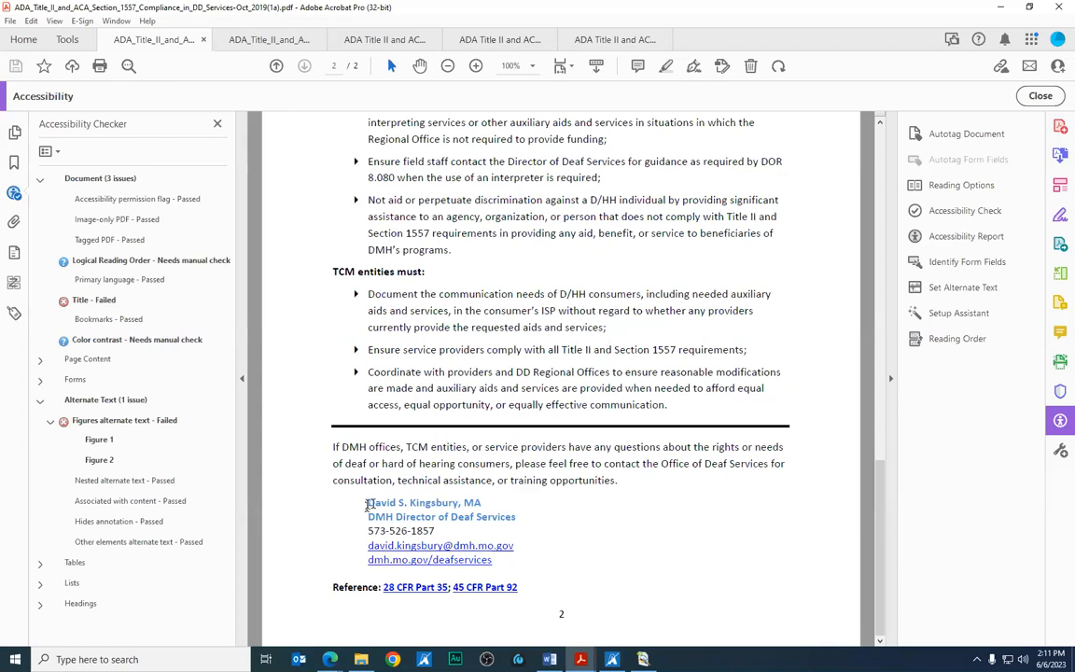
{"action": "left_click", "coordinate": [1060, 184]}
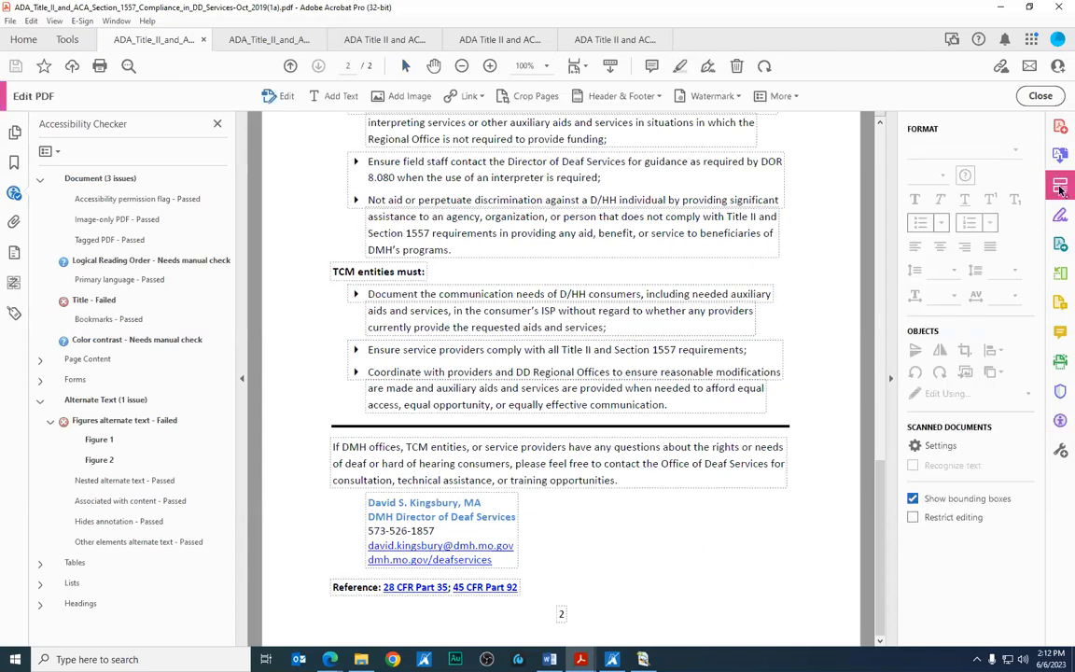
{"action": "left_click_drag", "start_coordinate": [369, 503], "coordinate": [518, 517]}
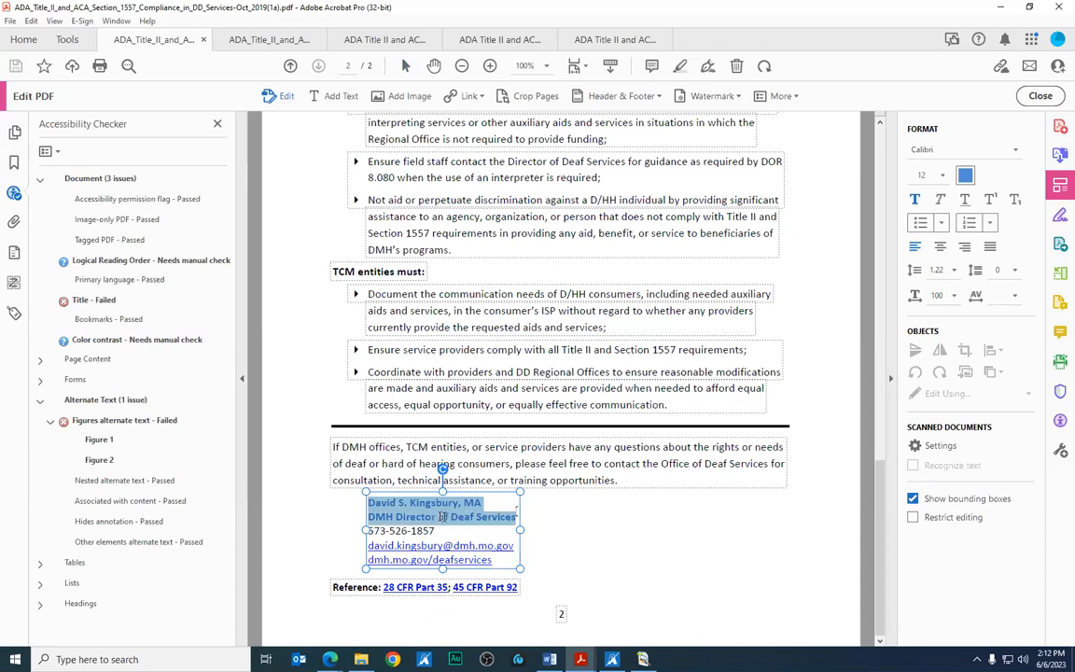
{"action": "left_click", "coordinate": [967, 177]}
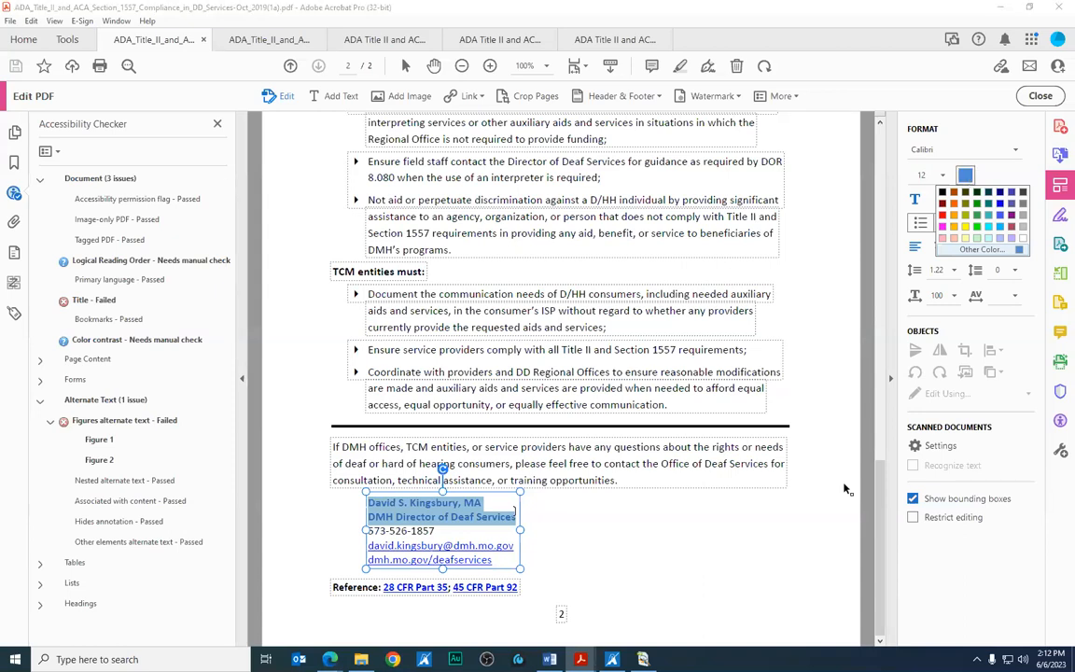
{"action": "left_click", "coordinate": [609, 528]}
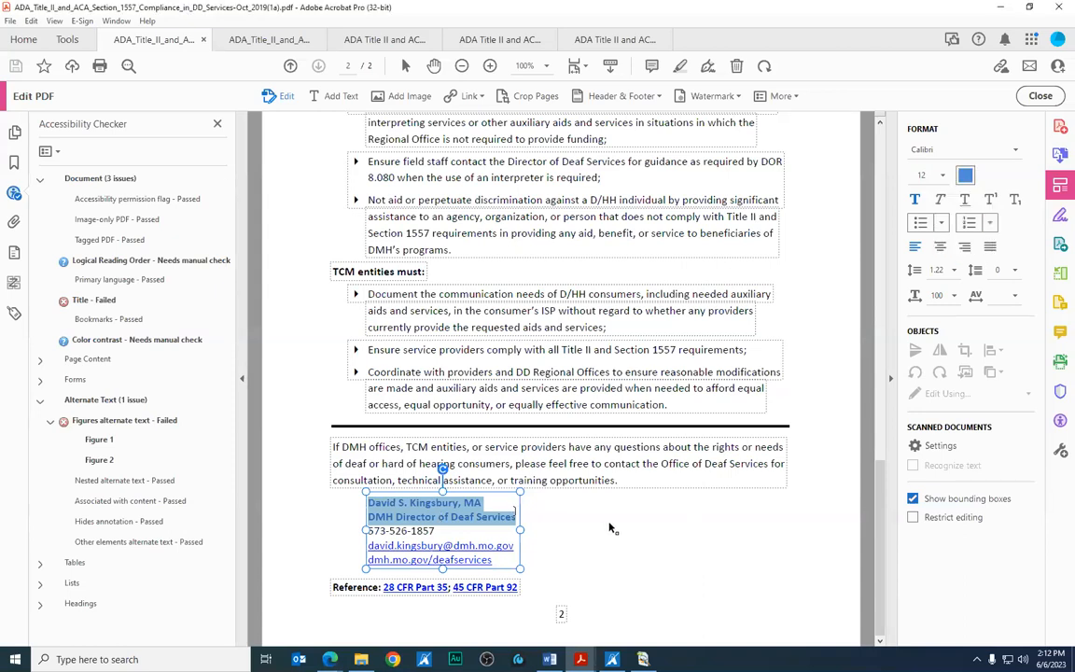
{"action": "left_click", "coordinate": [612, 529]}
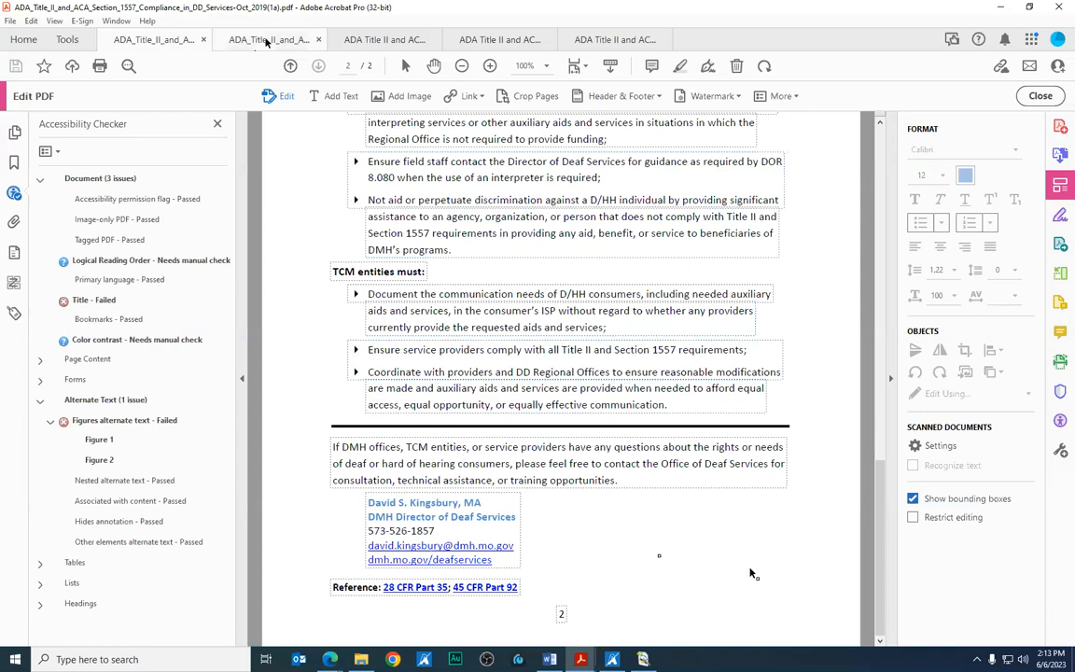
Open the 1b version of the PDF and sample its dark-blue contact name on page 2 as the foreground colour in Colour Contrast Analyser
{"action": "left_click", "coordinate": [268, 41]}
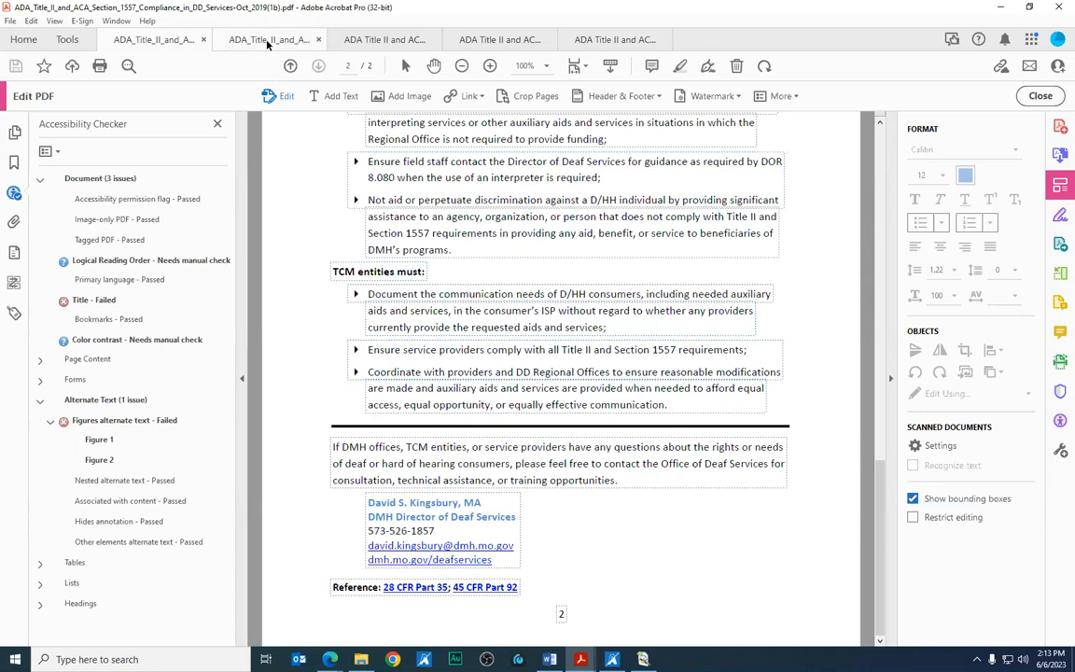
{"action": "scroll", "coordinate": [612, 413], "scroll_direction": "down", "scroll_amount": 10}
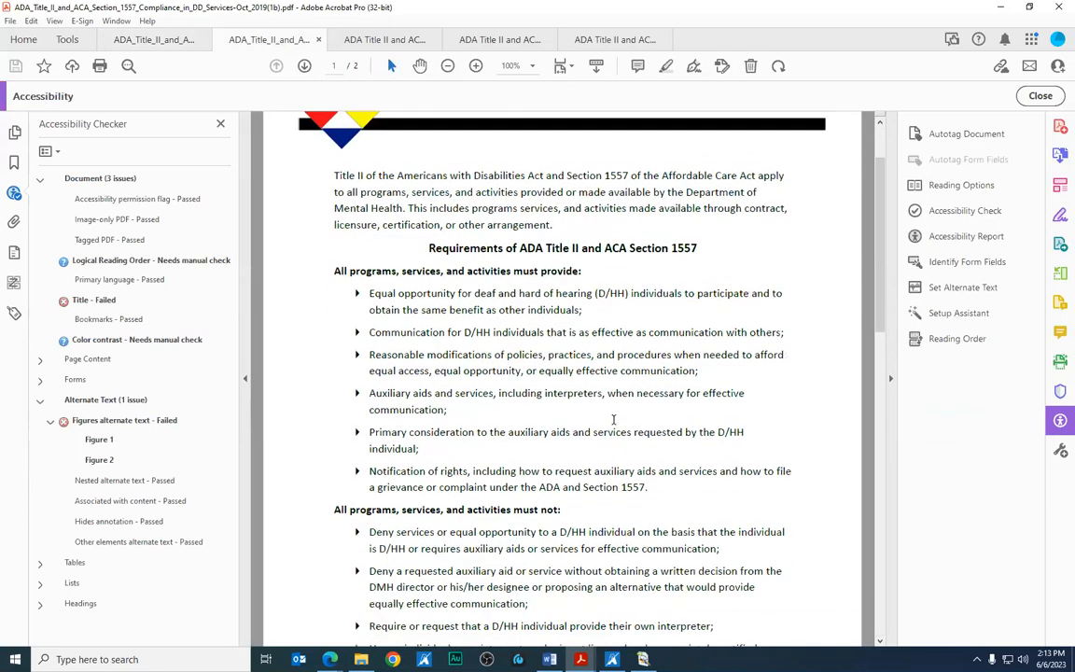
{"action": "scroll", "coordinate": [623, 430], "scroll_direction": "down", "scroll_amount": 15}
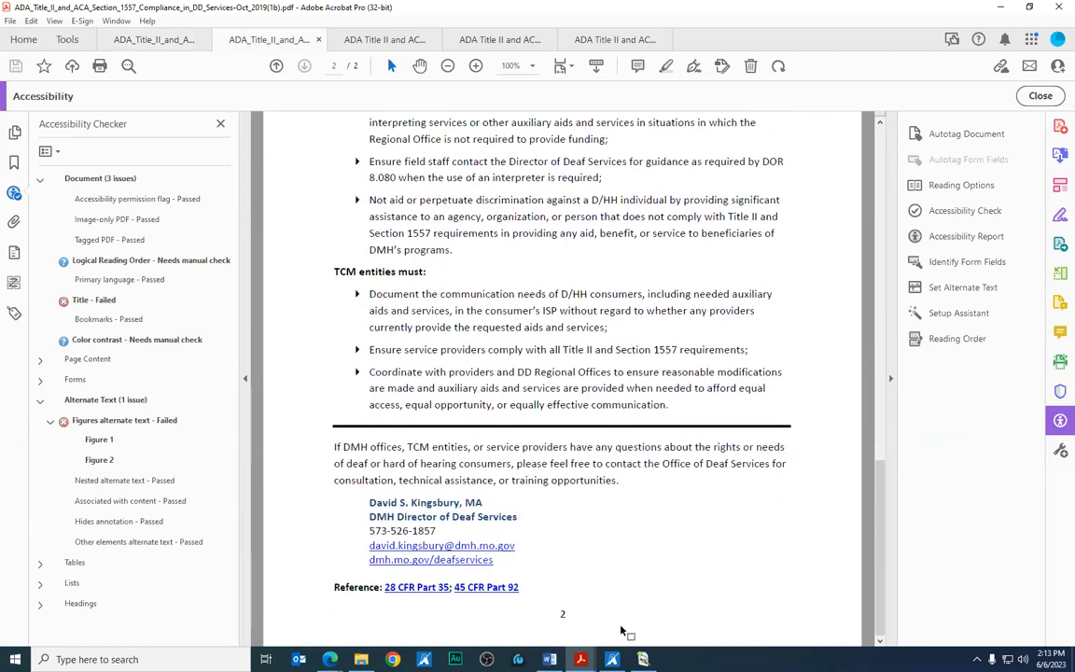
{"action": "left_click", "coordinate": [612, 659]}
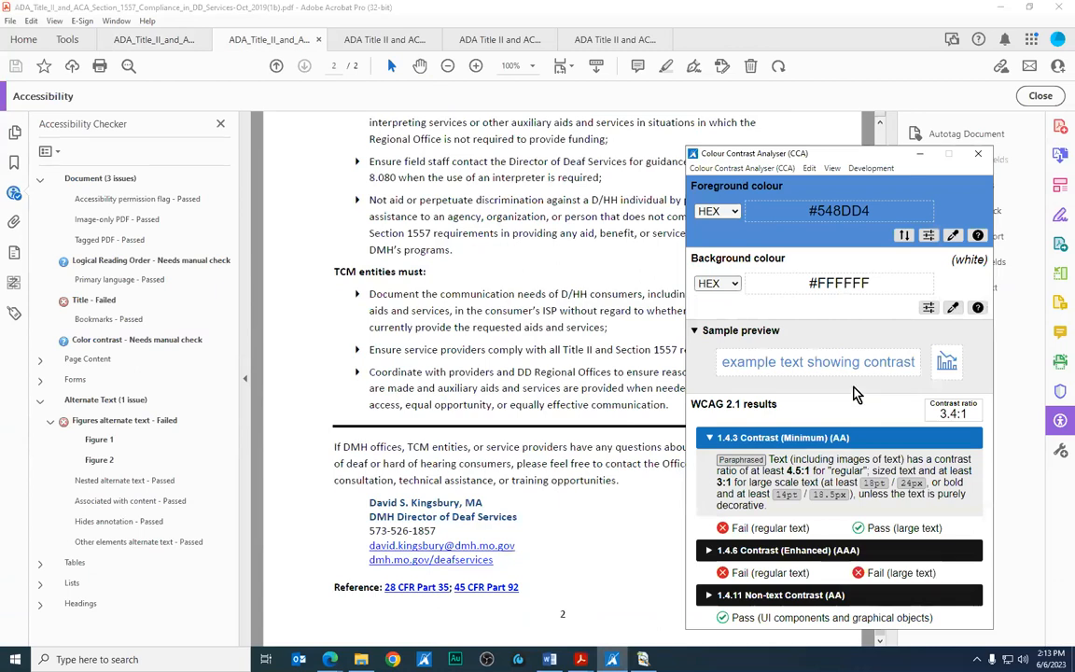
{"action": "left_click", "coordinate": [954, 237]}
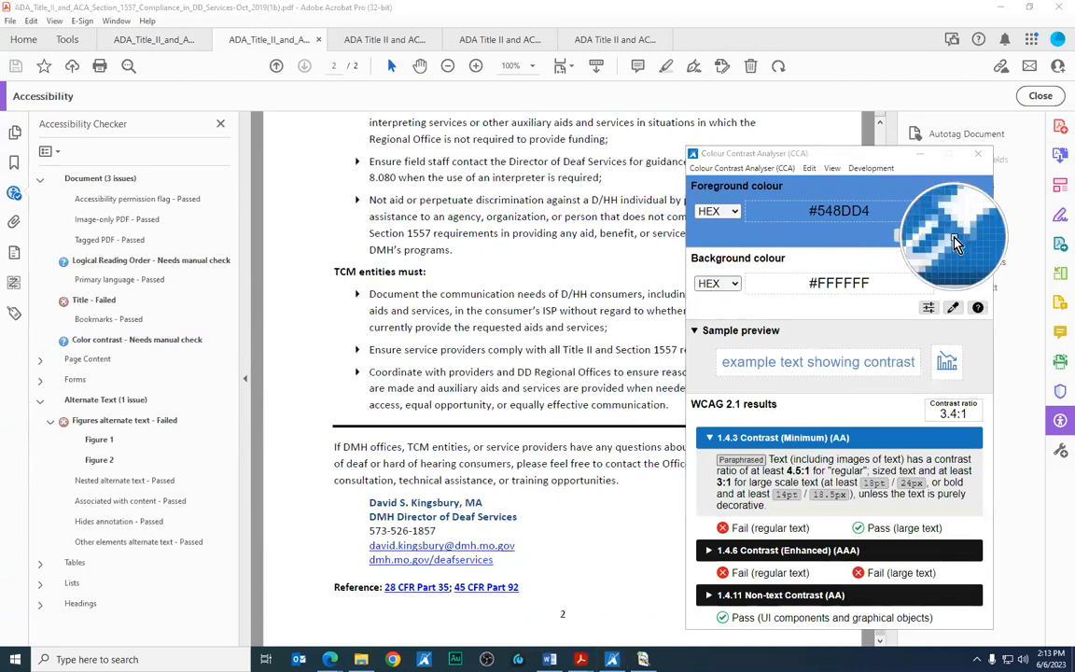
{"action": "left_click", "coordinate": [469, 502]}
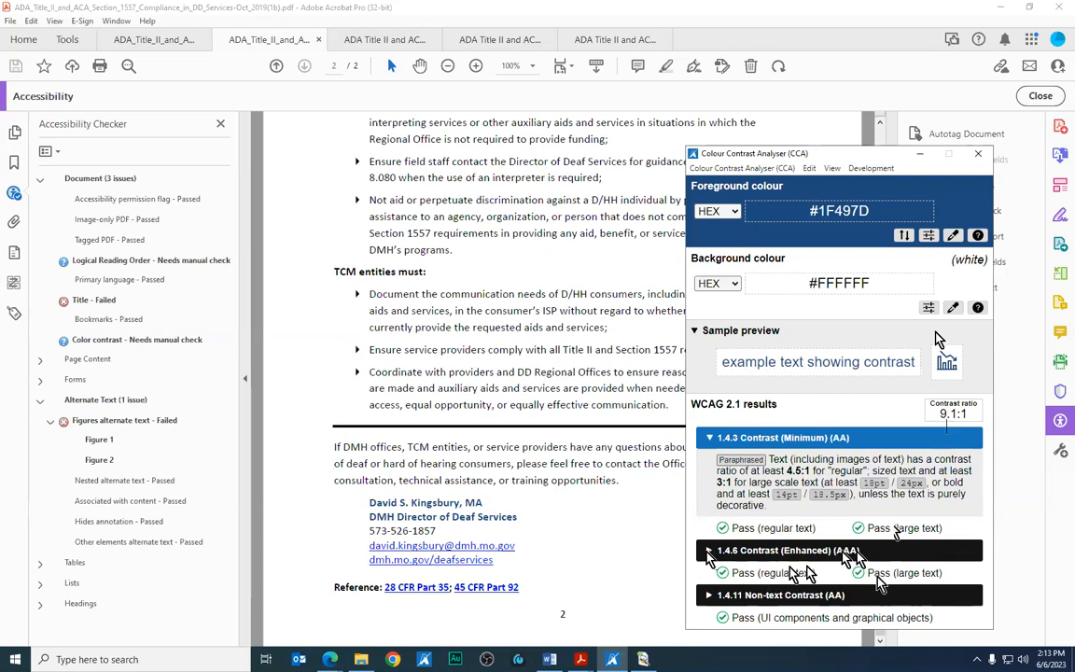
Sample the blue link text in the page 2 contact block as the foreground colour to check its contrast
{"action": "left_click", "coordinate": [954, 308]}
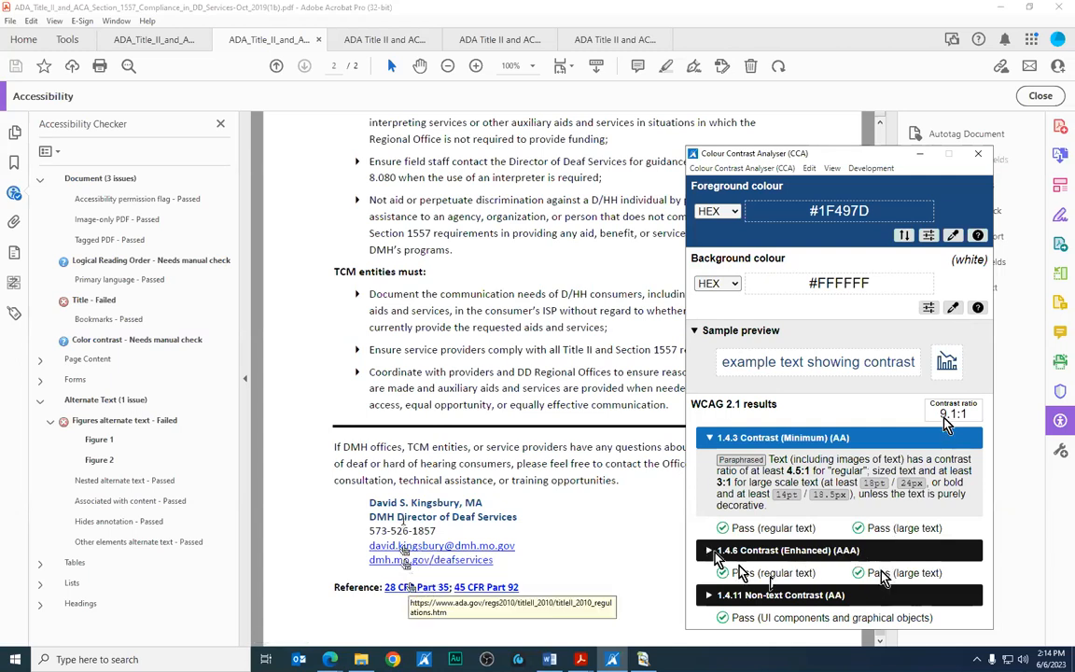
{"action": "left_click", "coordinate": [953, 235]}
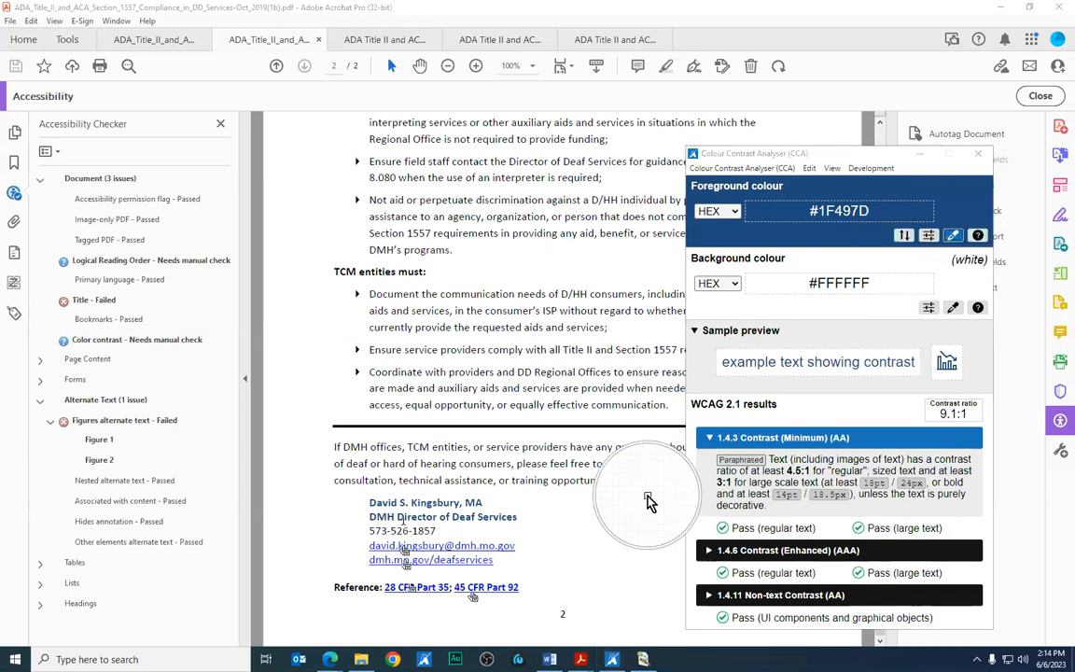
{"action": "left_click", "coordinate": [463, 557]}
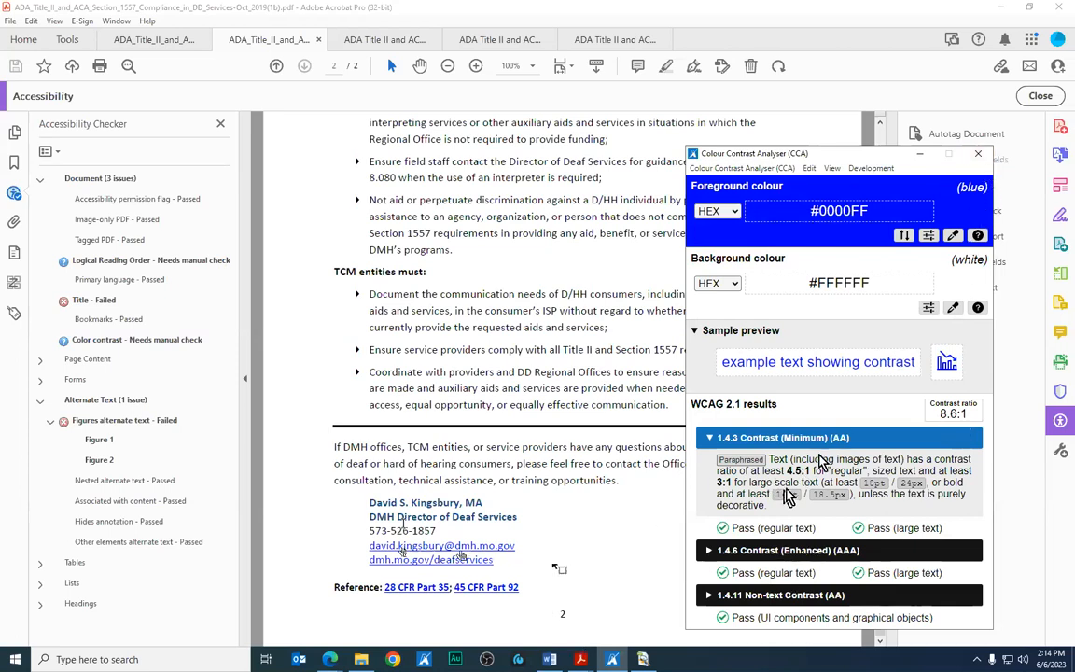
Close Colour Contrast Analyser and mark the Color contrast rule as passed in Acrobat's accessibility results
{"action": "left_click", "coordinate": [979, 156]}
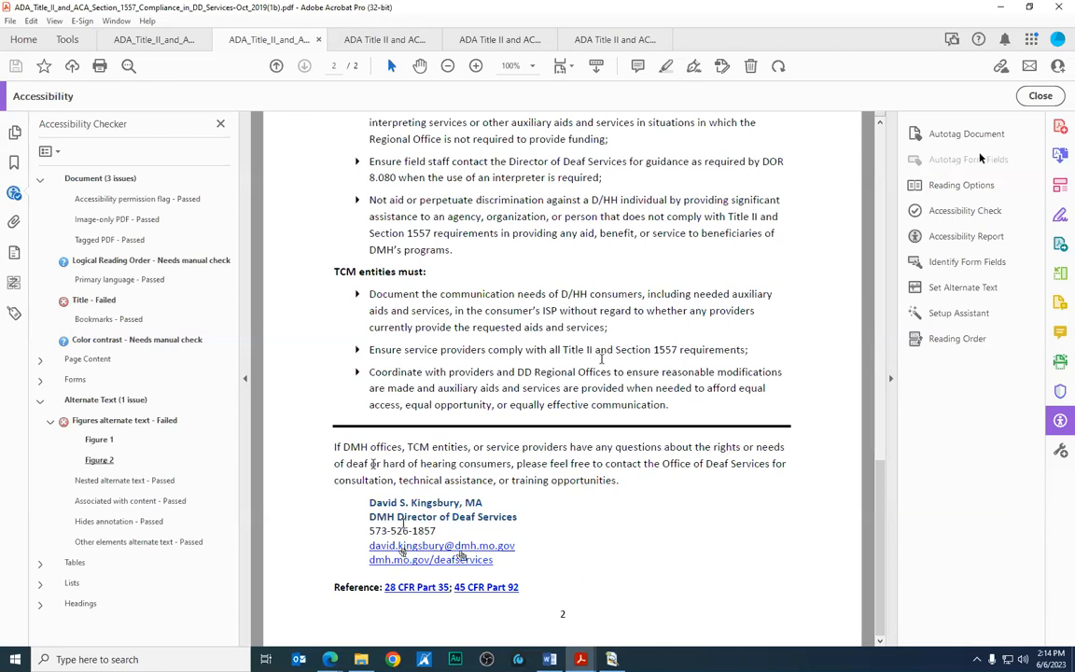
{"action": "right_click", "coordinate": [97, 343]}
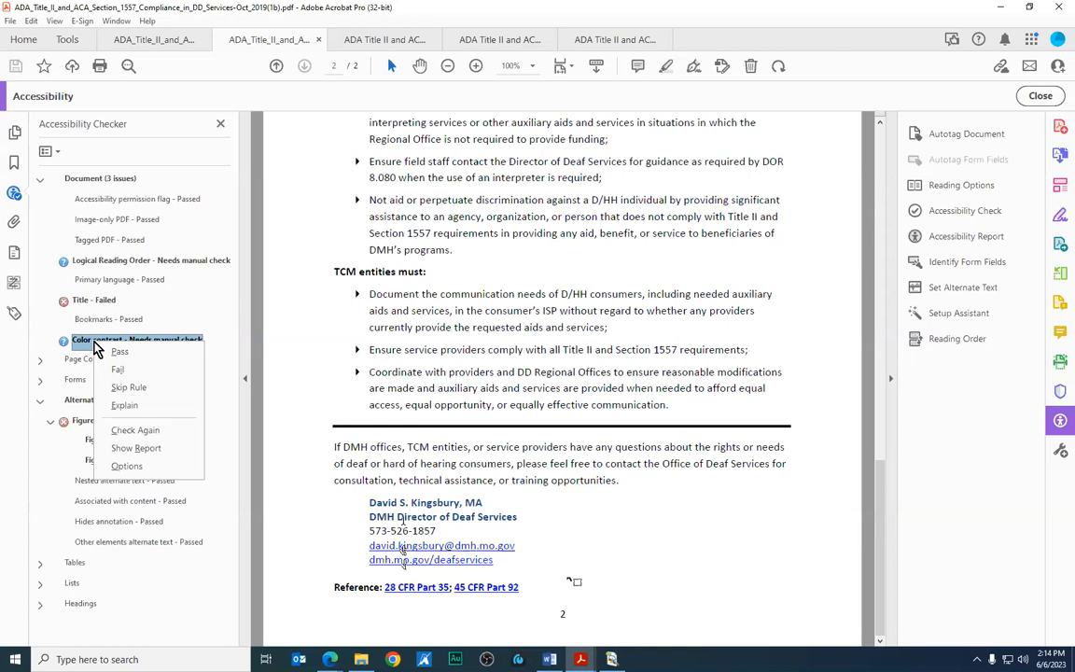
{"action": "left_click", "coordinate": [116, 352]}
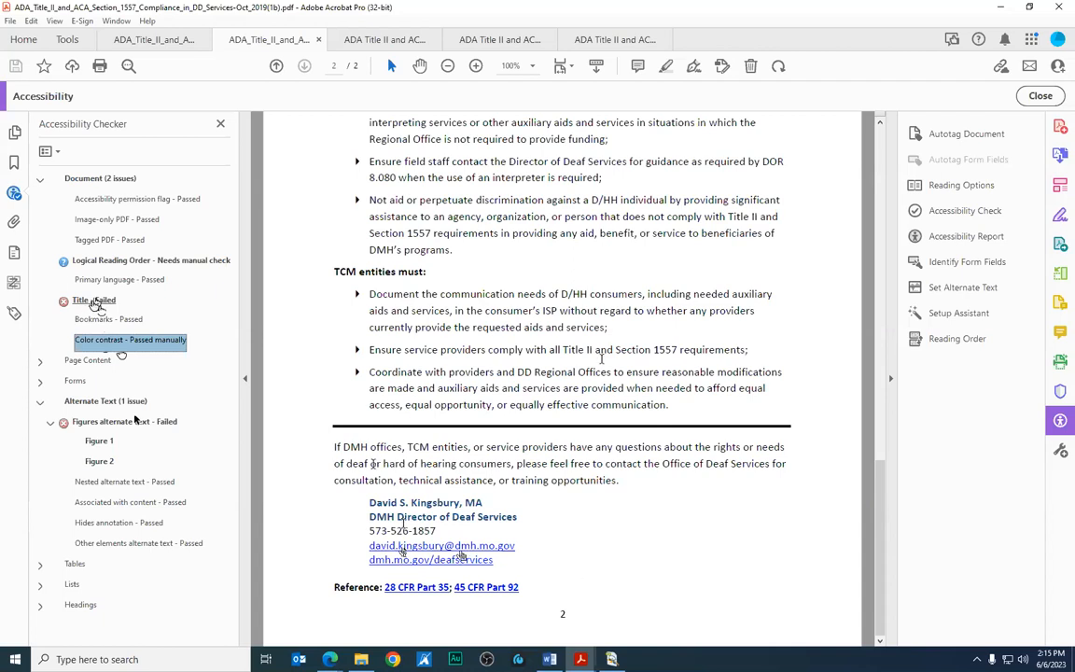
Set the PDF's initial view to show Document Title instead of the file name, and check the Title rule again
{"action": "left_click", "coordinate": [11, 21]}
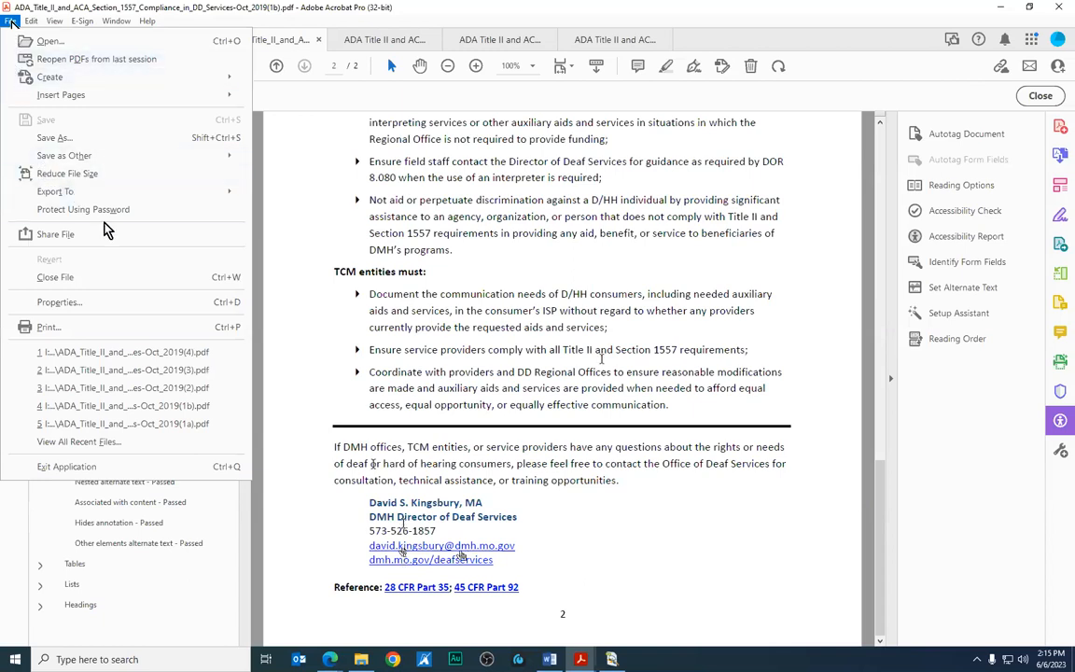
{"action": "left_click", "coordinate": [62, 303]}
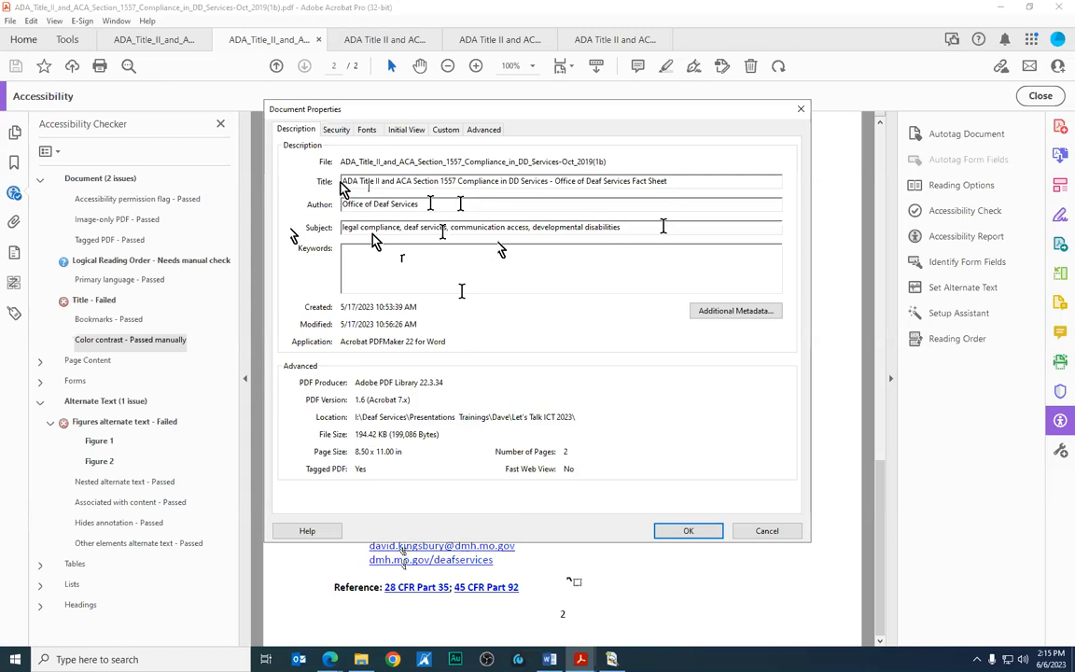
{"action": "left_click", "coordinate": [410, 136]}
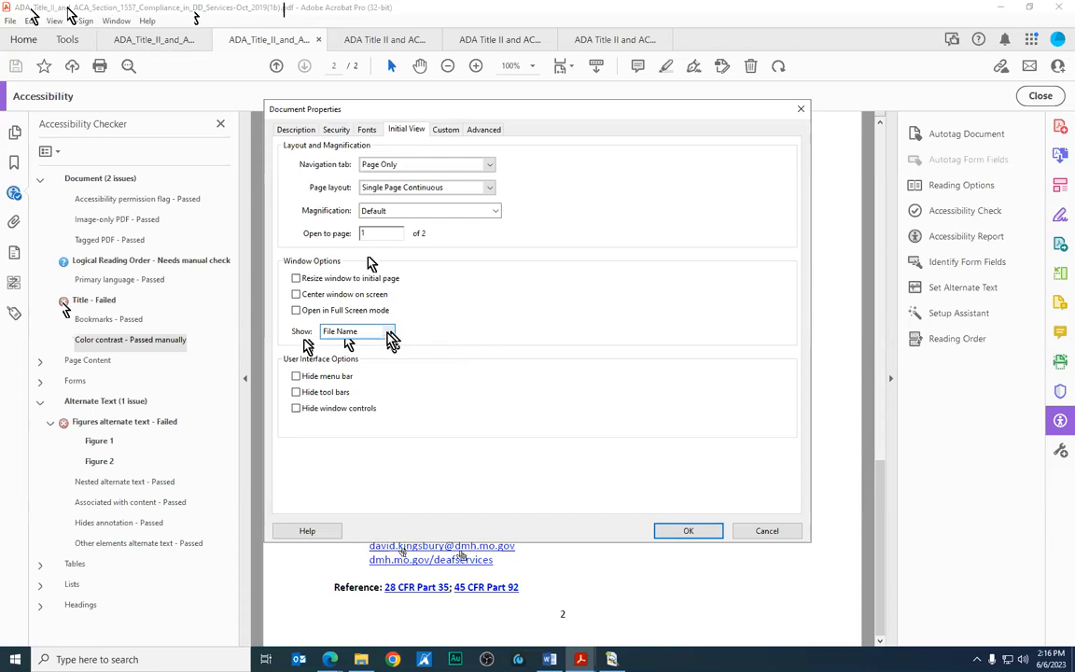
{"action": "left_click", "coordinate": [388, 333]}
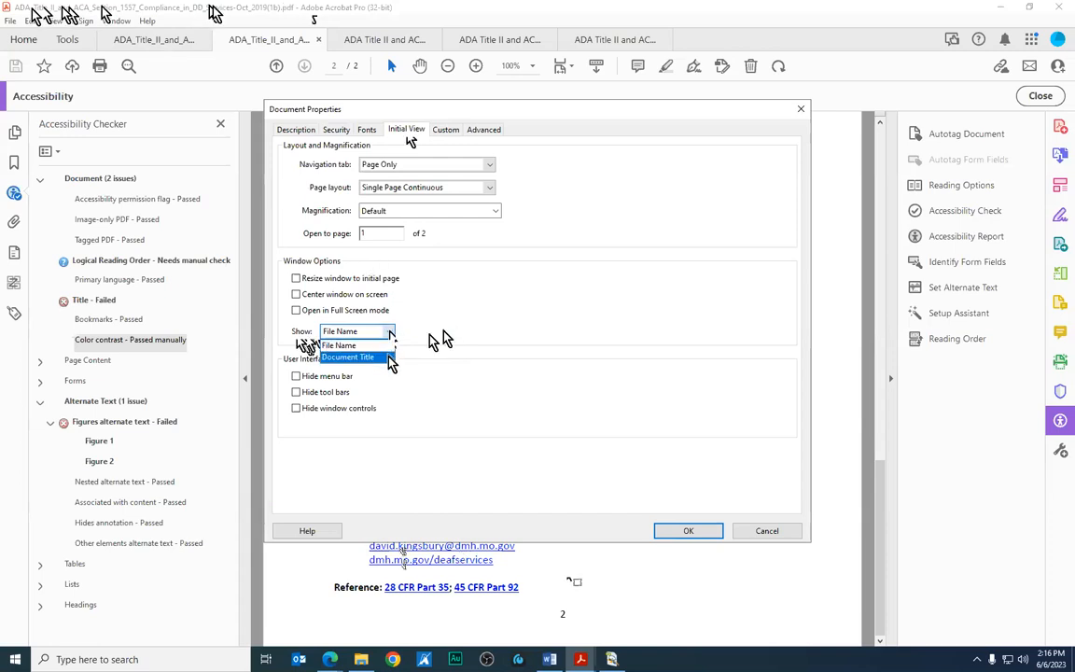
{"action": "left_click", "coordinate": [389, 359]}
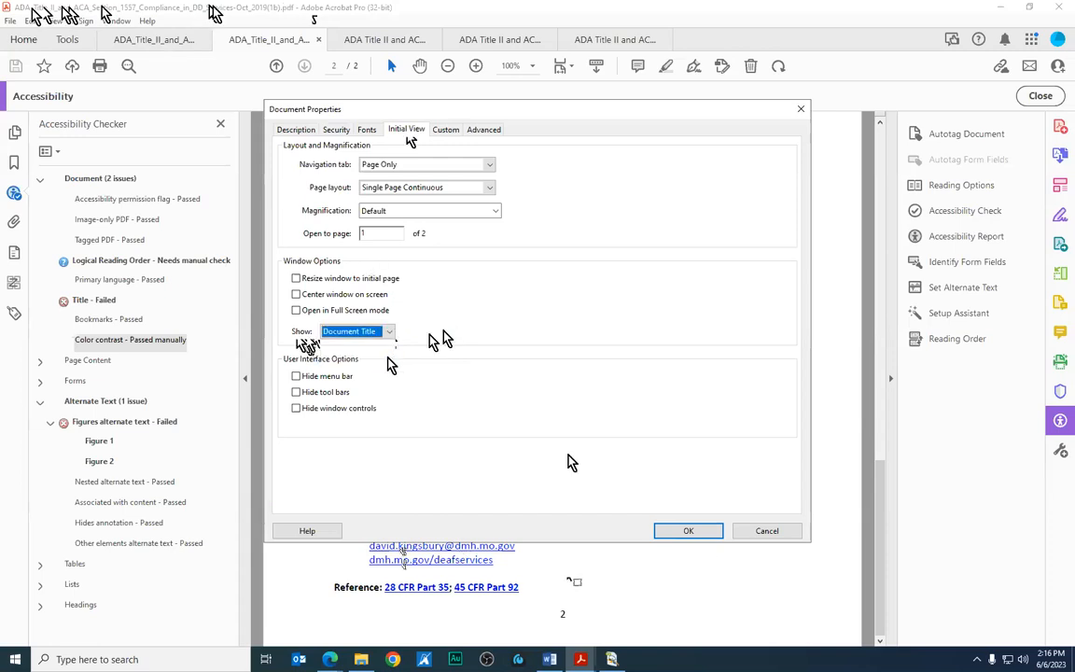
{"action": "left_click", "coordinate": [690, 531]}
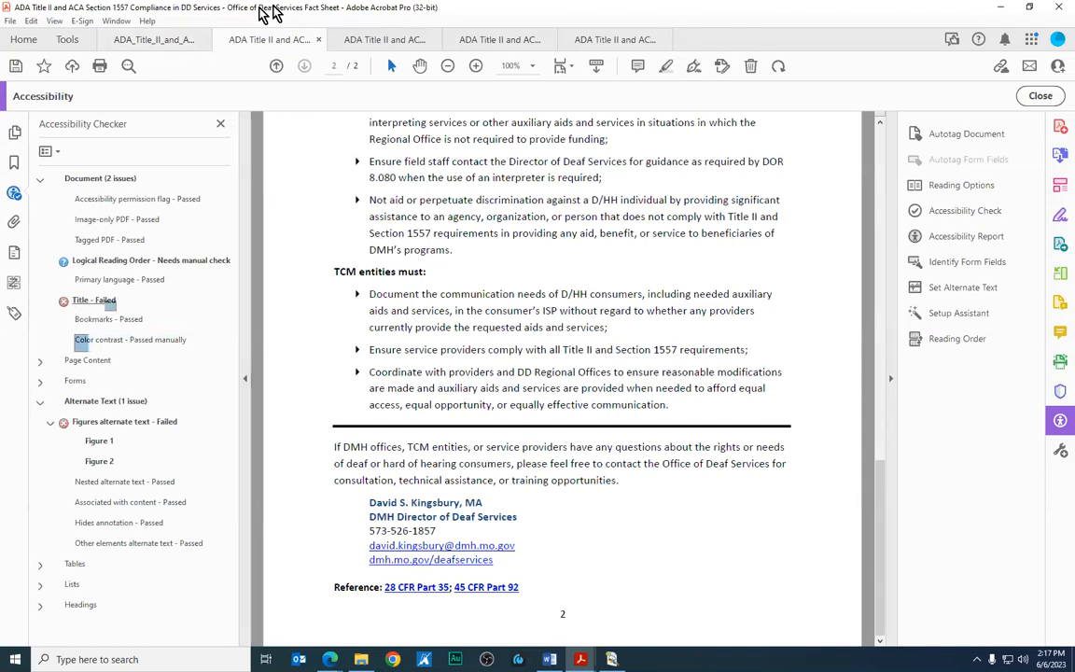
{"action": "right_click", "coordinate": [90, 302]}
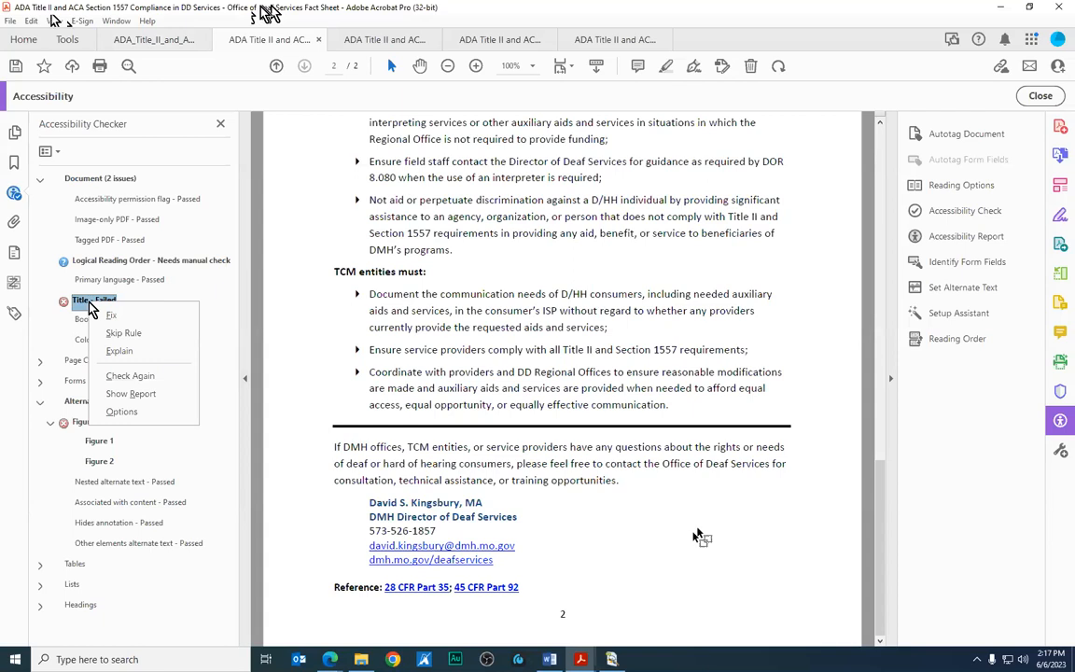
{"action": "left_click", "coordinate": [130, 378]}
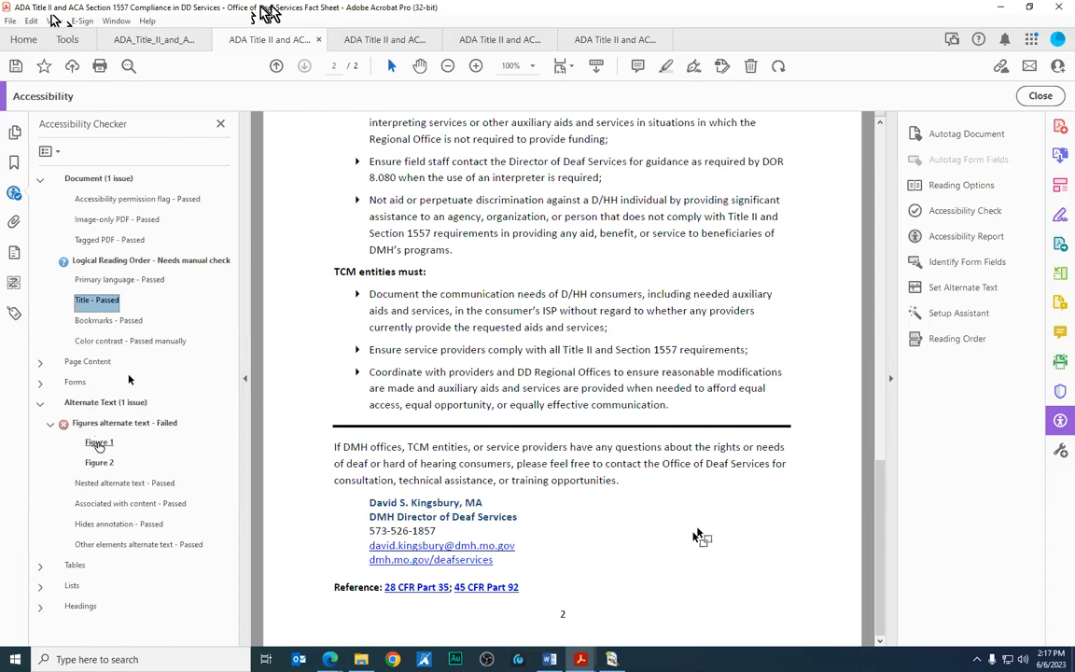
Locate both flagged figures and give the page 1 header image the alternate text "Missouri Department of Mental Health Logo"
{"action": "left_click", "coordinate": [100, 444]}
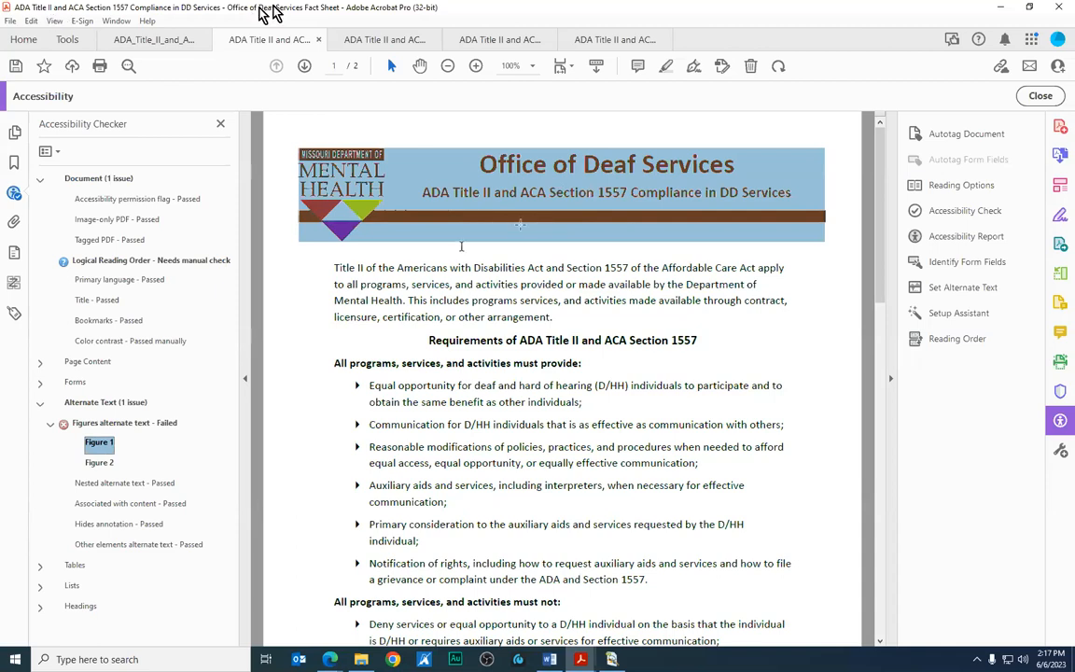
{"action": "left_click", "coordinate": [99, 464]}
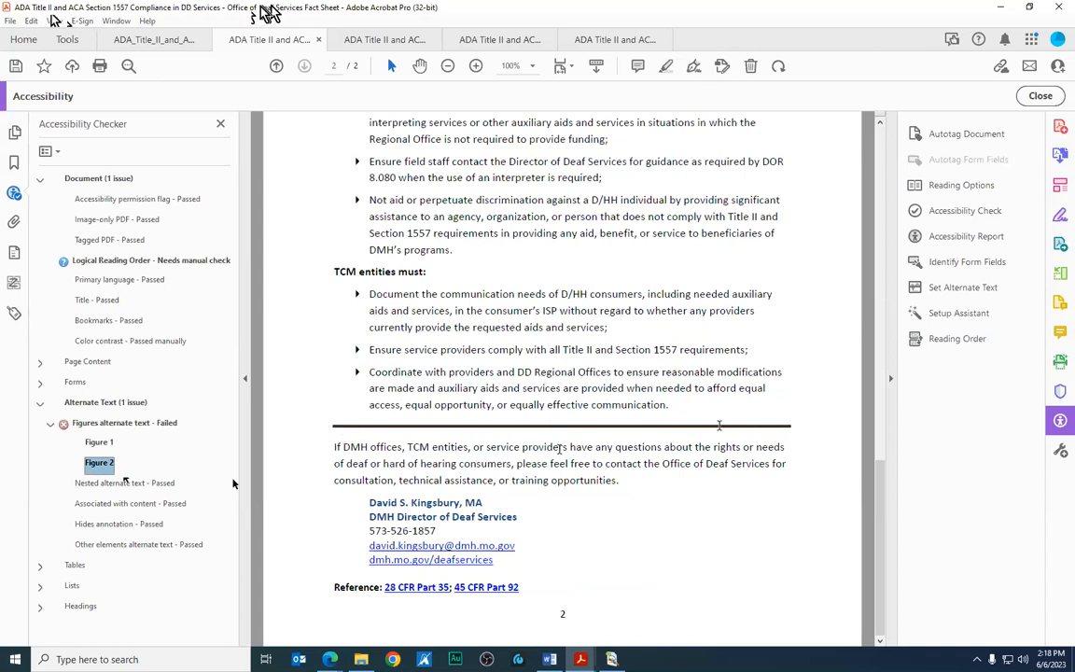
{"action": "right_click", "coordinate": [97, 426]}
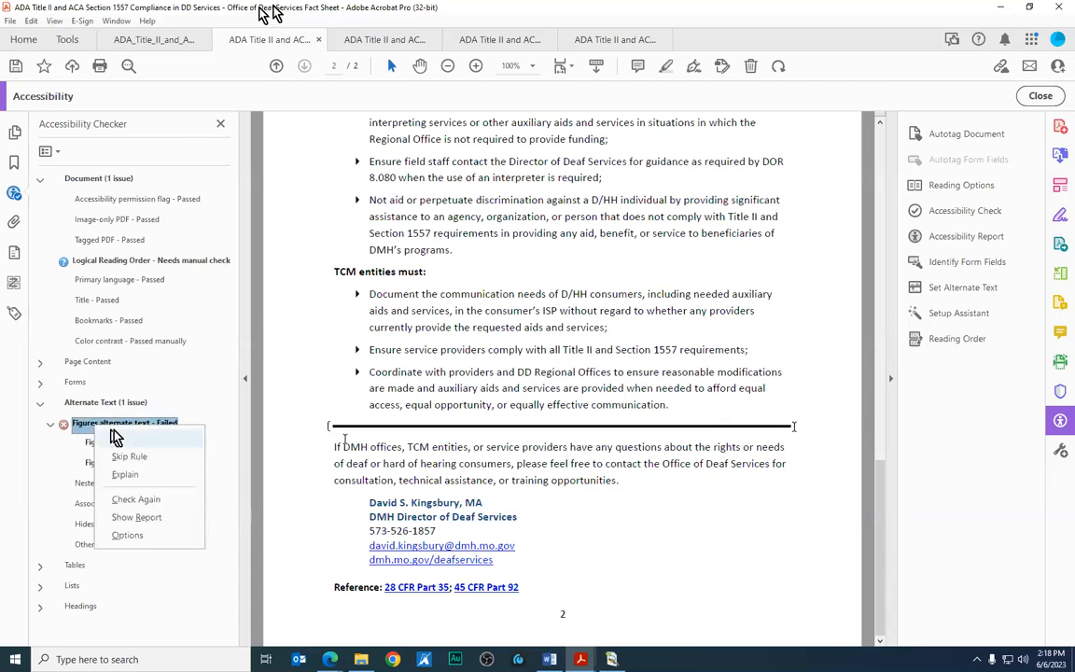
{"action": "left_click", "coordinate": [120, 440]}
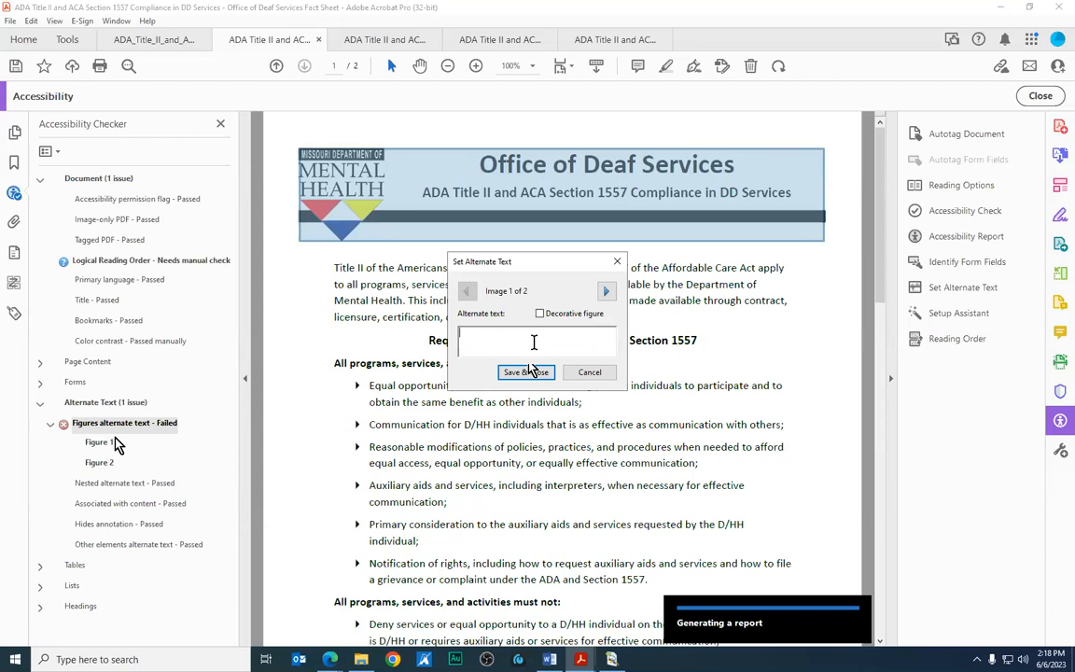
{"action": "type", "text": "Missouri Department of Mental Health Logo"}
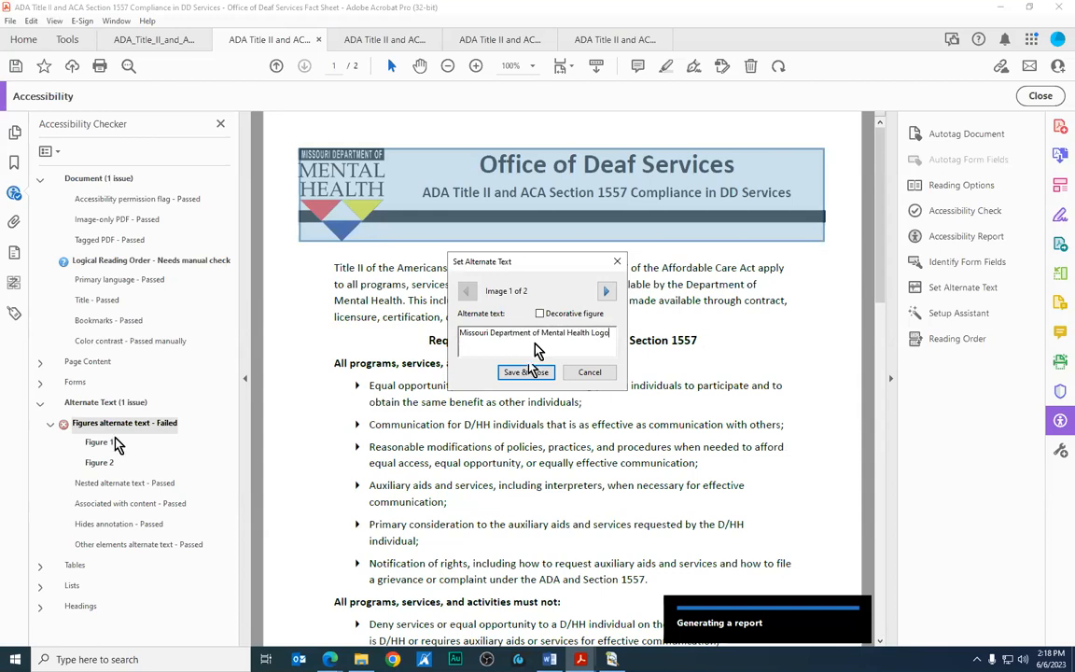
Mark the second image, the horizontal line on page 2, as a decorative figure and save the alternate text changes
{"action": "left_click", "coordinate": [606, 293]}
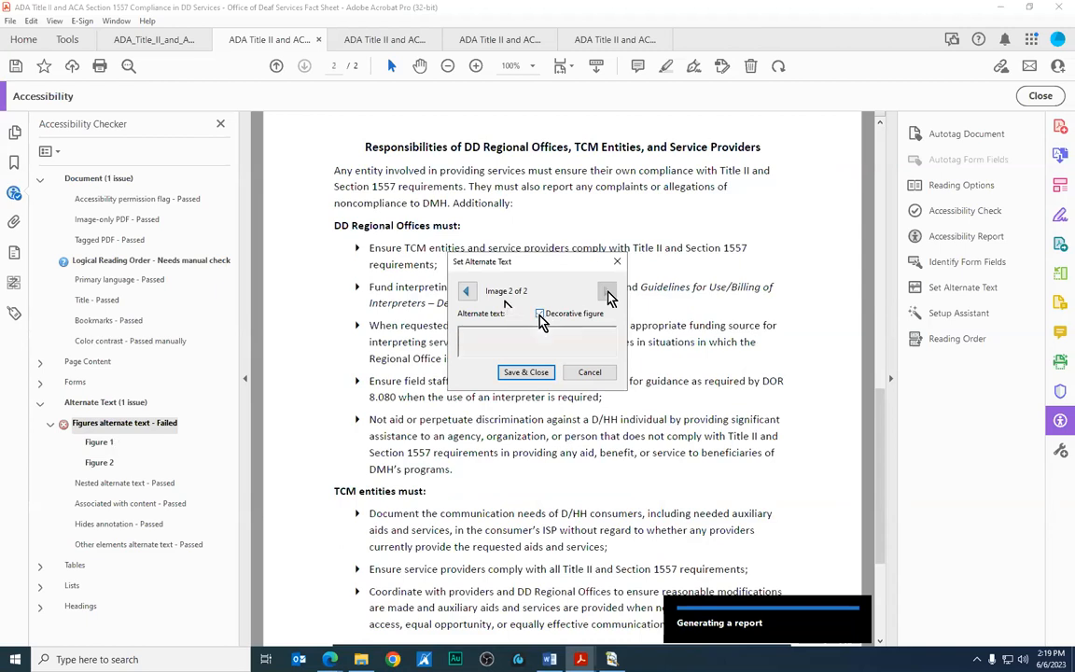
{"action": "left_click", "coordinate": [540, 315]}
{"action": "left_click", "coordinate": [526, 373]}
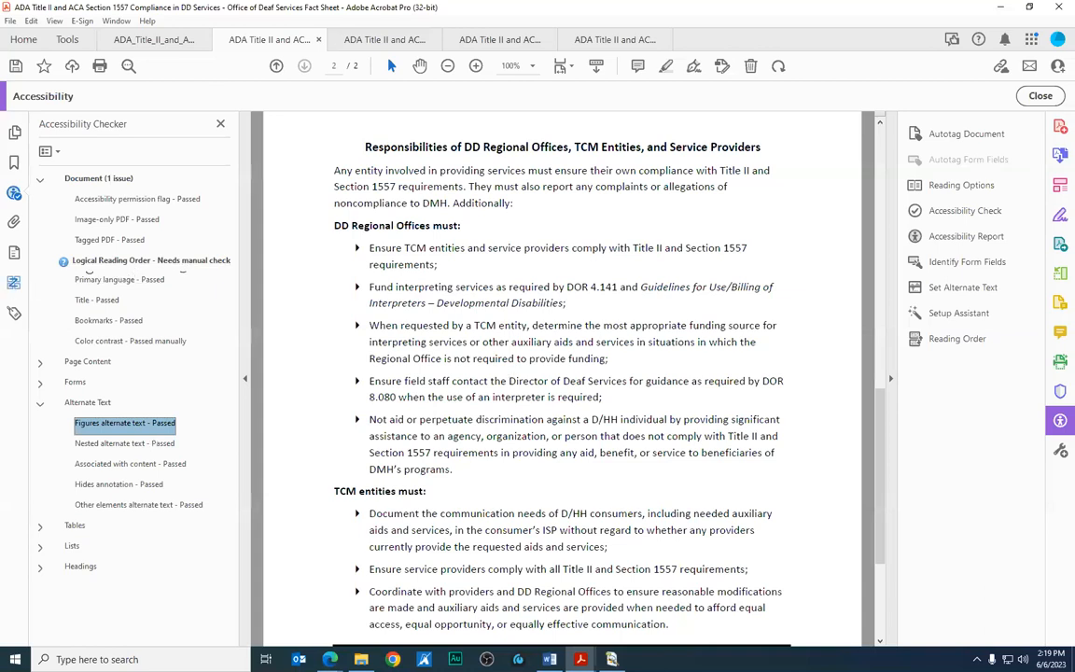
Display the reading order and examine the numbered content regions on both pages, from the header image to the contact block
{"action": "left_click", "coordinate": [13, 285]}
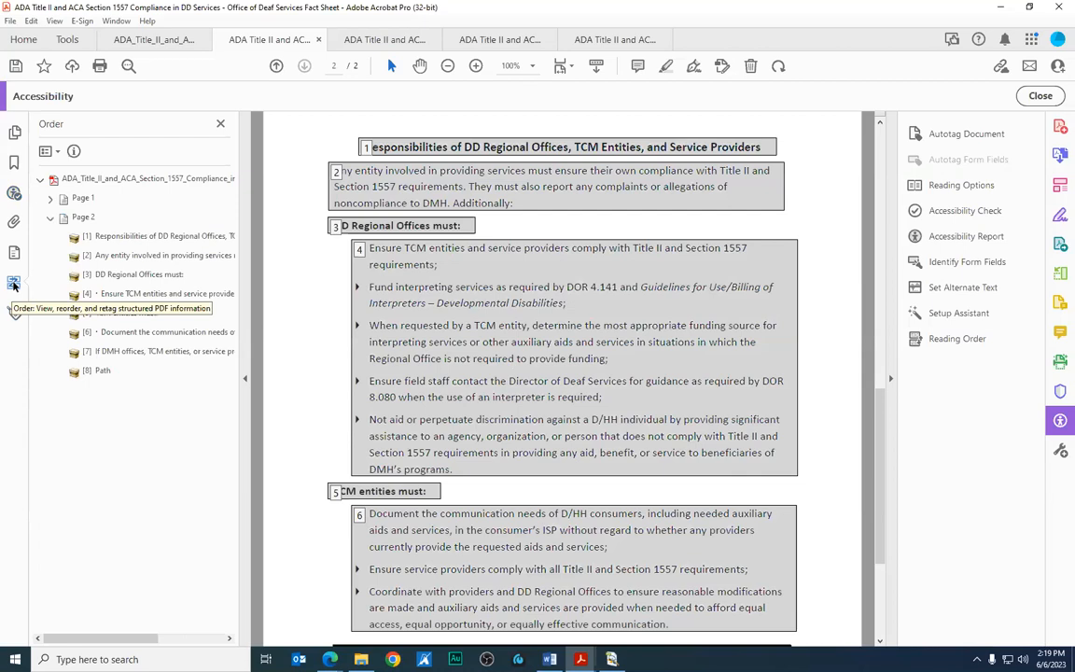
{"action": "scroll", "coordinate": [417, 271], "scroll_direction": "up", "scroll_amount": 3}
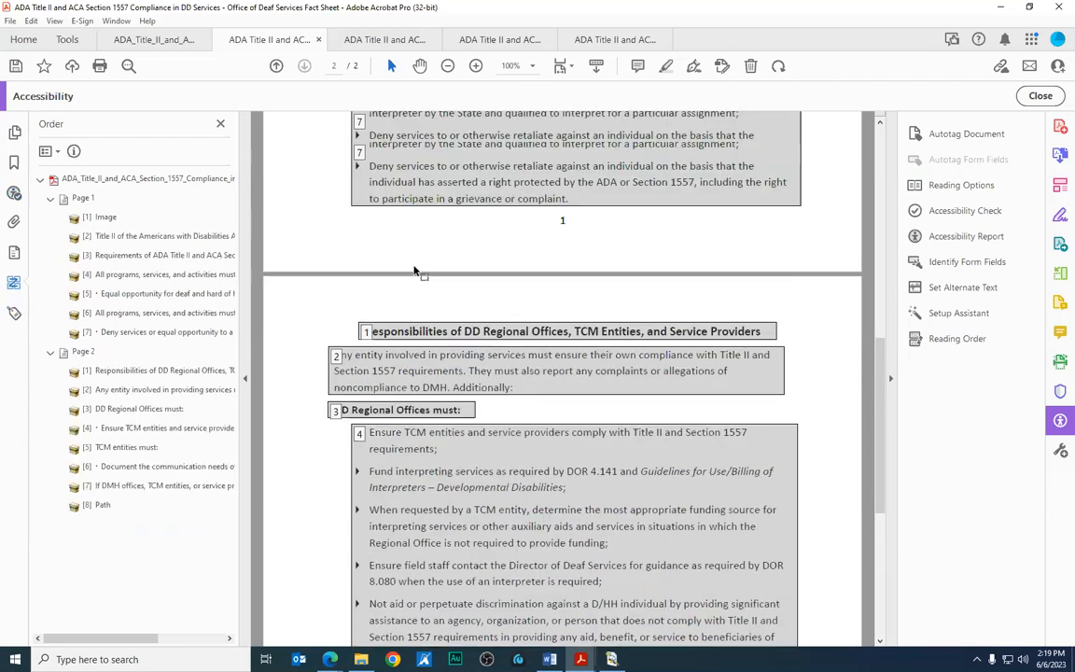
{"action": "scroll", "coordinate": [417, 270], "scroll_direction": "up", "scroll_amount": 10}
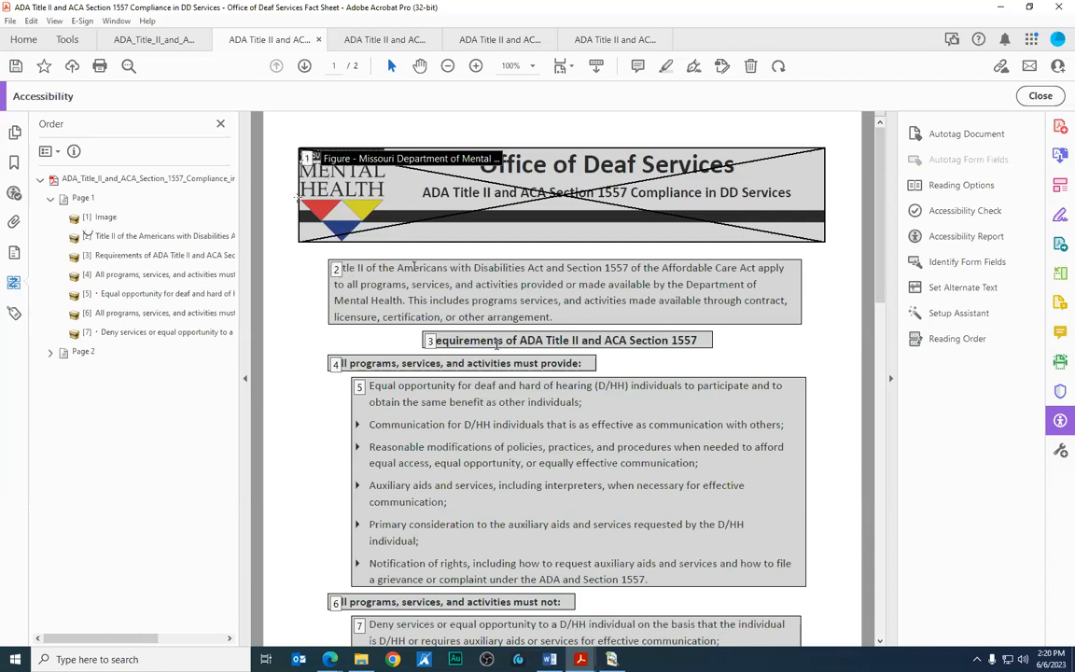
{"action": "scroll", "coordinate": [481, 362], "scroll_direction": "down", "scroll_amount": 3}
{"action": "scroll", "coordinate": [482, 362], "scroll_direction": "down", "scroll_amount": 6}
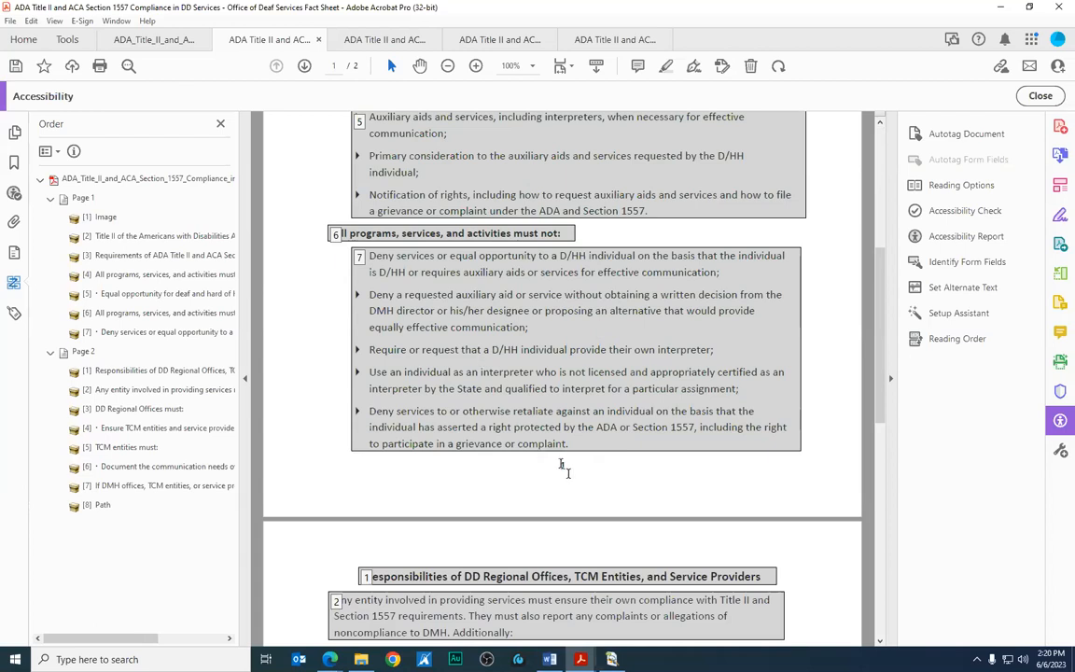
{"action": "scroll", "coordinate": [566, 471], "scroll_direction": "down", "scroll_amount": 3}
{"action": "scroll", "coordinate": [566, 472], "scroll_direction": "down", "scroll_amount": 4}
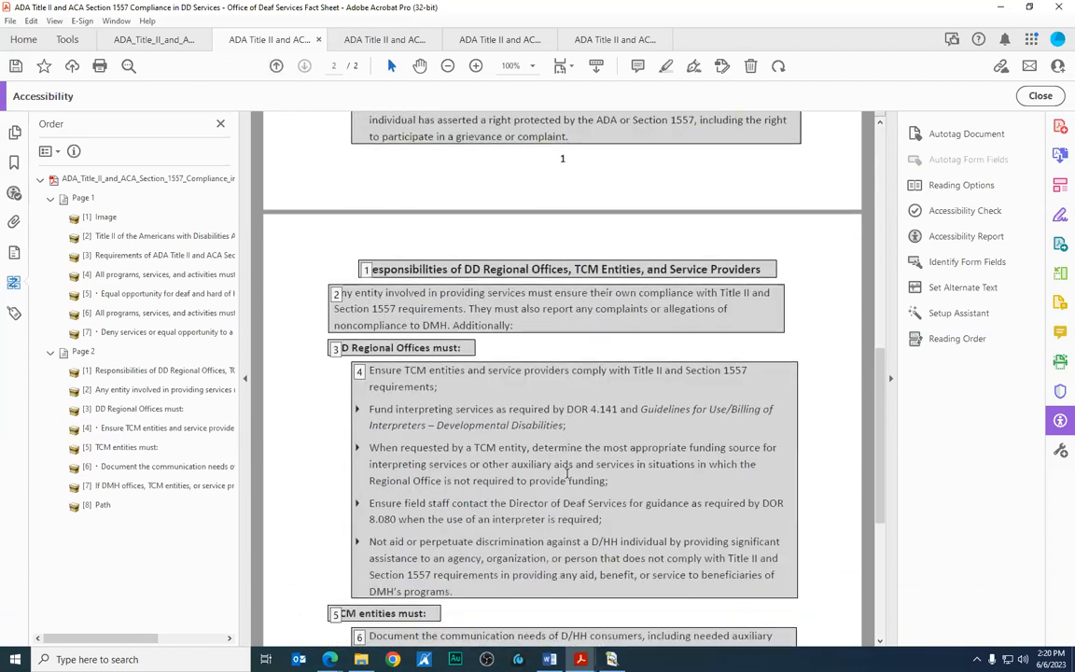
{"action": "scroll", "coordinate": [565, 474], "scroll_direction": "down", "scroll_amount": 7}
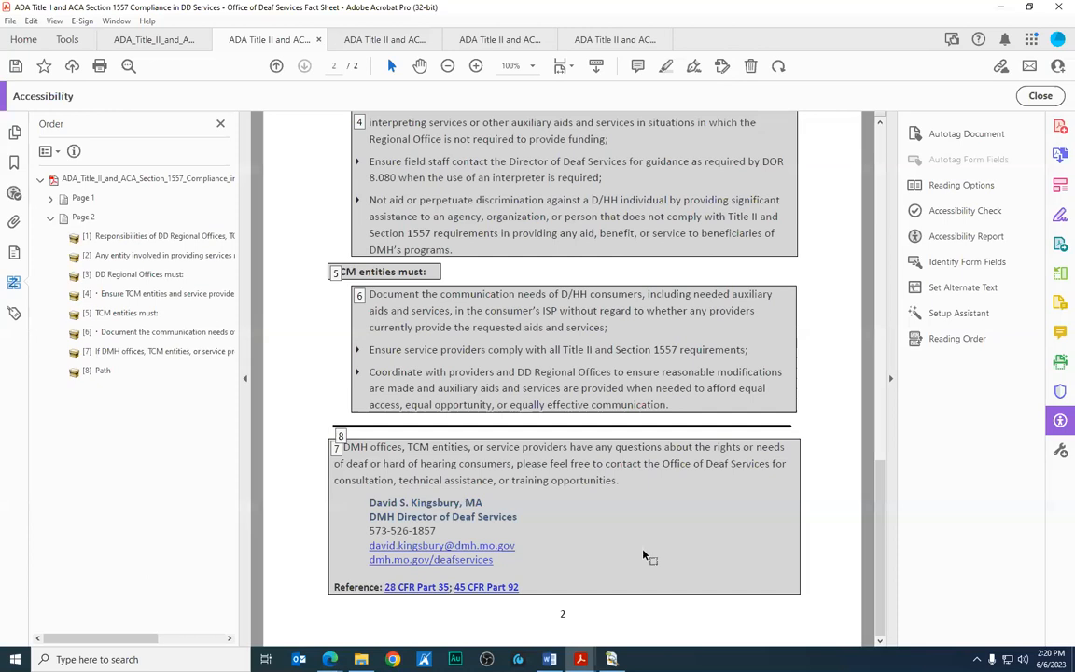
{"action": "scroll", "coordinate": [644, 551], "scroll_direction": "up", "scroll_amount": 10}
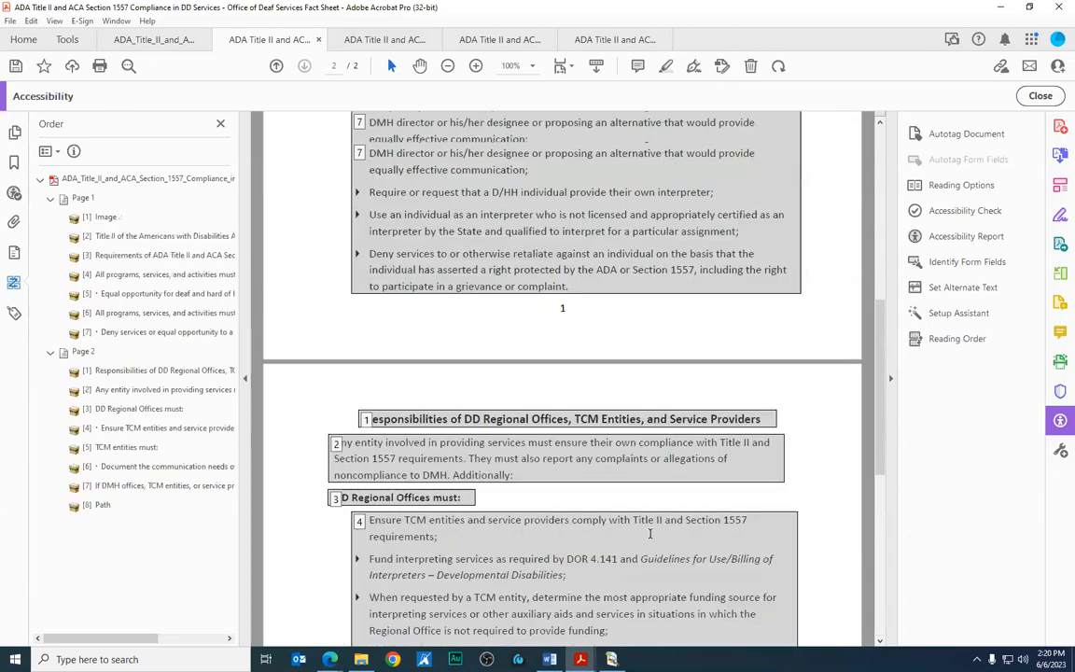
{"action": "scroll", "coordinate": [650, 534], "scroll_direction": "up", "scroll_amount": 13}
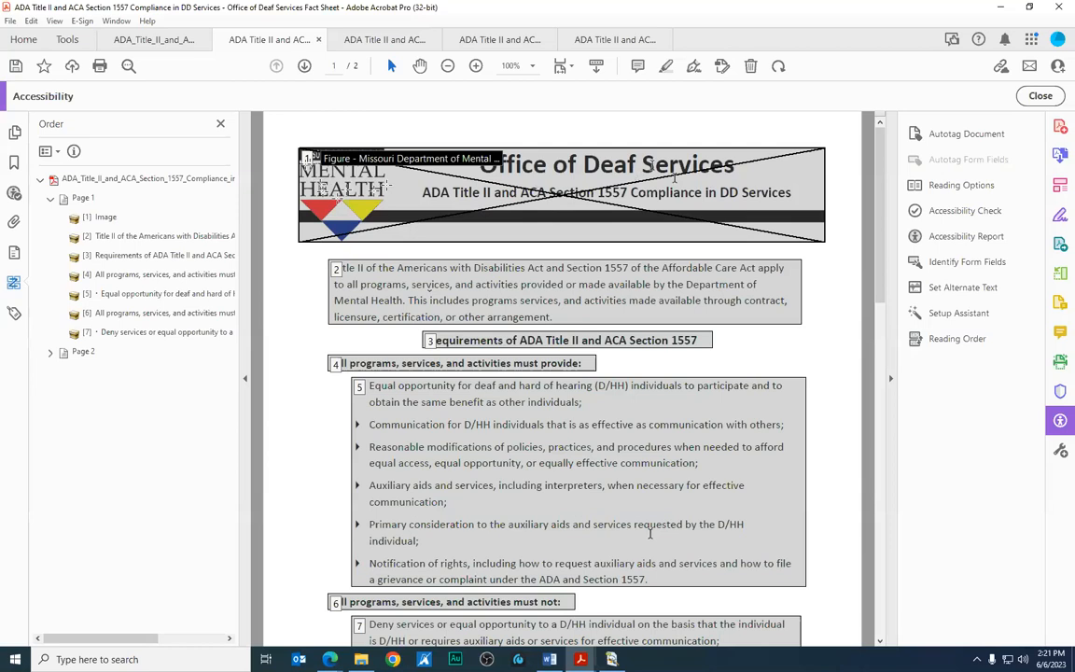
Tag the two title lines over the page 1 header image as Heading 1 with the Reading Order tool
{"action": "left_click", "coordinate": [952, 341]}
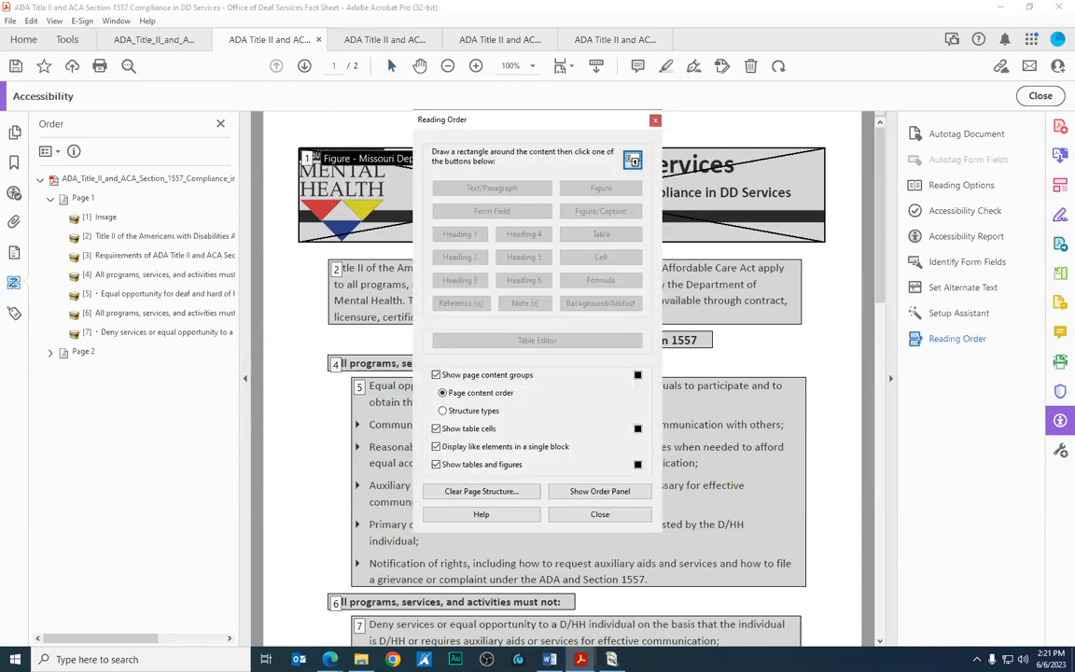
{"action": "left_click_drag", "start_coordinate": [476, 126], "coordinate": [863, 182]}
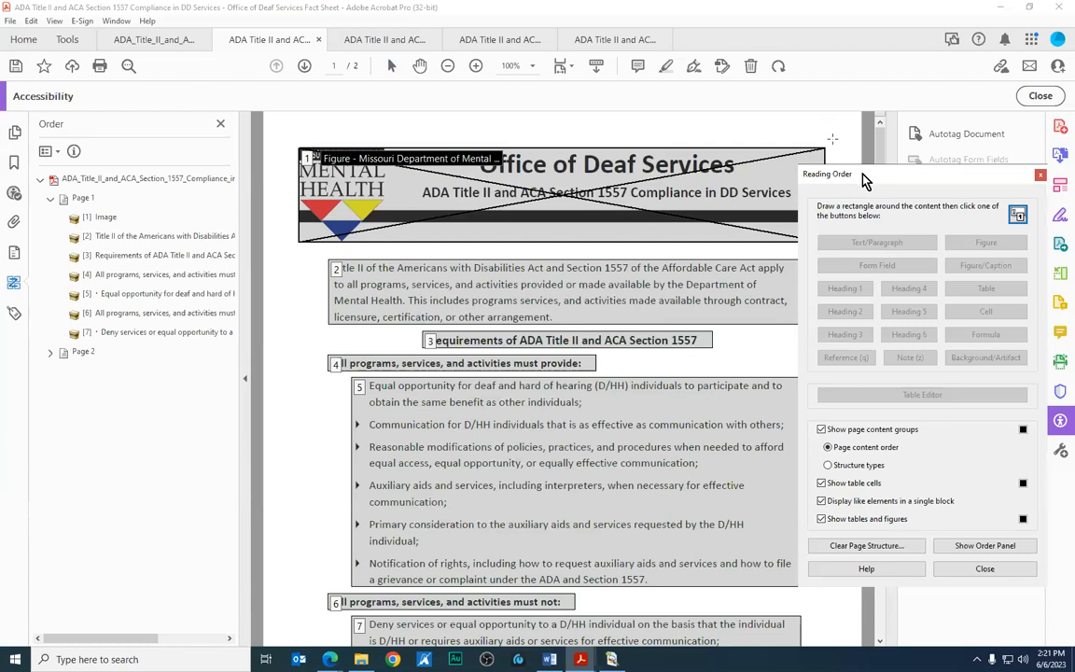
{"action": "left_click_drag", "start_coordinate": [833, 139], "coordinate": [399, 221]}
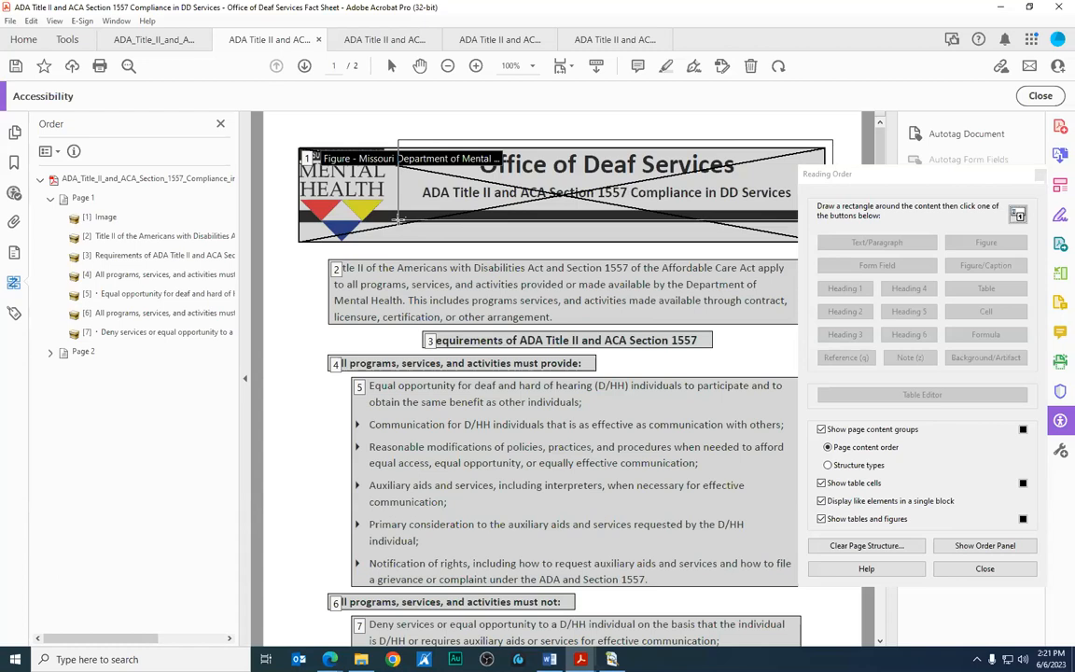
{"action": "left_click_drag", "start_coordinate": [399, 220], "coordinate": [398, 220]}
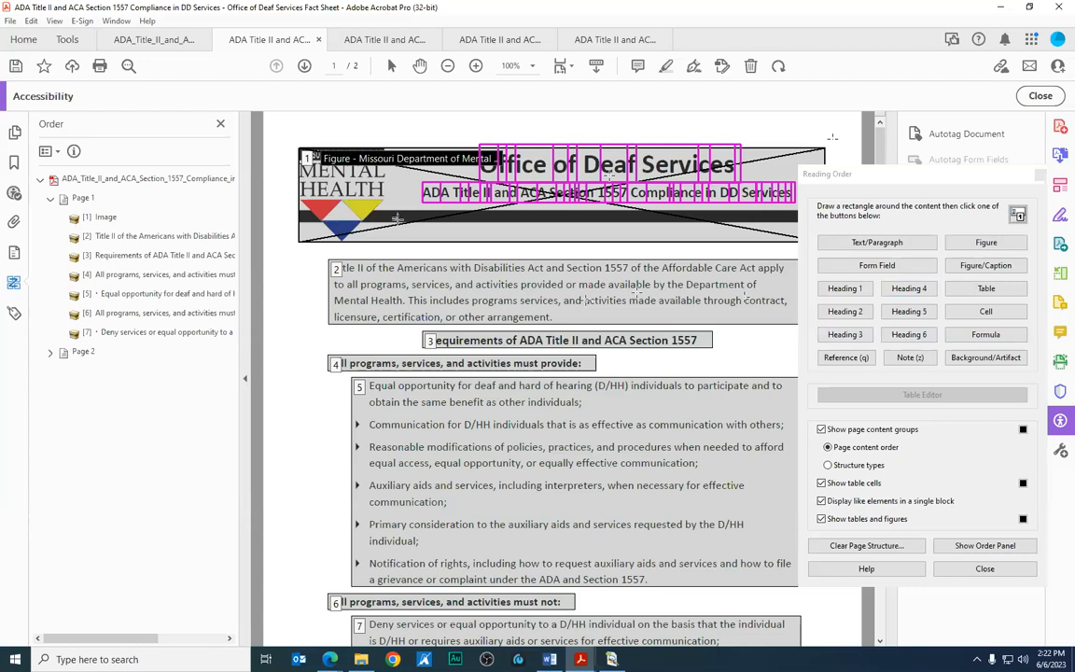
{"action": "left_click", "coordinate": [846, 291]}
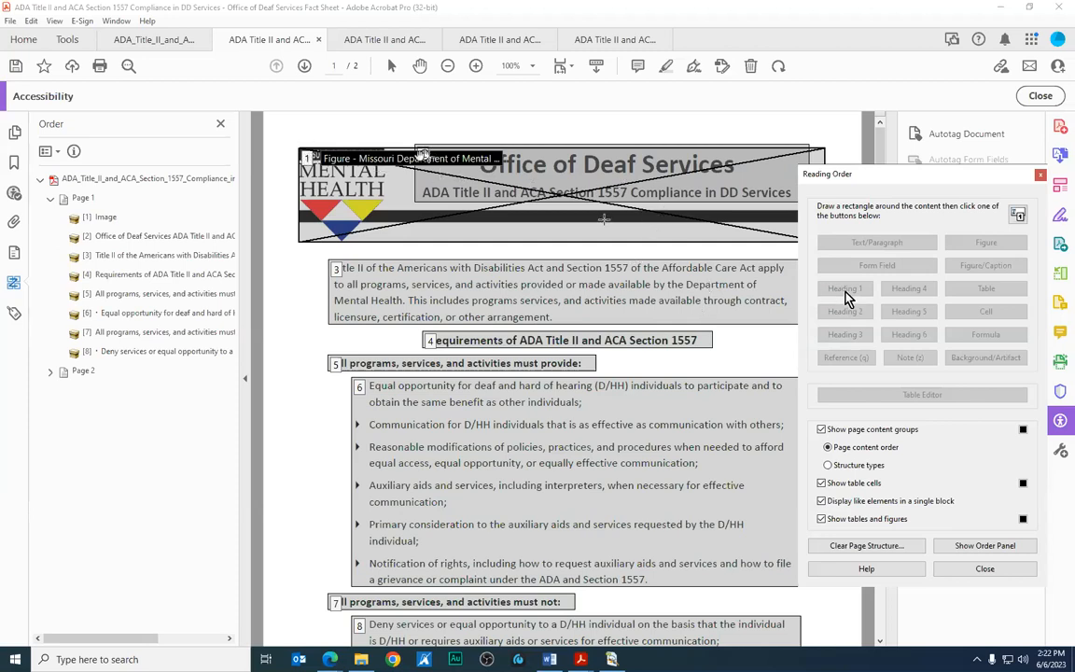
Tag the page number at the foot of page 1 as Text/Paragraph
{"action": "scroll", "coordinate": [650, 375], "scroll_direction": "down", "scroll_amount": 1}
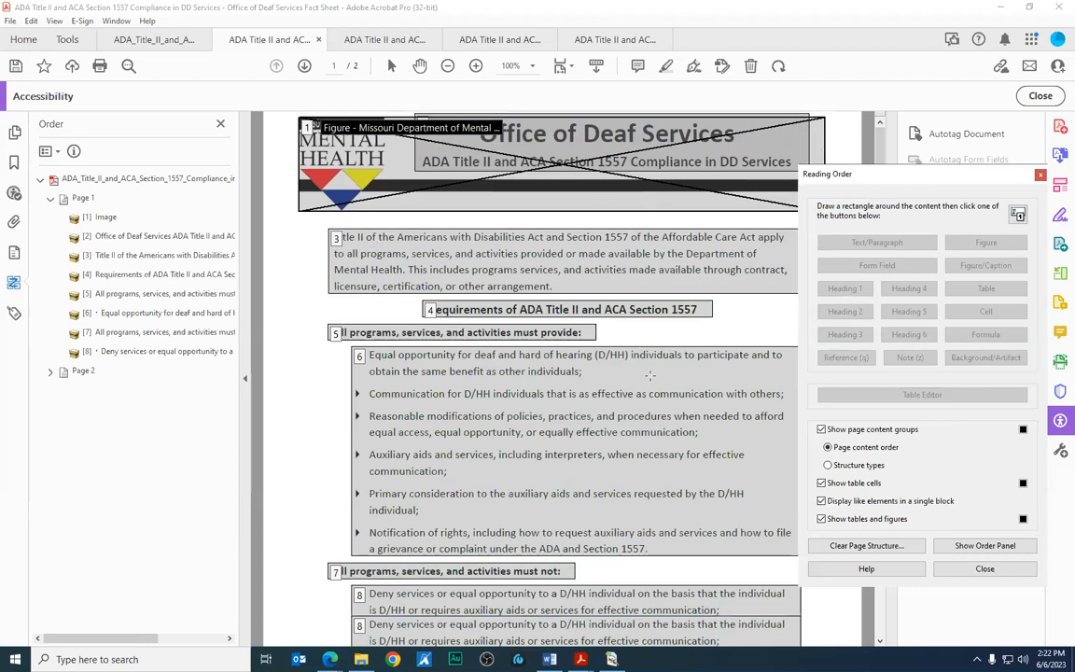
{"action": "scroll", "coordinate": [650, 376], "scroll_direction": "down", "scroll_amount": 6}
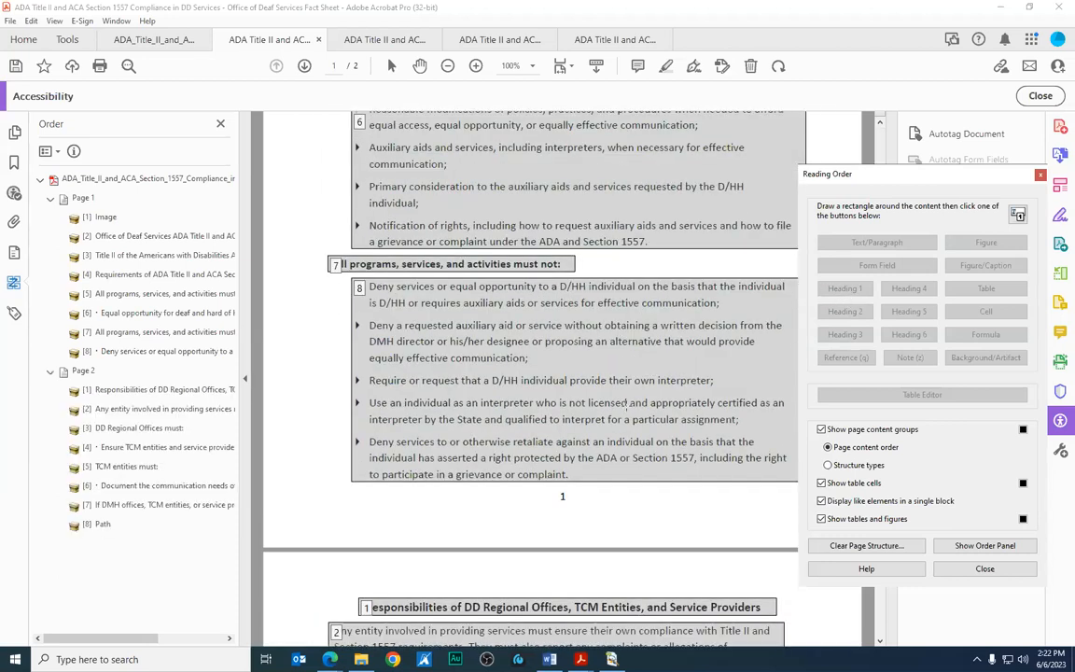
{"action": "left_click_drag", "start_coordinate": [576, 487], "coordinate": [545, 509]}
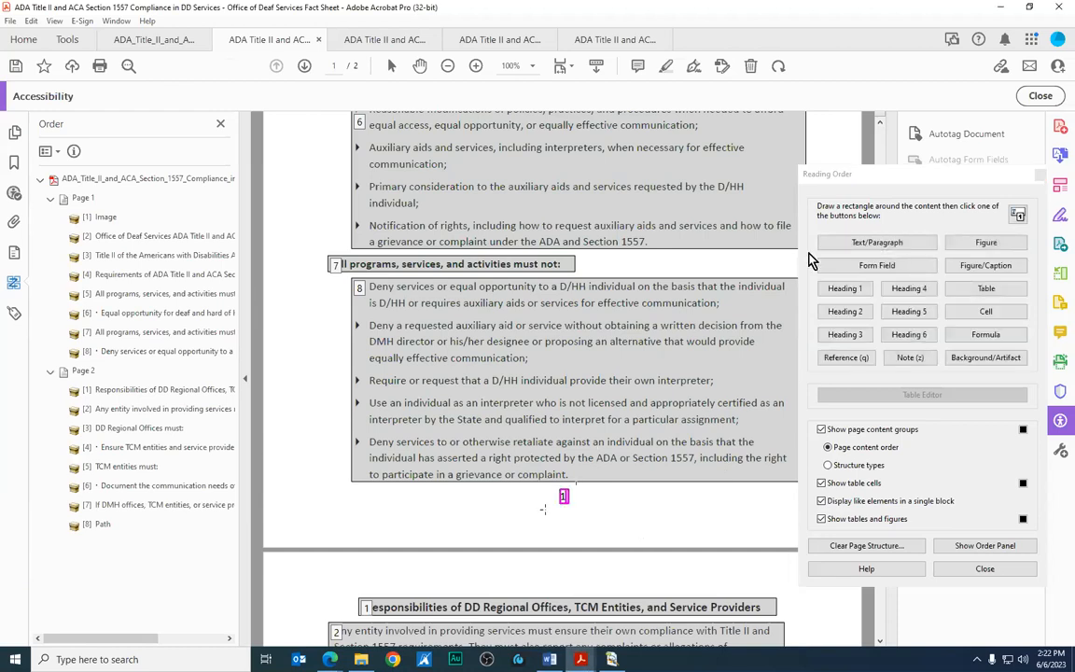
{"action": "left_click", "coordinate": [854, 243]}
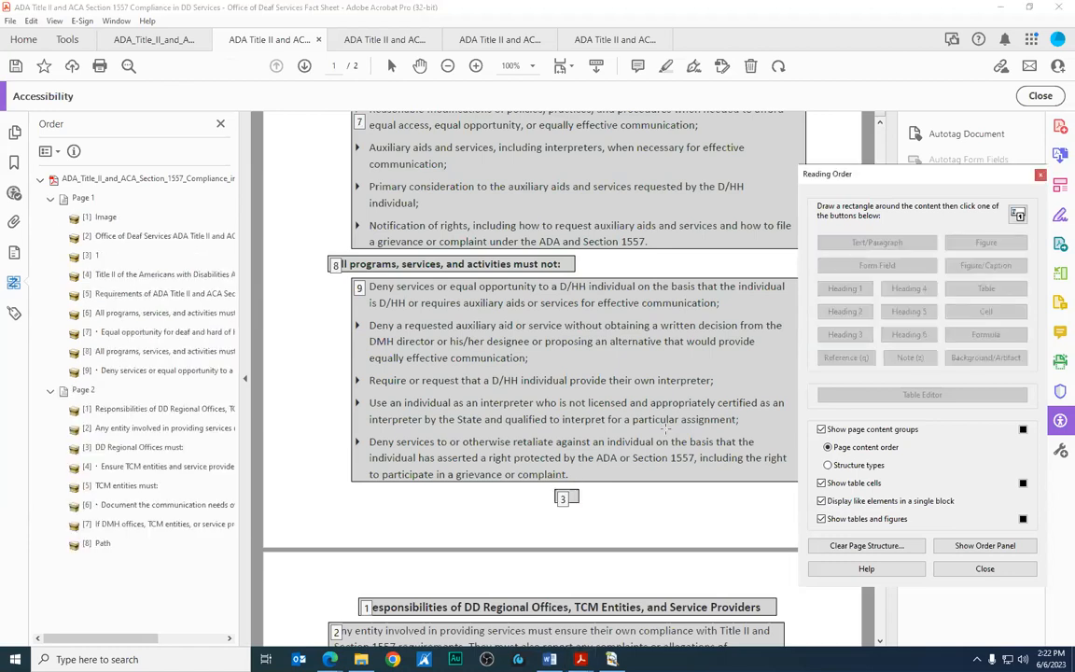
Tag the page number at the foot of page 2 as Text/Paragraph and close the Reading Order tool
{"action": "scroll", "coordinate": [666, 425], "scroll_direction": "down", "scroll_amount": 10}
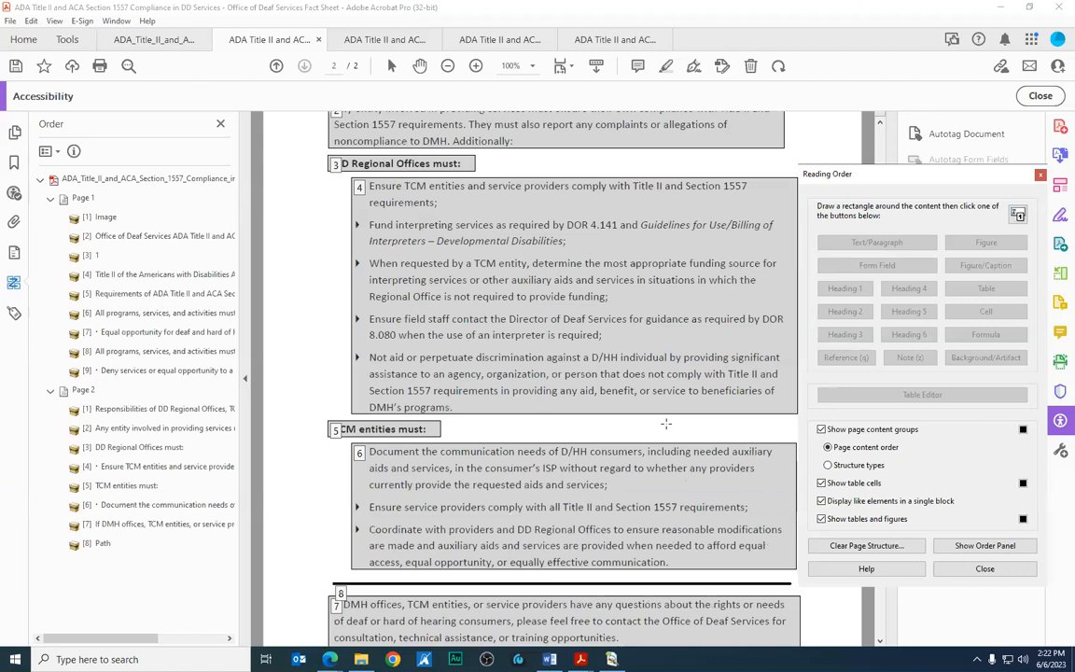
{"action": "scroll", "coordinate": [666, 424], "scroll_direction": "down", "scroll_amount": 3}
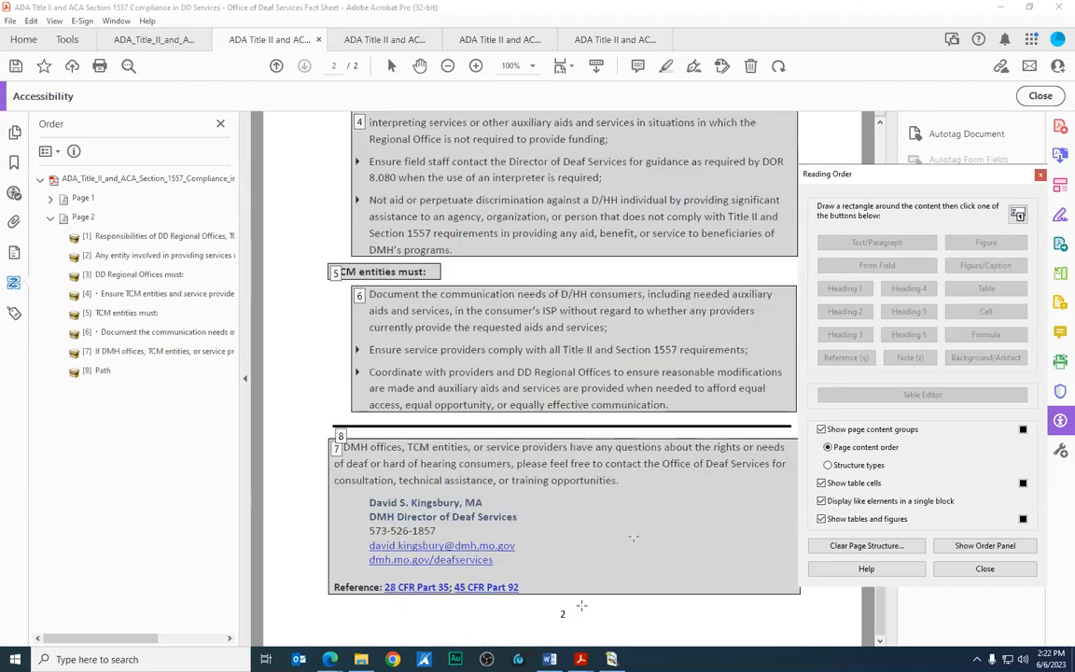
{"action": "left_click_drag", "start_coordinate": [580, 605], "coordinate": [549, 623]}
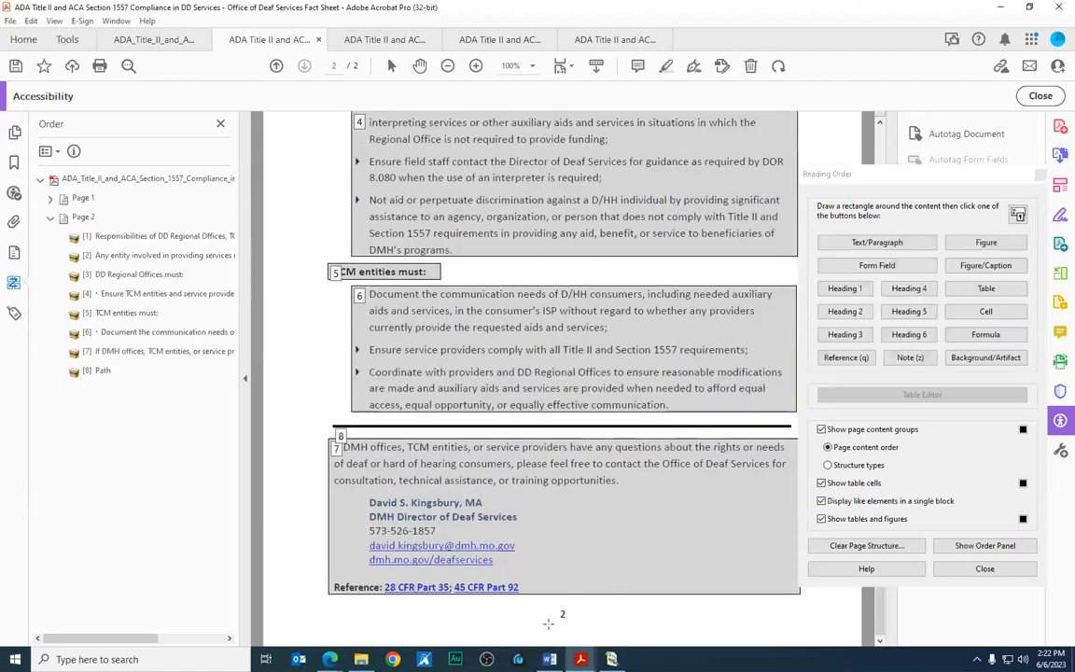
{"action": "left_click", "coordinate": [860, 247]}
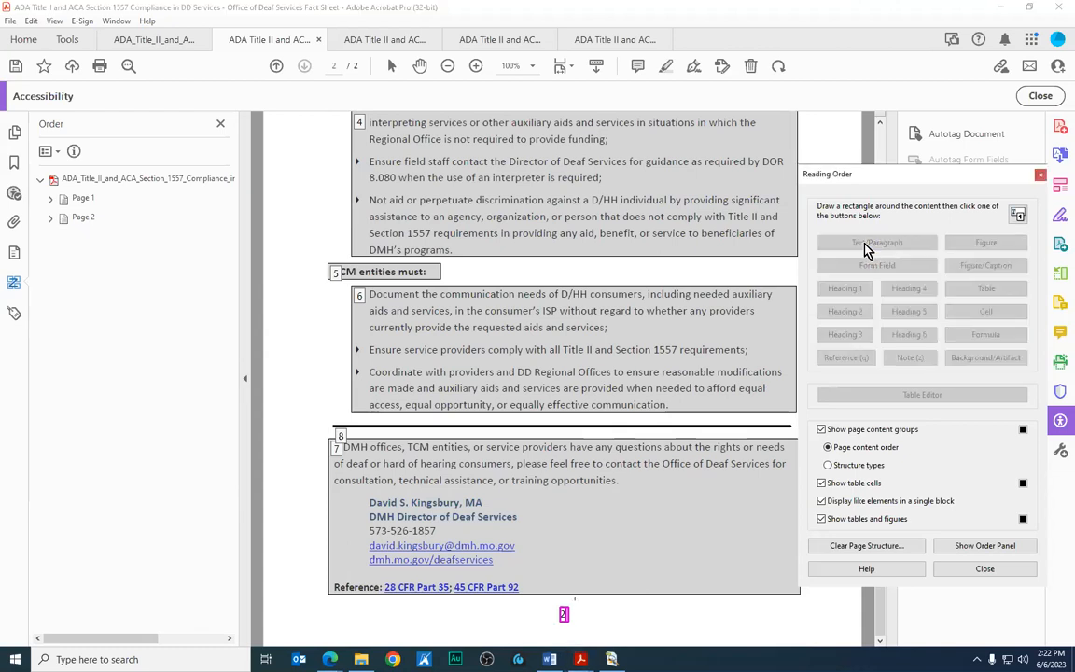
{"action": "left_click", "coordinate": [1041, 176]}
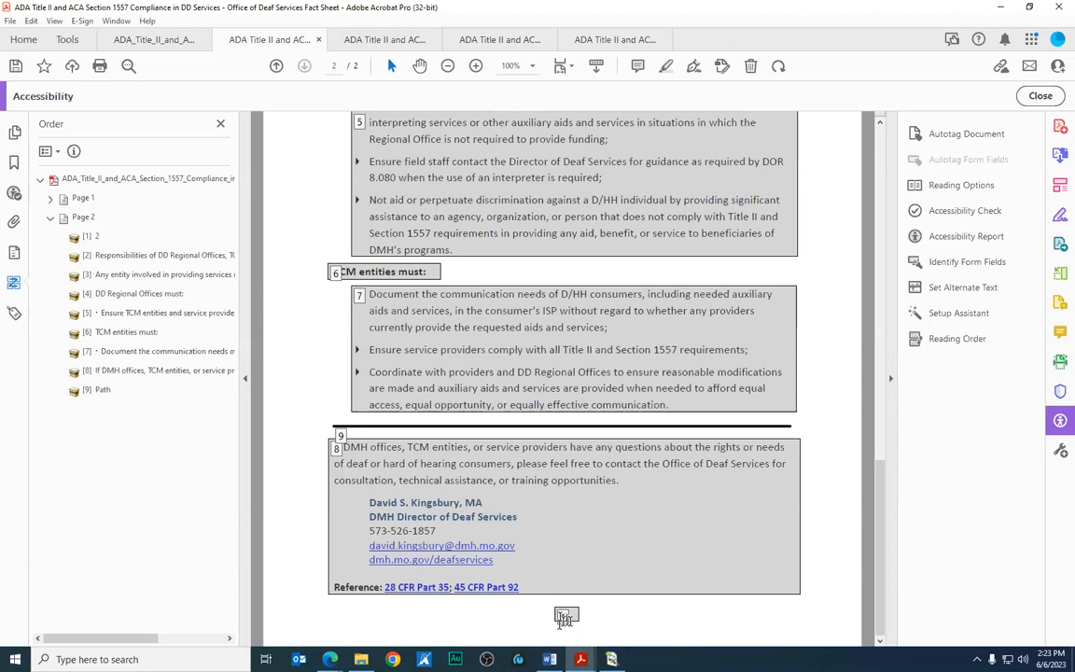
{"action": "left_click", "coordinate": [84, 218]}
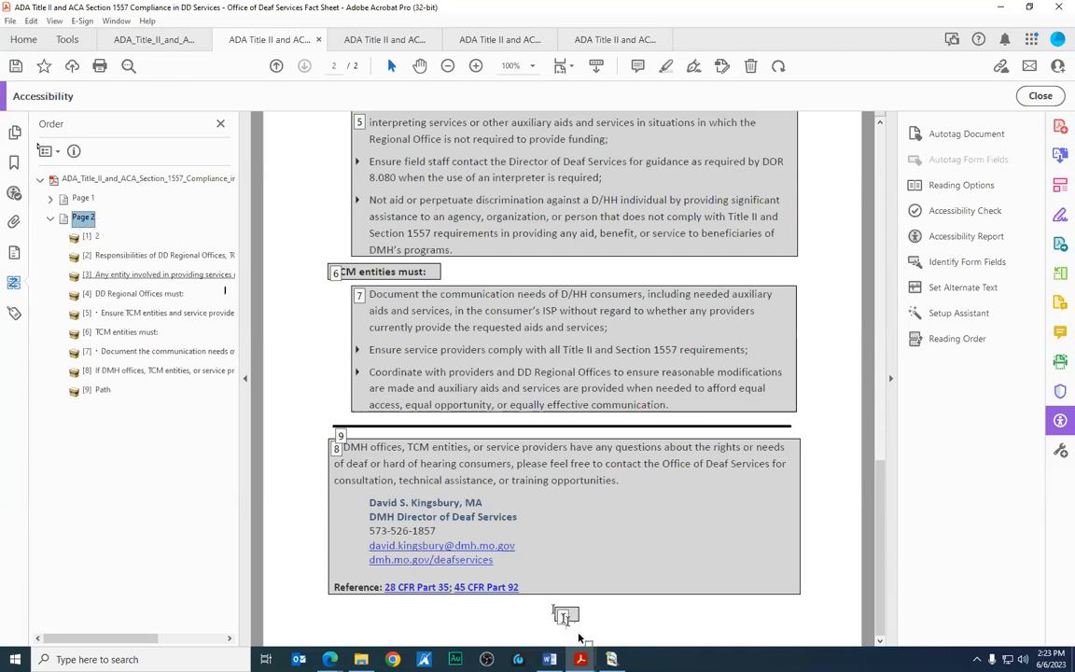
Display the tag tree and compare its figure, heading, paragraph and list tags with the content of both pages
{"action": "left_click", "coordinate": [14, 316]}
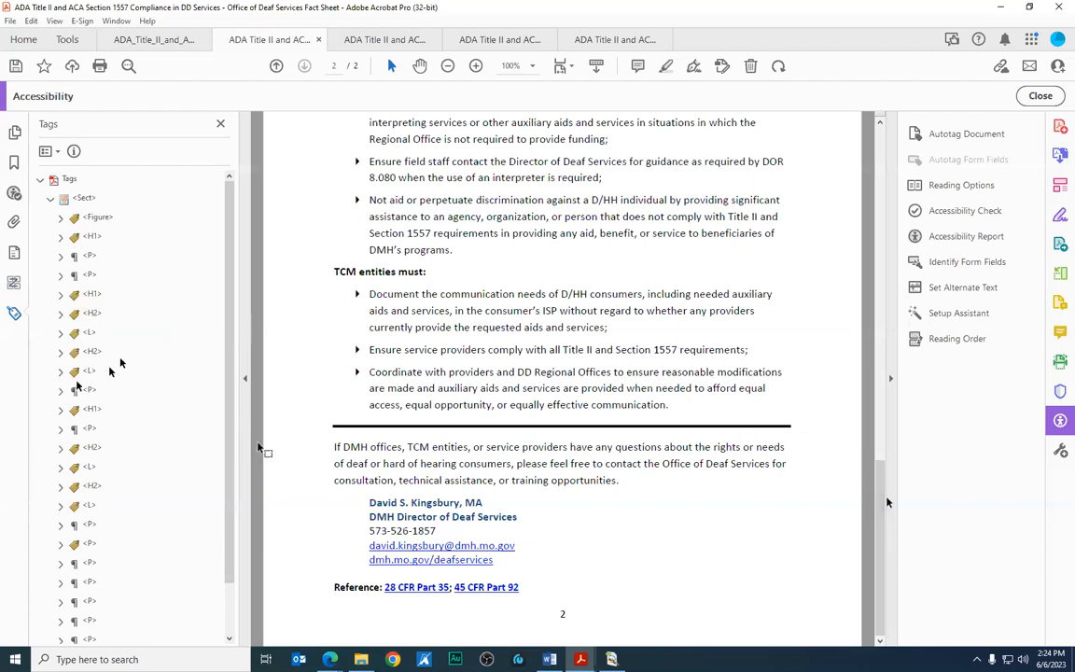
{"action": "left_click_drag", "start_coordinate": [886, 519], "coordinate": [844, 177]}
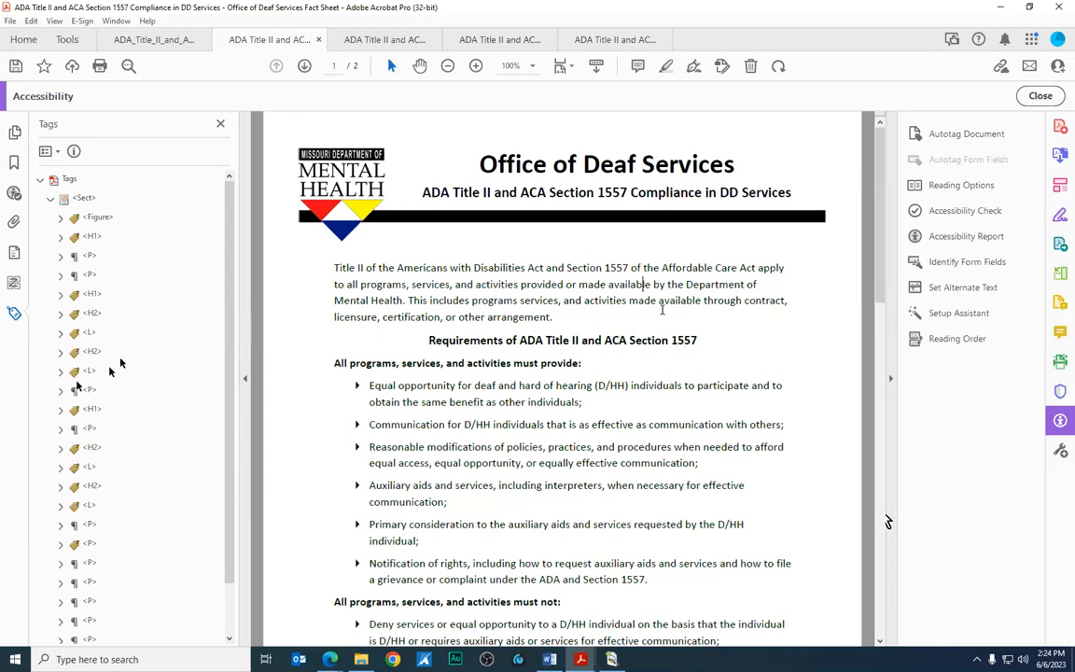
{"action": "scroll", "coordinate": [697, 391], "scroll_direction": "down", "scroll_amount": 1}
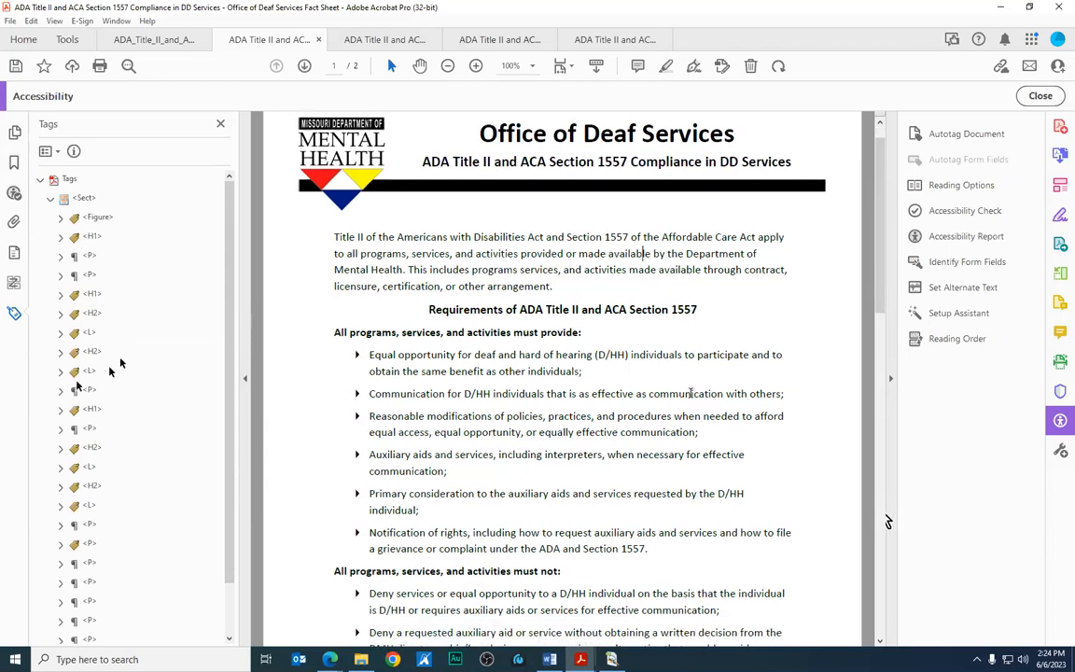
{"action": "scroll", "coordinate": [695, 393], "scroll_direction": "down", "scroll_amount": 1}
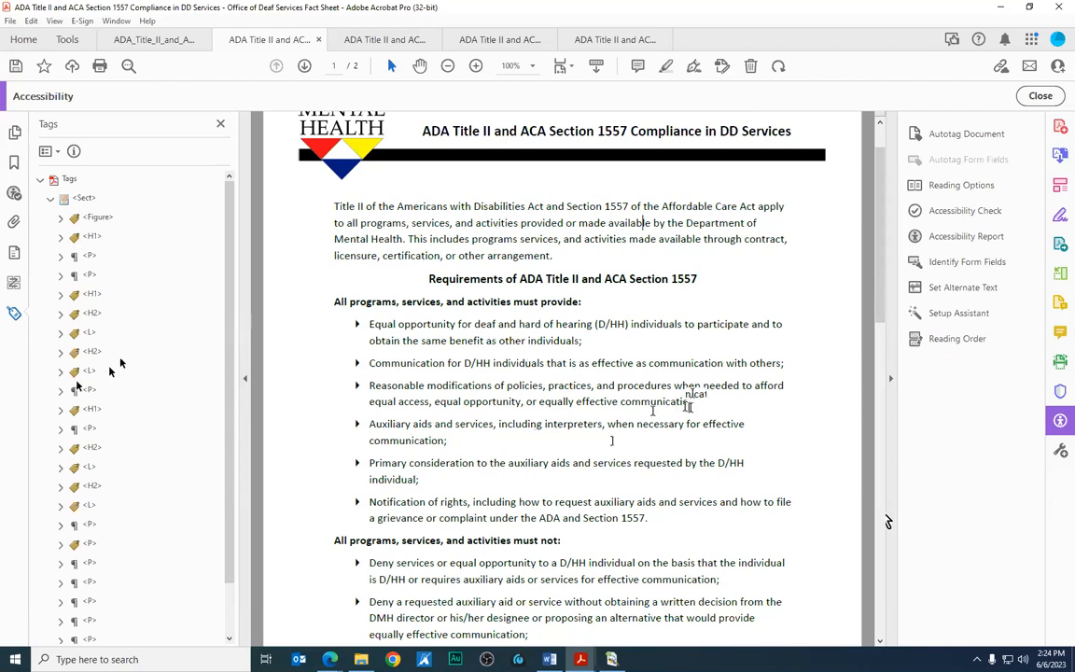
{"action": "scroll", "coordinate": [593, 415], "scroll_direction": "down", "scroll_amount": 2}
{"action": "scroll", "coordinate": [592, 416], "scroll_direction": "up", "scroll_amount": 2}
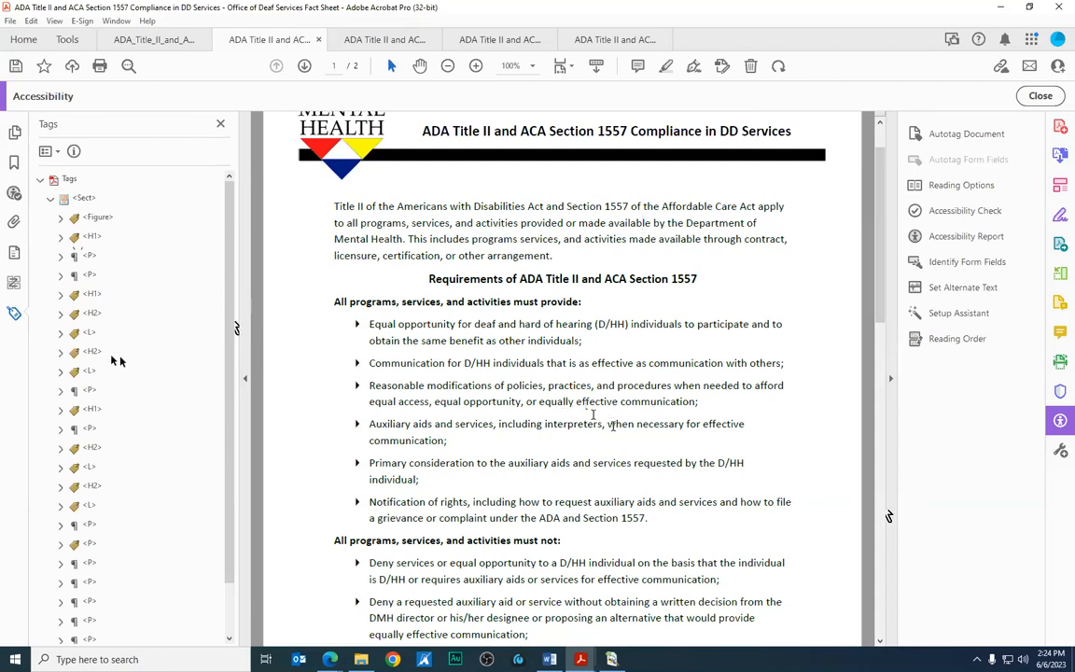
{"action": "scroll", "coordinate": [602, 420], "scroll_direction": "down", "scroll_amount": 3}
{"action": "scroll", "coordinate": [613, 426], "scroll_direction": "down", "scroll_amount": 5}
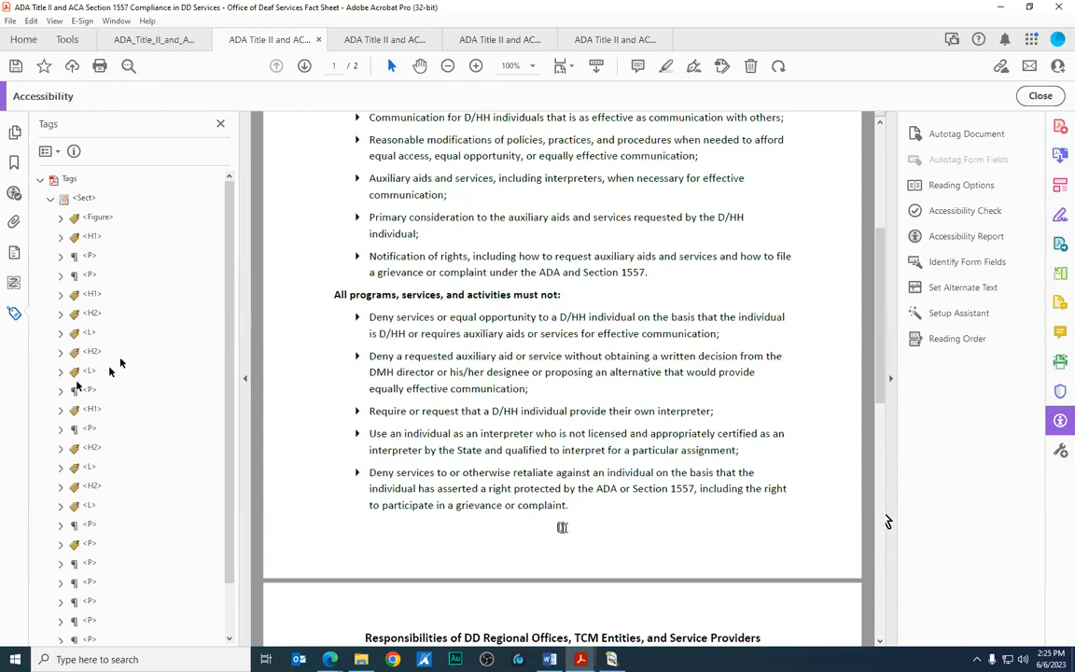
{"action": "scroll", "coordinate": [597, 542], "scroll_direction": "down", "scroll_amount": 1}
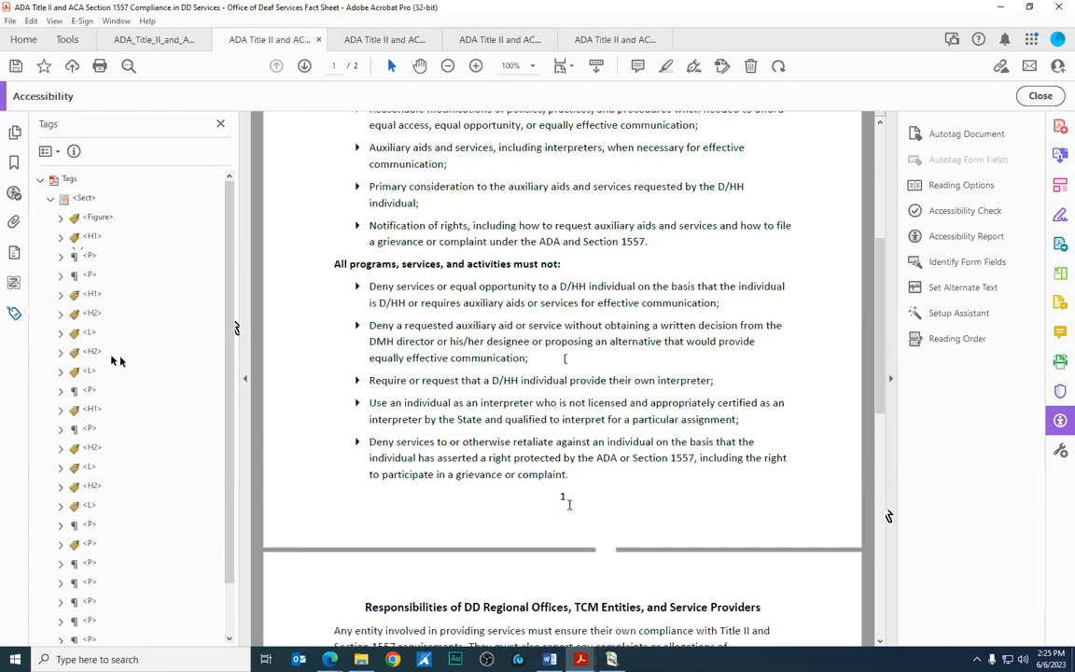
{"action": "scroll", "coordinate": [568, 504], "scroll_direction": "down", "scroll_amount": 2}
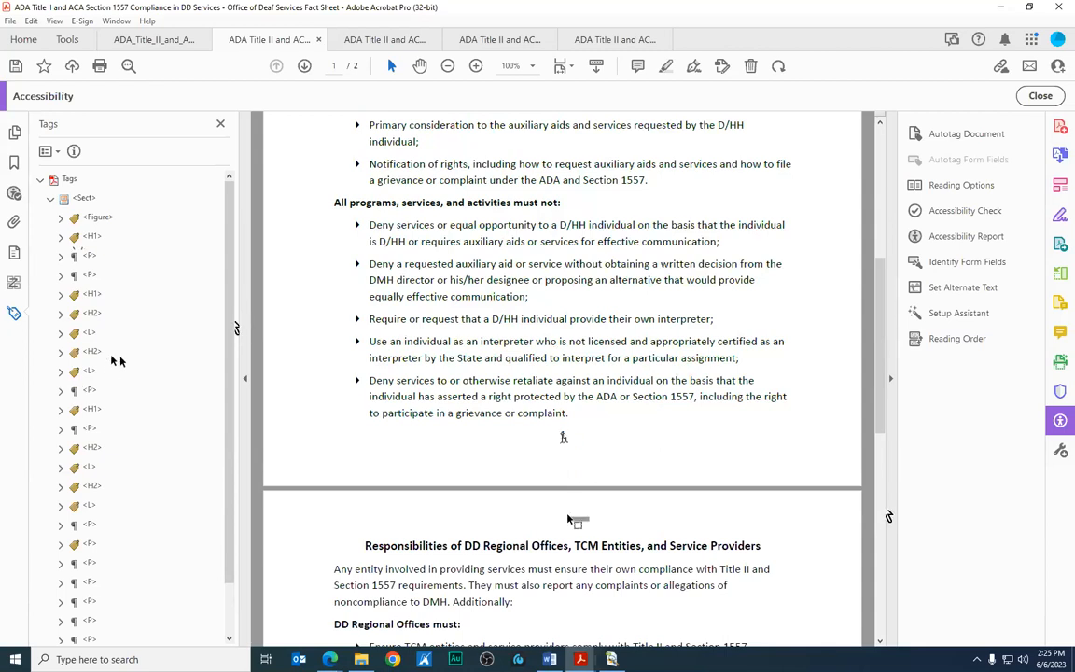
{"action": "scroll", "coordinate": [571, 532], "scroll_direction": "down", "scroll_amount": 4}
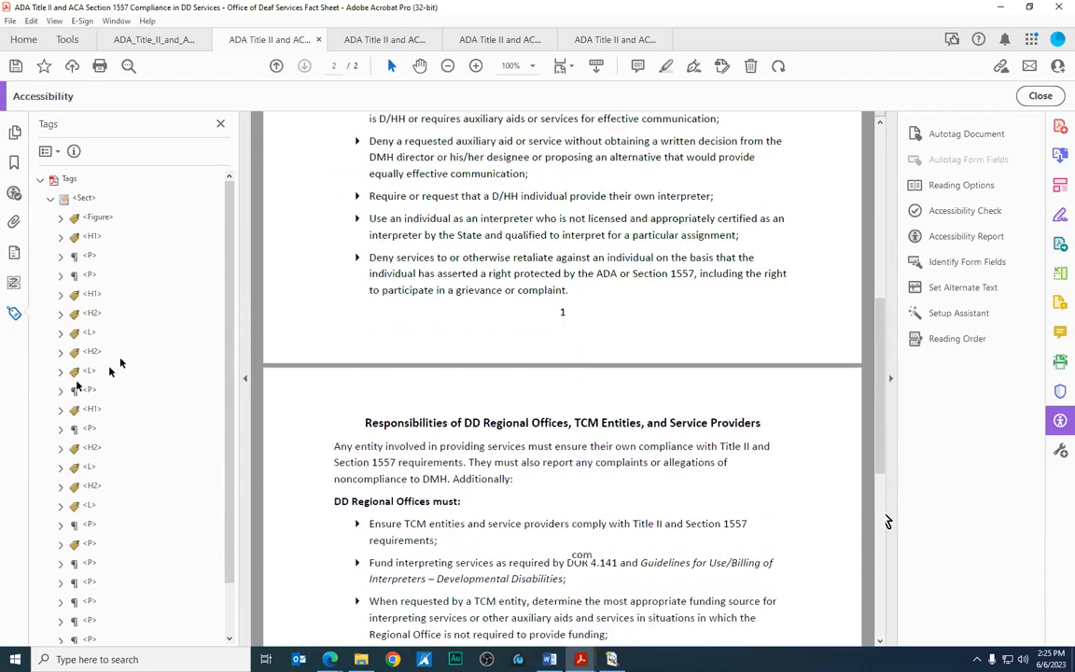
{"action": "scroll", "coordinate": [571, 467], "scroll_direction": "down", "scroll_amount": 3}
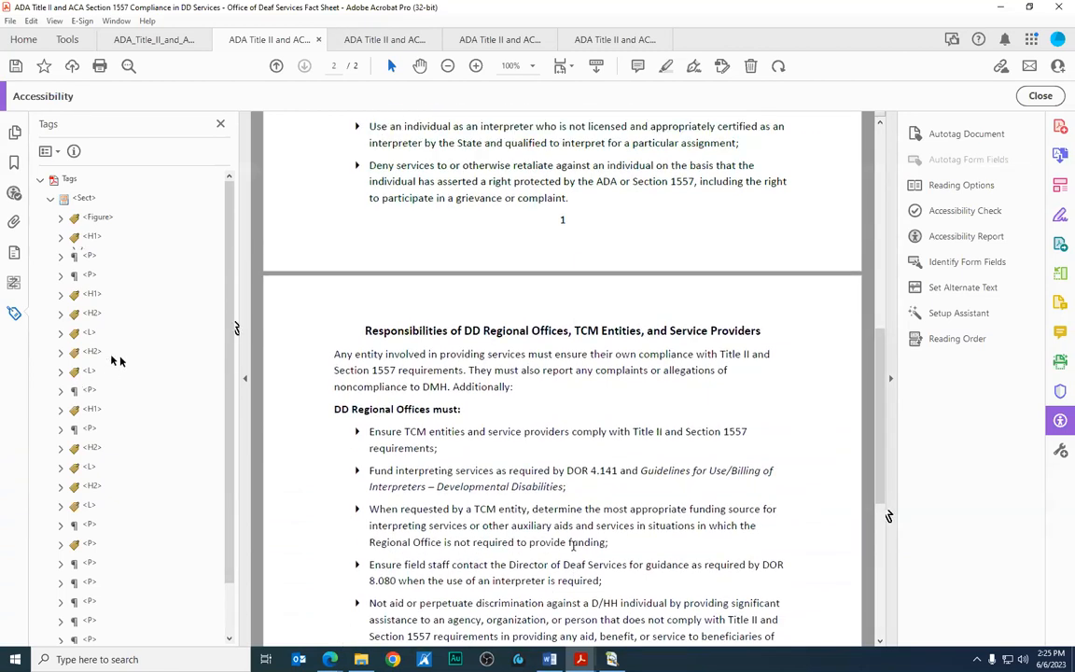
Find the tag of the page 1 page number from its selection and change its content to a Pagination artifact attached to the bottom
{"action": "scroll", "coordinate": [572, 546], "scroll_direction": "up", "scroll_amount": 9}
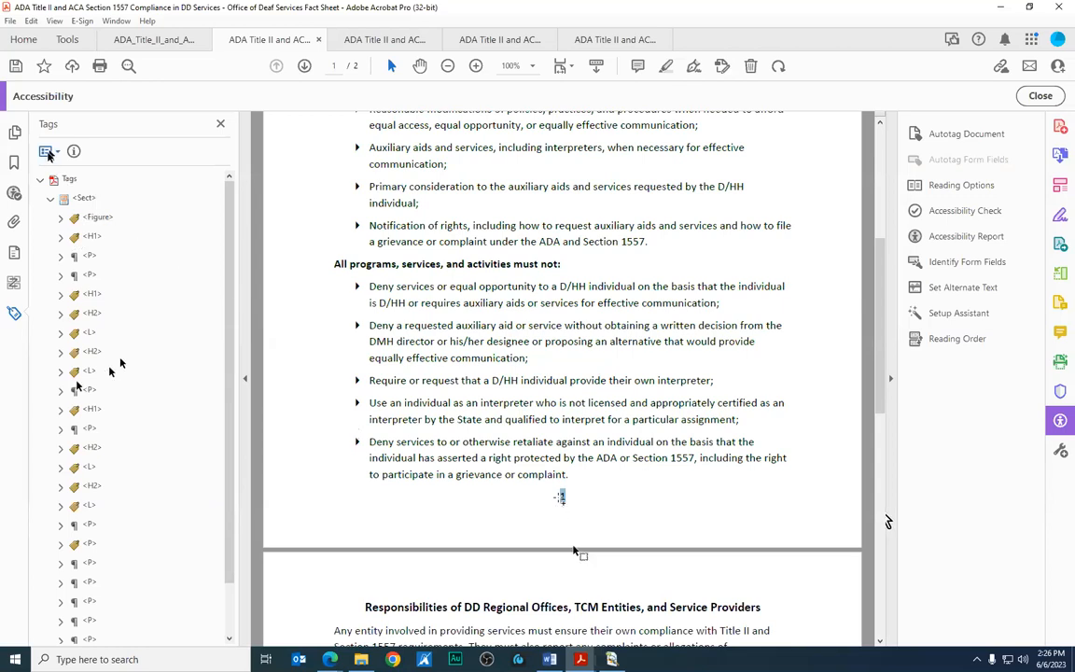
{"action": "left_click", "coordinate": [47, 152]}
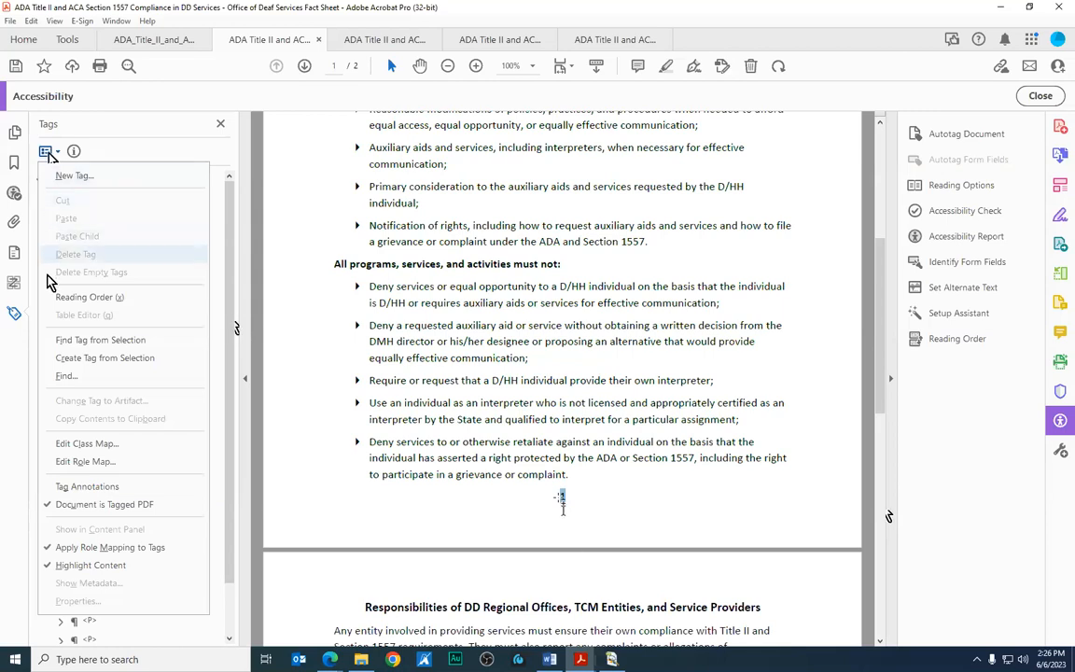
{"action": "left_click", "coordinate": [71, 342]}
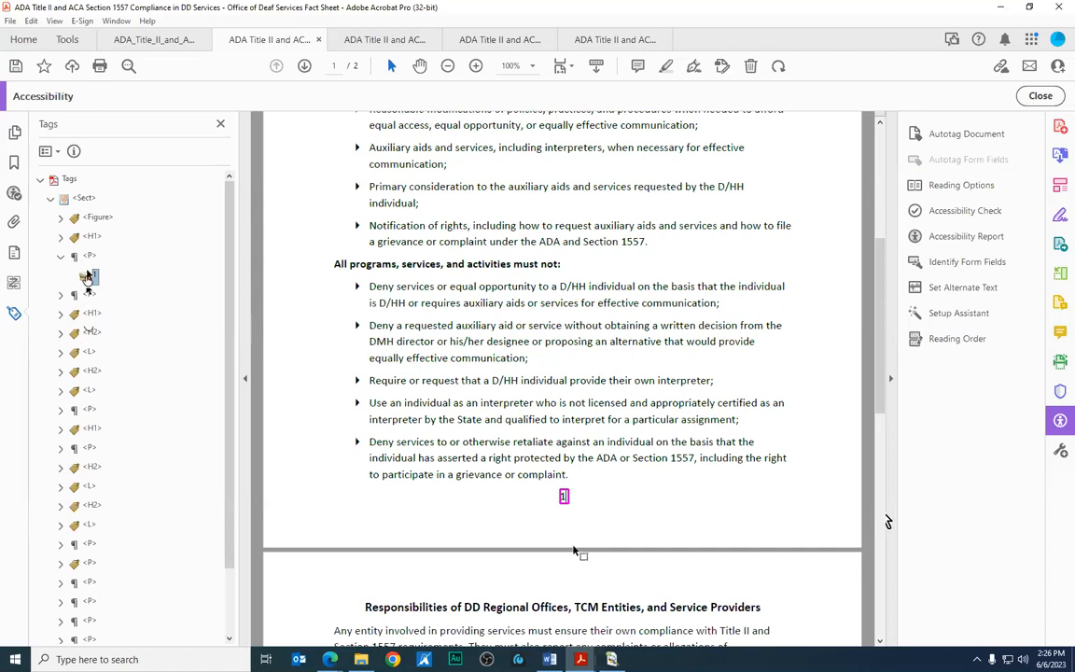
{"action": "left_click", "coordinate": [61, 260]}
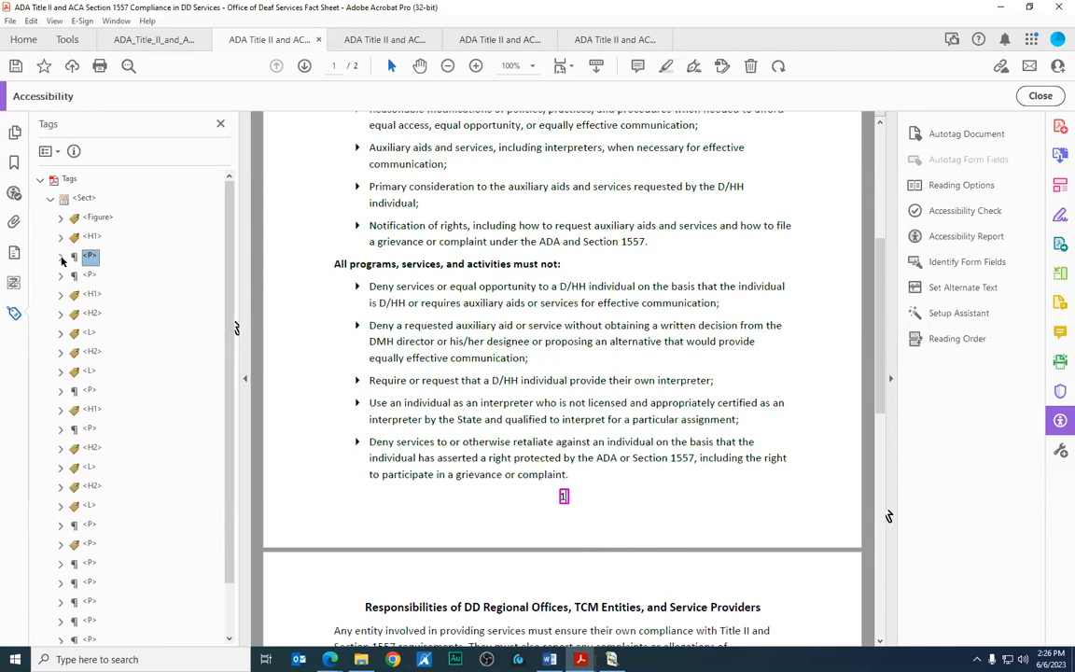
{"action": "left_click", "coordinate": [60, 257]}
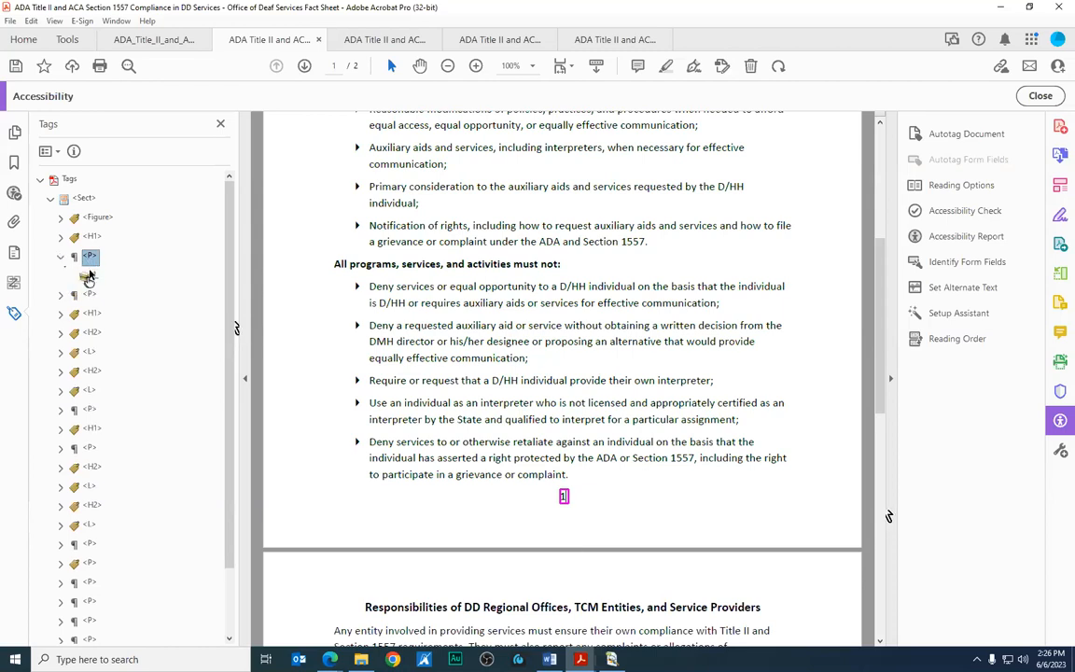
{"action": "left_click", "coordinate": [85, 277]}
{"action": "left_click_drag", "start_coordinate": [85, 279], "coordinate": [574, 550]}
{"action": "right_click", "coordinate": [86, 278]}
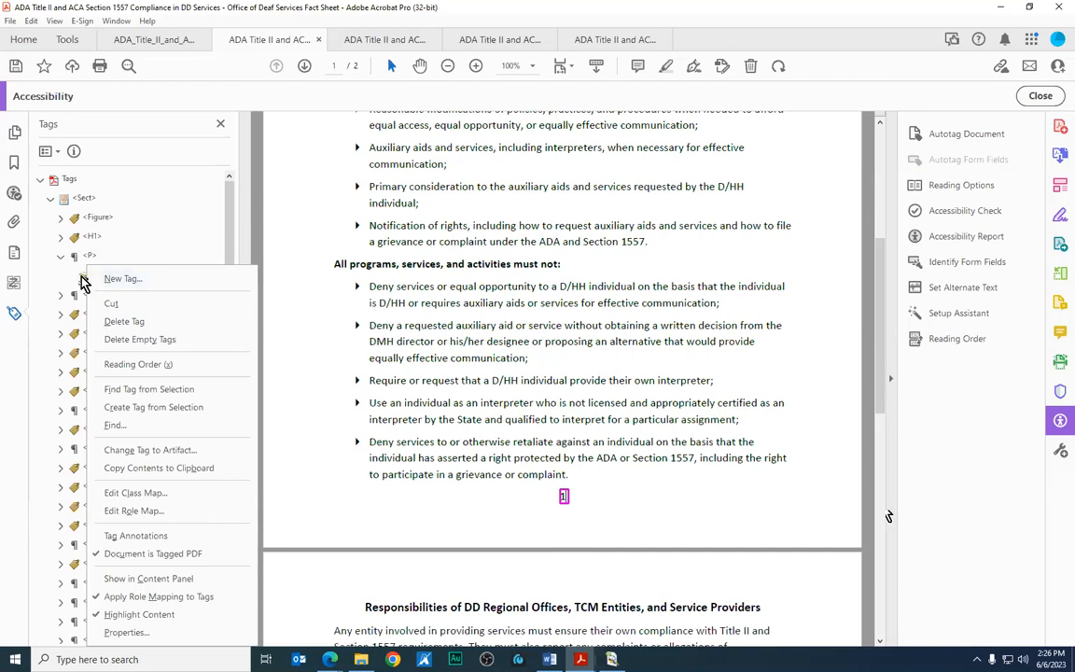
{"action": "left_click", "coordinate": [145, 451]}
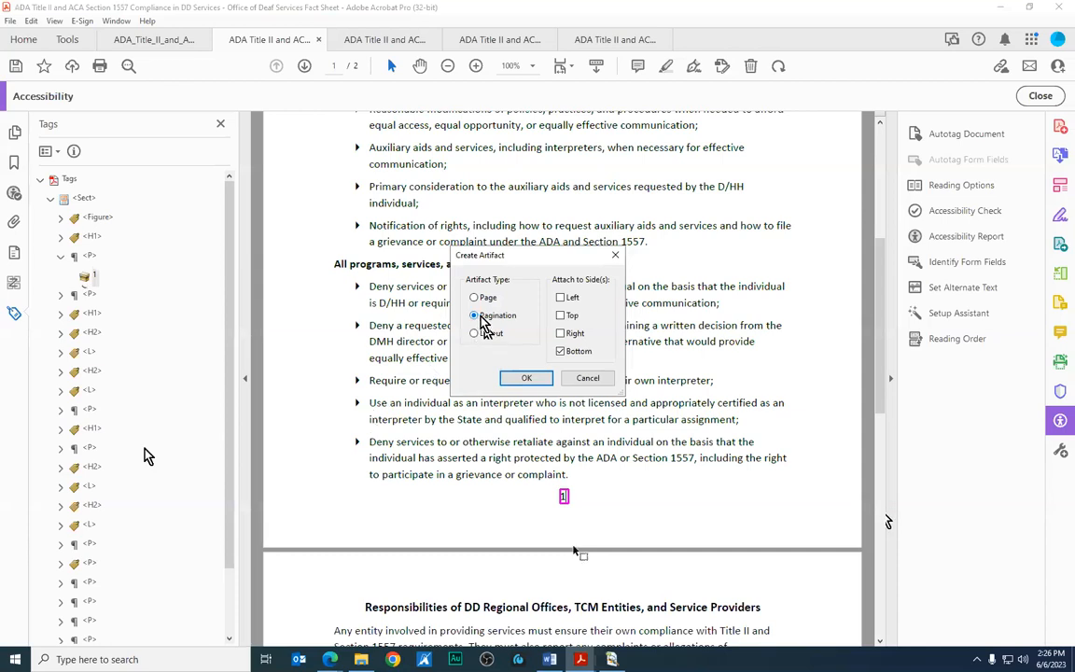
{"action": "left_click", "coordinate": [528, 380]}
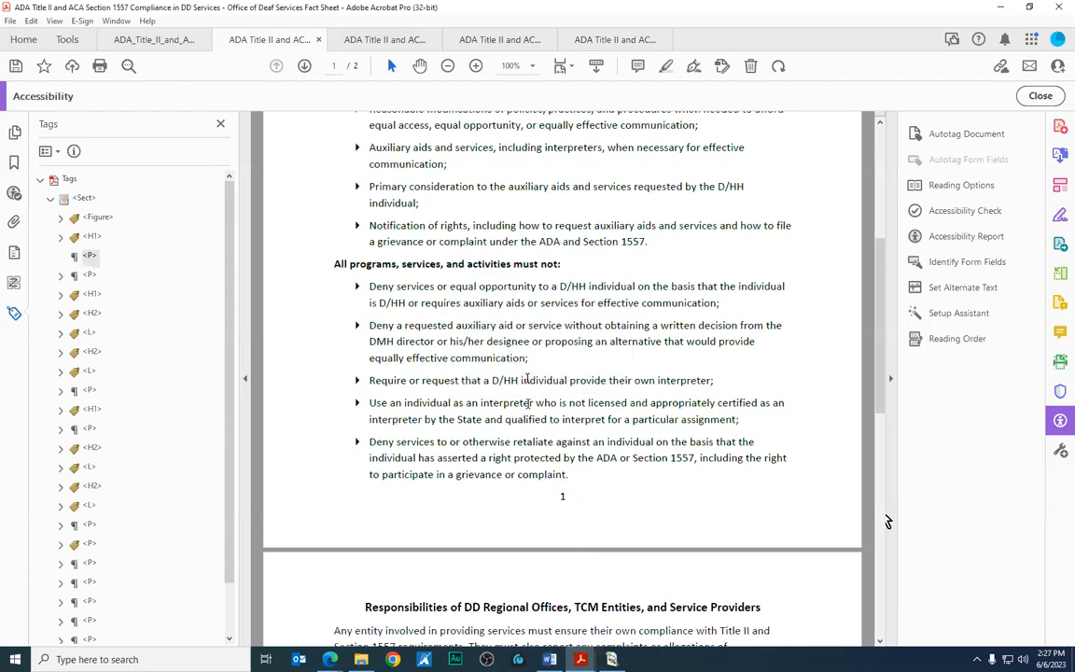
Find the tag of the page 2 page number from its selection and change its content to a Pagination artifact attached to the bottom
{"action": "scroll", "coordinate": [887, 520], "scroll_direction": "down", "scroll_amount": 10}
{"action": "scroll", "coordinate": [887, 517], "scroll_direction": "down", "scroll_amount": 3}
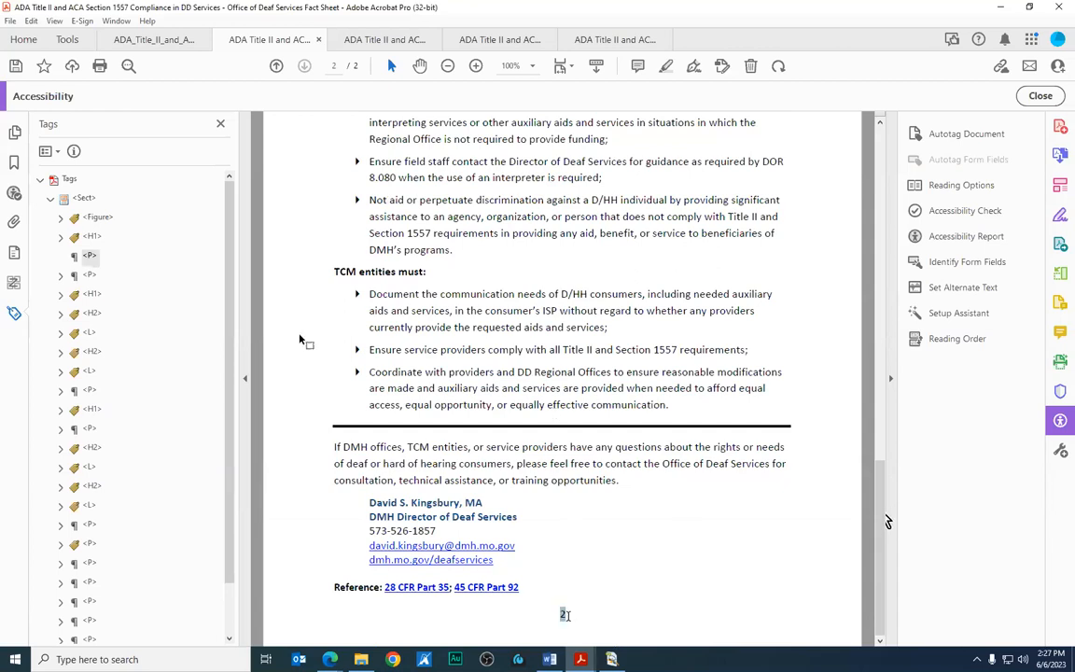
{"action": "left_click", "coordinate": [47, 152]}
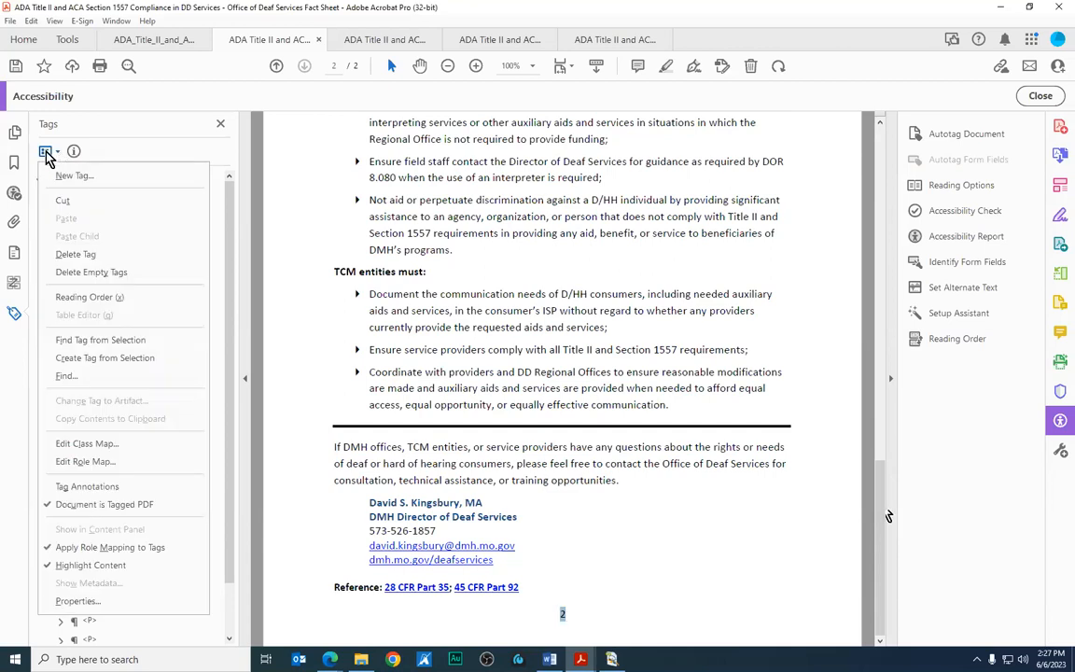
{"action": "left_click", "coordinate": [75, 340]}
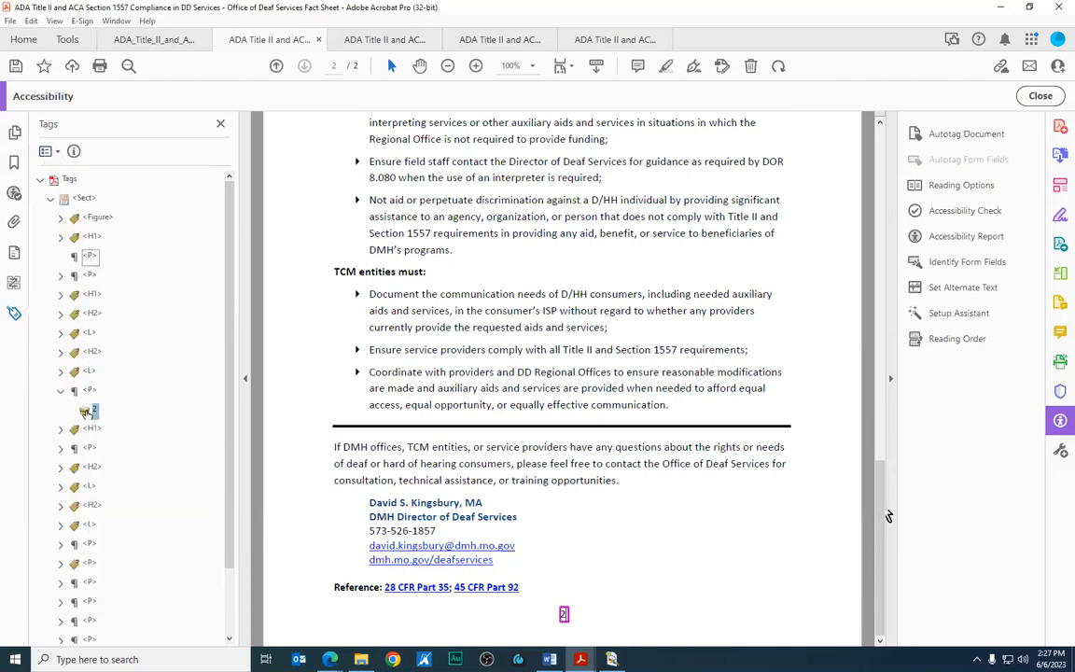
{"action": "right_click", "coordinate": [84, 411]}
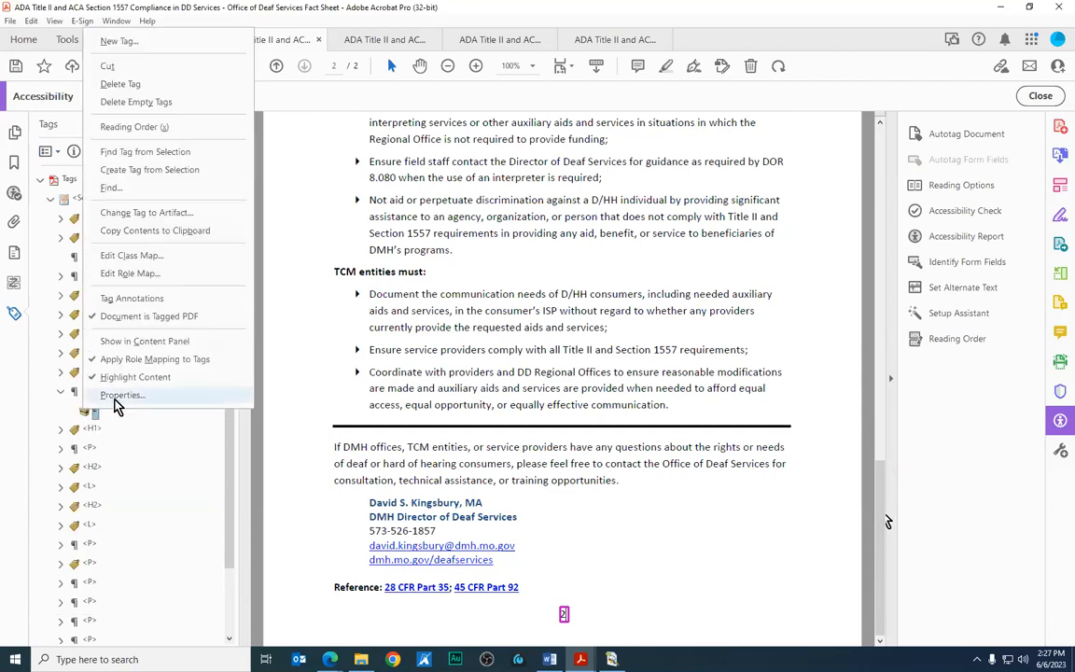
{"action": "left_click", "coordinate": [120, 213]}
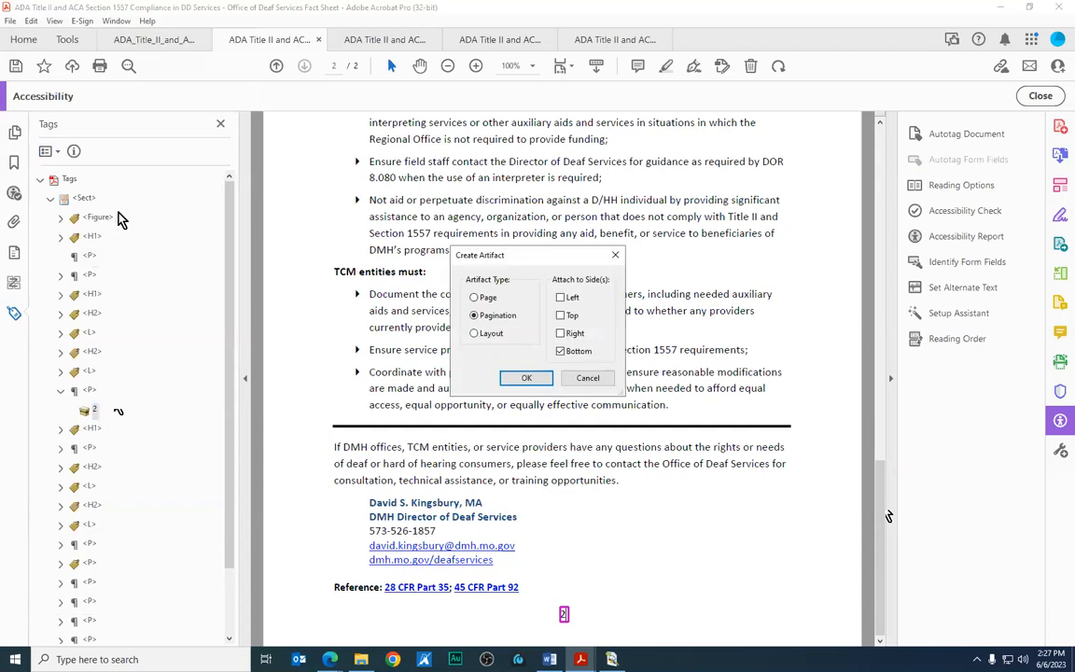
{"action": "left_click", "coordinate": [524, 377]}
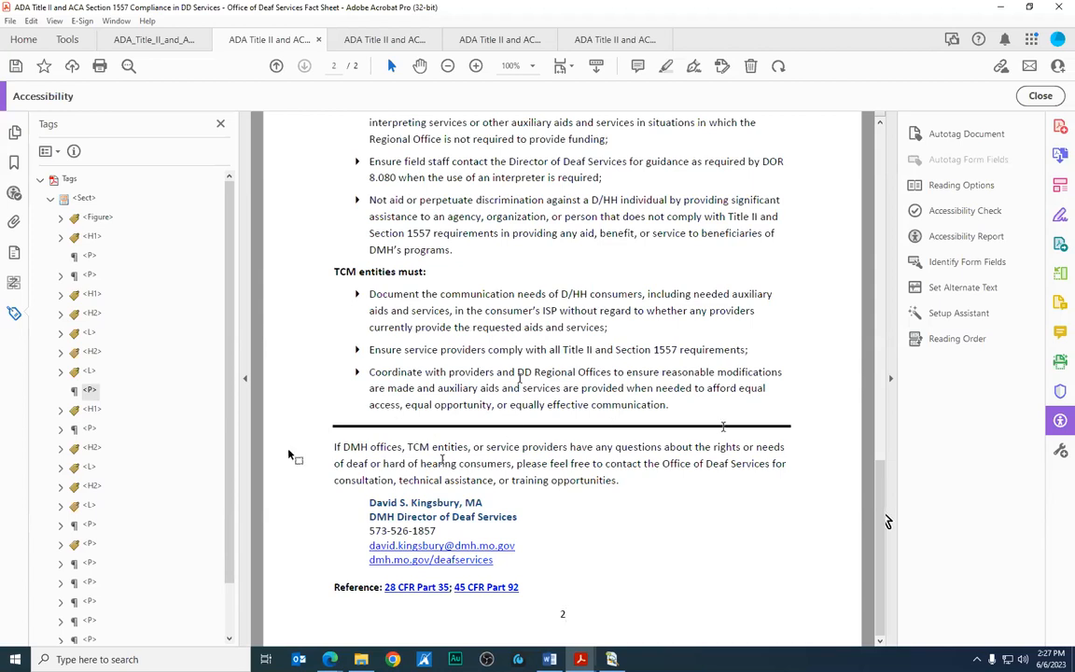
Change the Path content of the horizontal line above the page 2 closing paragraph to a Layout artifact
{"action": "scroll", "coordinate": [159, 457], "scroll_direction": "down", "scroll_amount": 2}
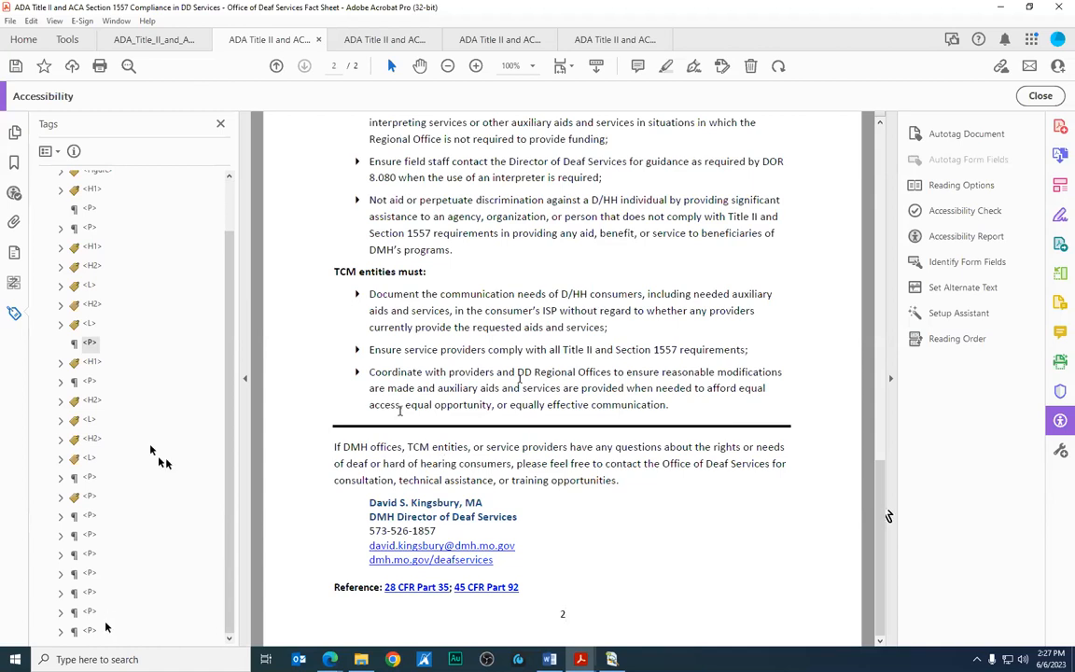
{"action": "scroll", "coordinate": [139, 578], "scroll_direction": "up", "scroll_amount": 2}
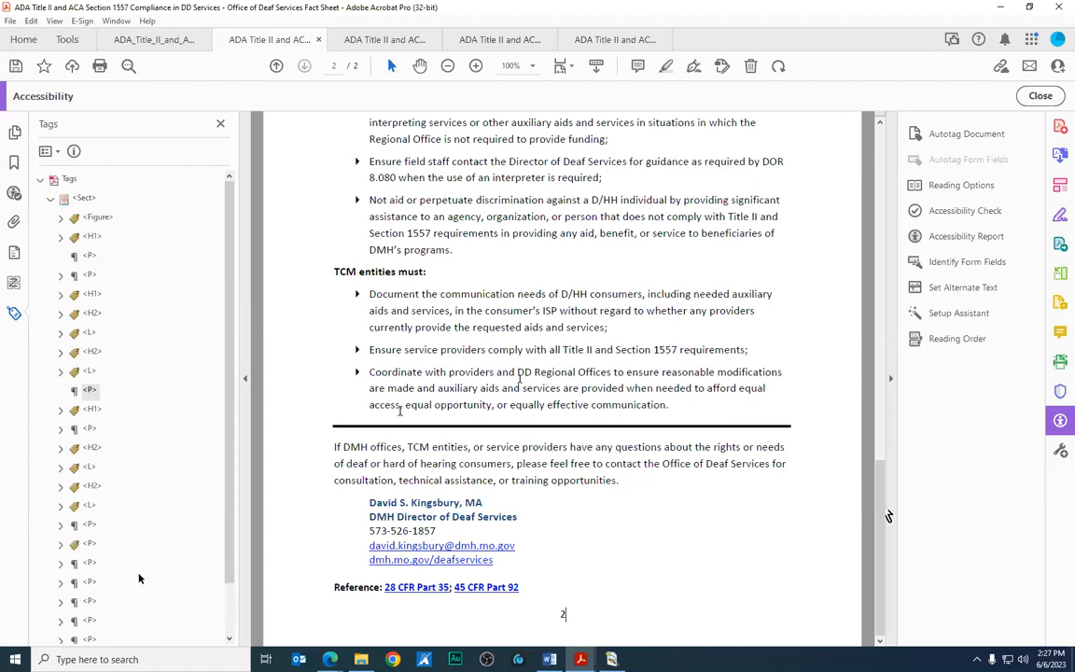
{"action": "scroll", "coordinate": [139, 578], "scroll_direction": "down", "scroll_amount": 2}
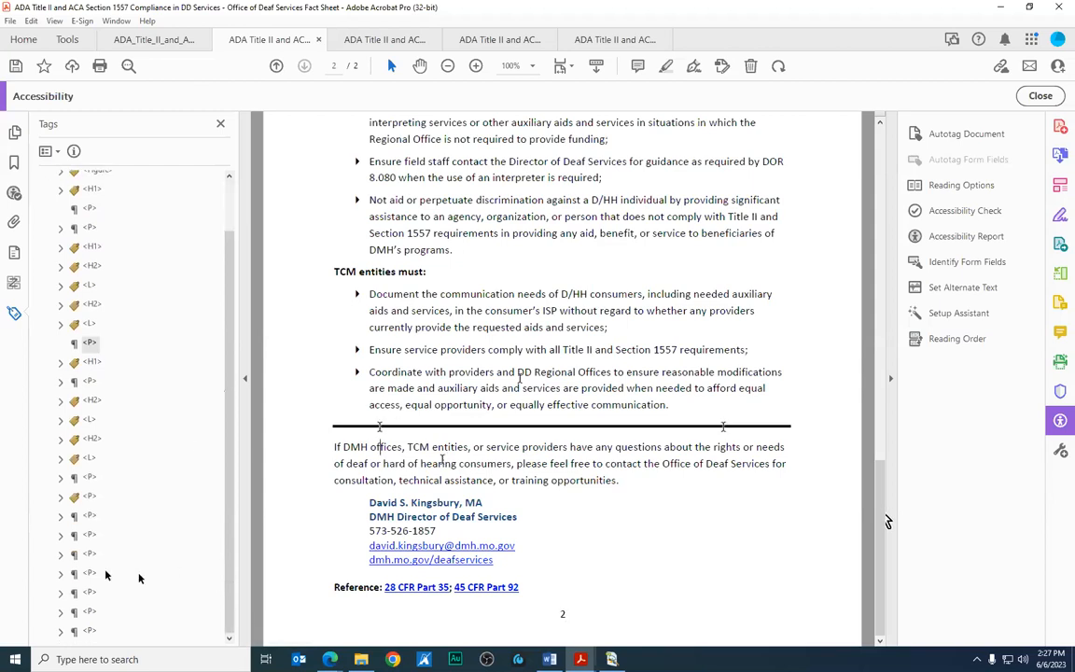
{"action": "left_click", "coordinate": [89, 497]}
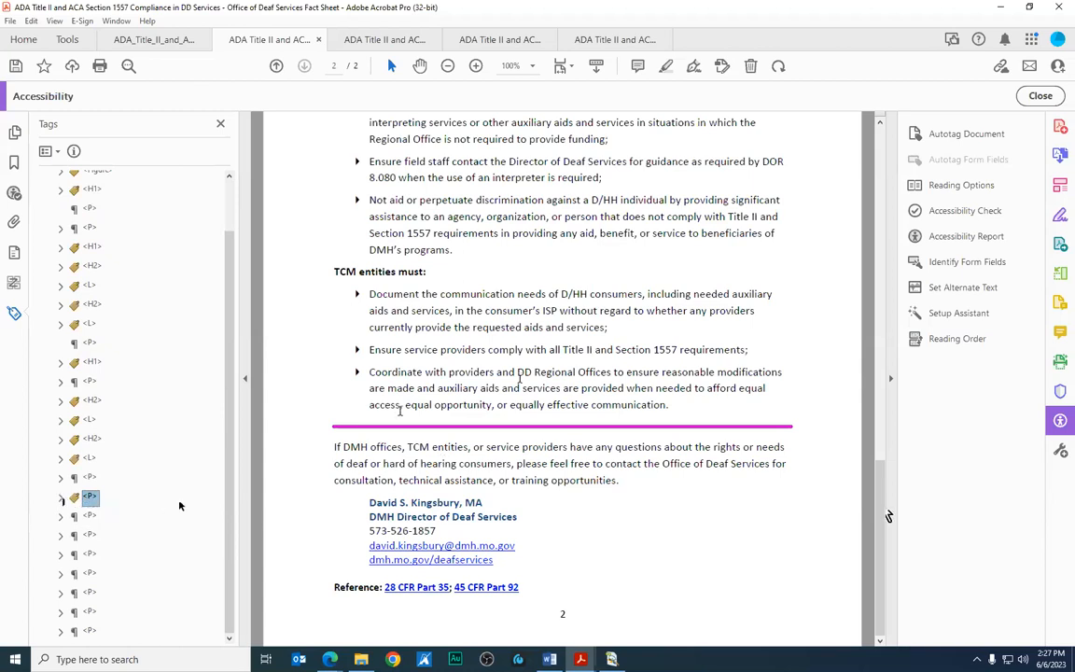
{"action": "left_click", "coordinate": [59, 499]}
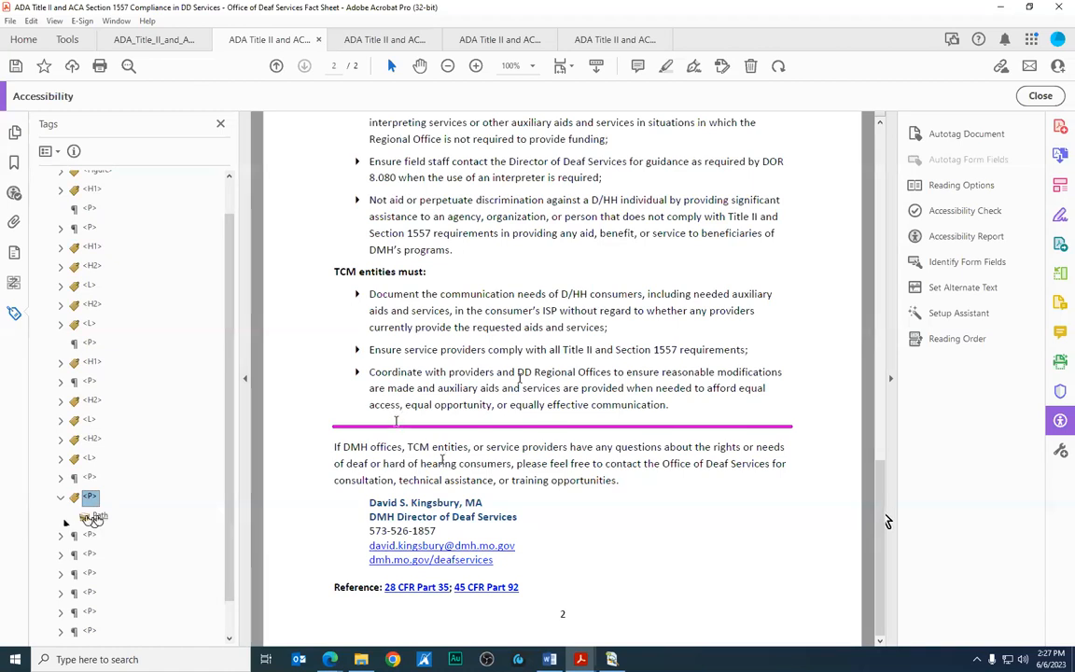
{"action": "left_click", "coordinate": [99, 519]}
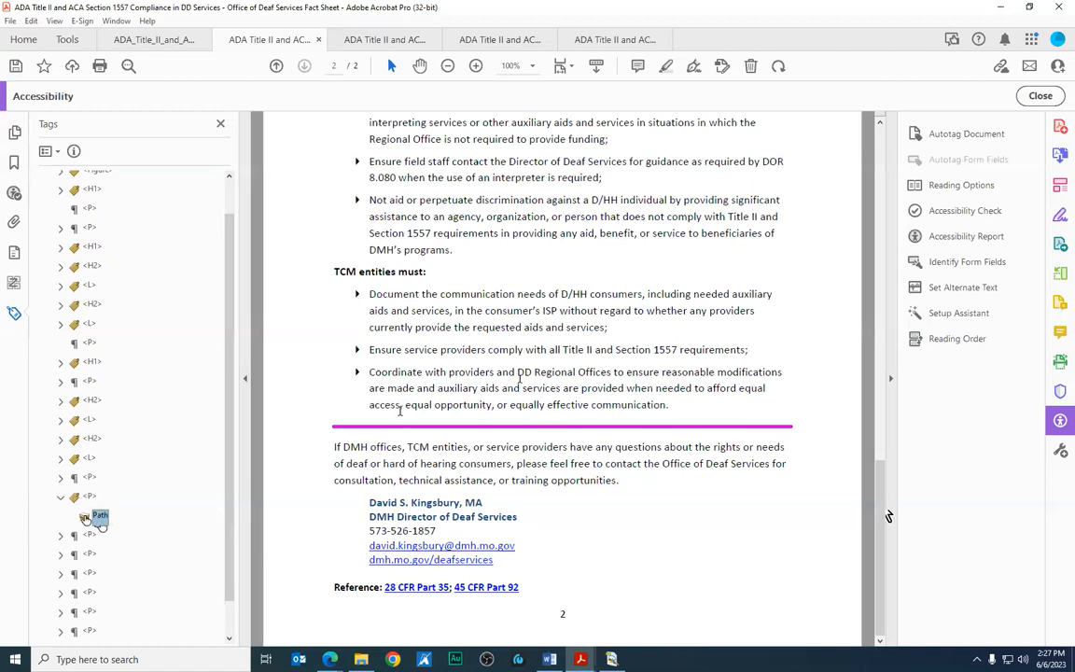
{"action": "right_click", "coordinate": [100, 524]}
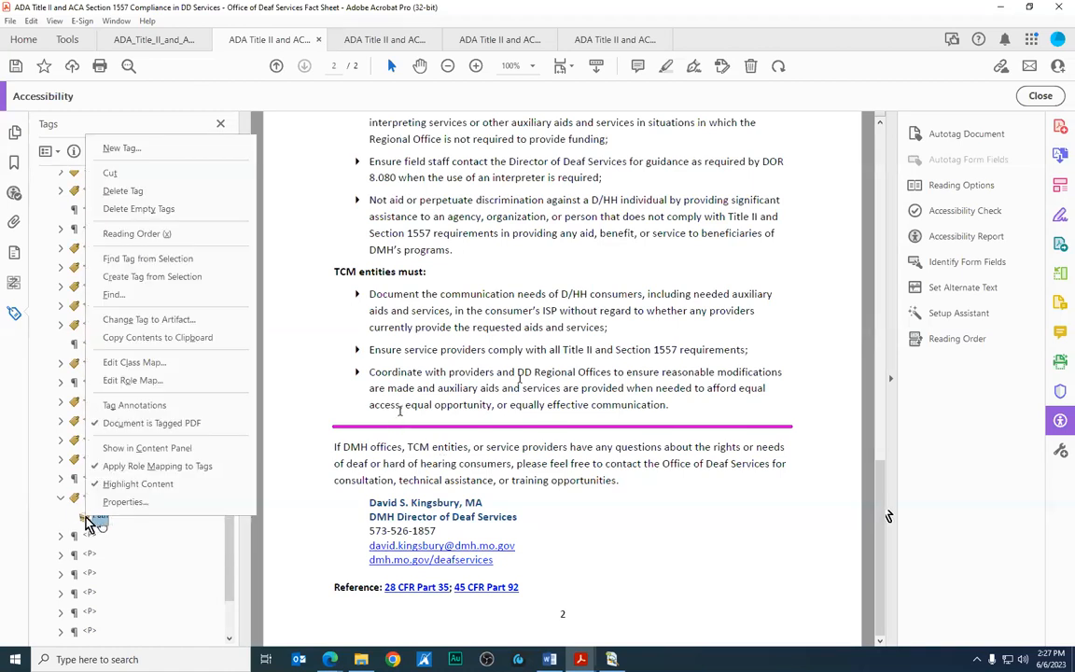
{"action": "left_click", "coordinate": [149, 319]}
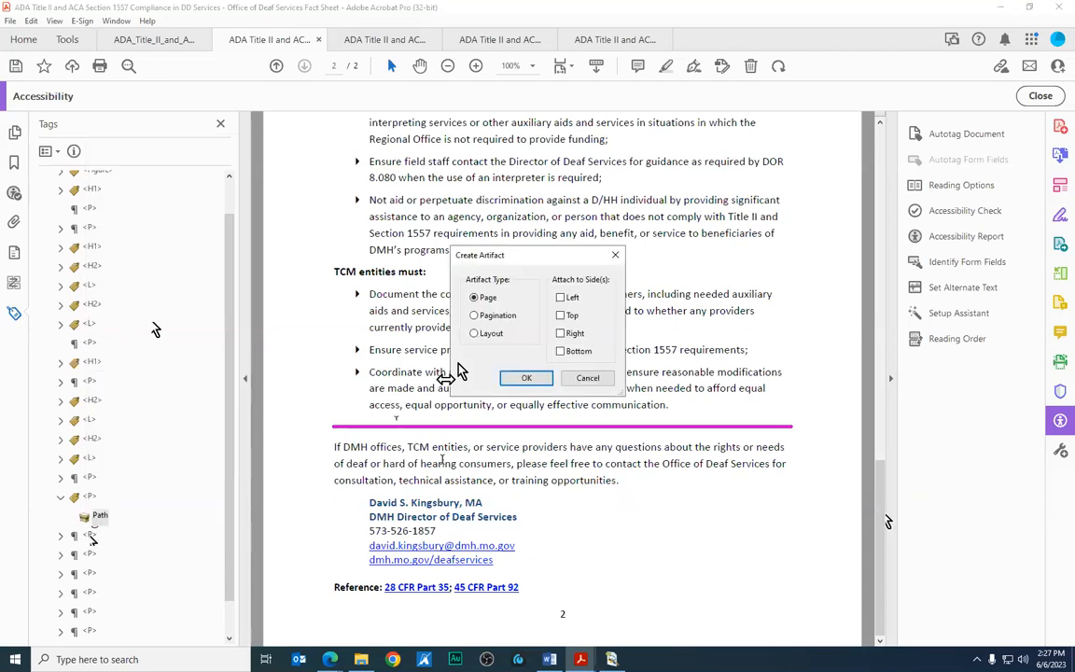
{"action": "left_click", "coordinate": [487, 333]}
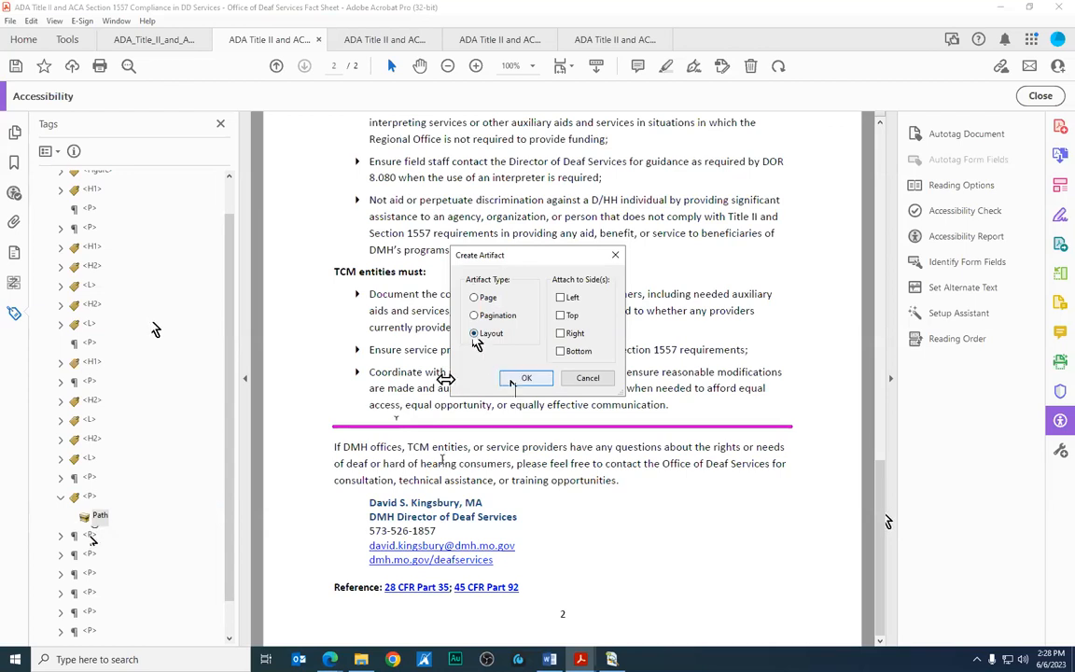
{"action": "left_click", "coordinate": [526, 382]}
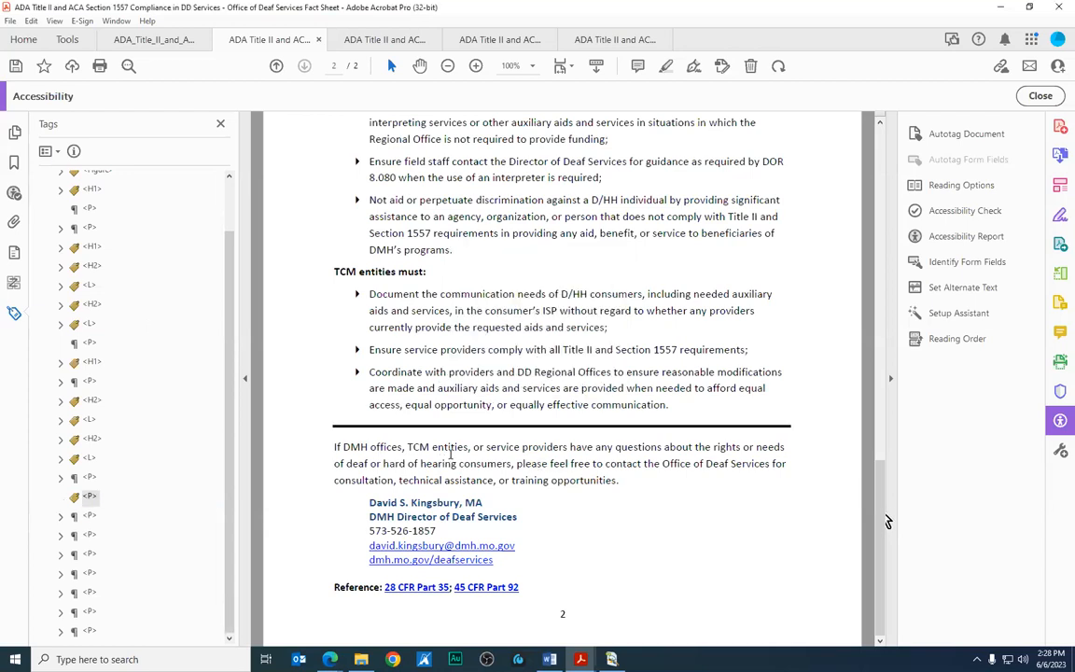
Delete all empty tags from the root of the tag tree
{"action": "left_click", "coordinate": [91, 499]}
{"action": "scroll", "coordinate": [91, 348], "scroll_direction": "up", "scroll_amount": 2}
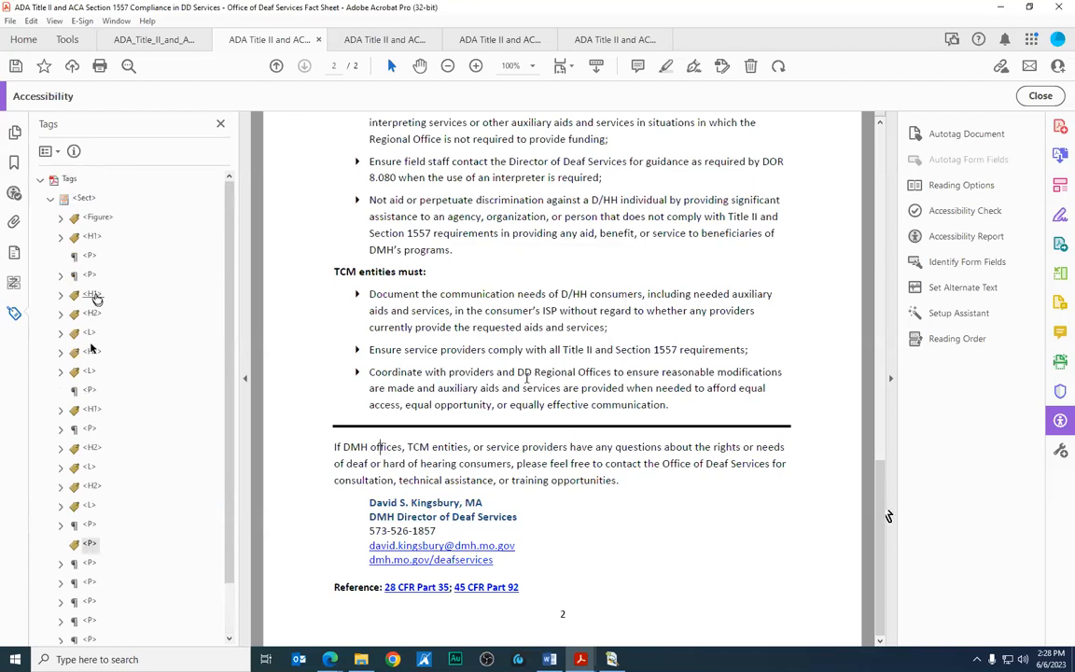
{"action": "left_click", "coordinate": [70, 181]}
{"action": "right_click", "coordinate": [70, 181]}
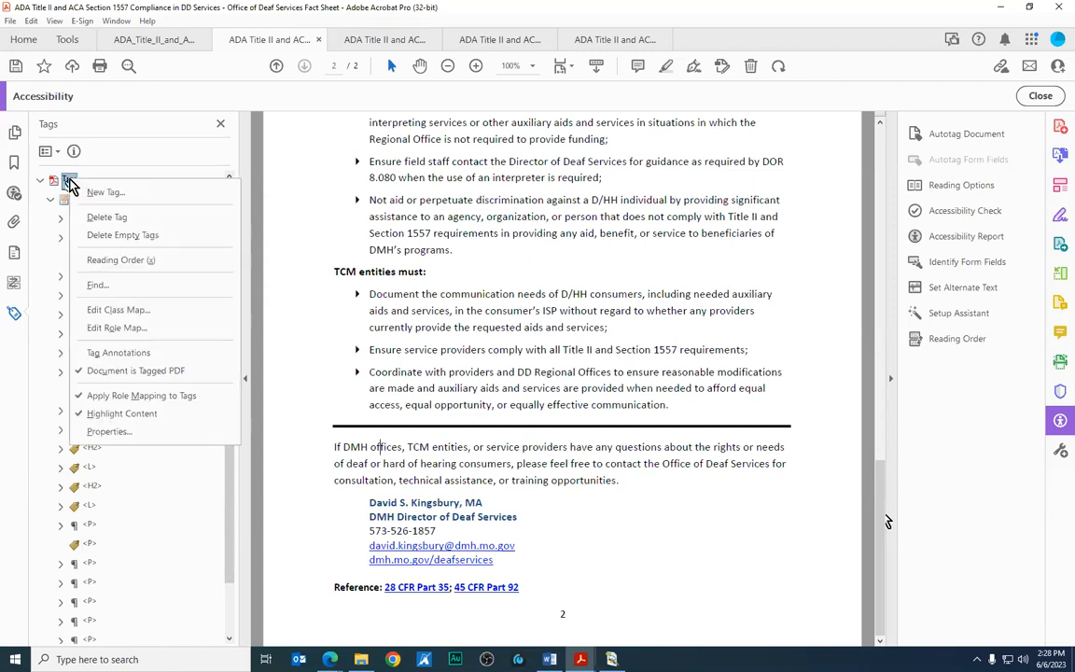
{"action": "left_click", "coordinate": [108, 237]}
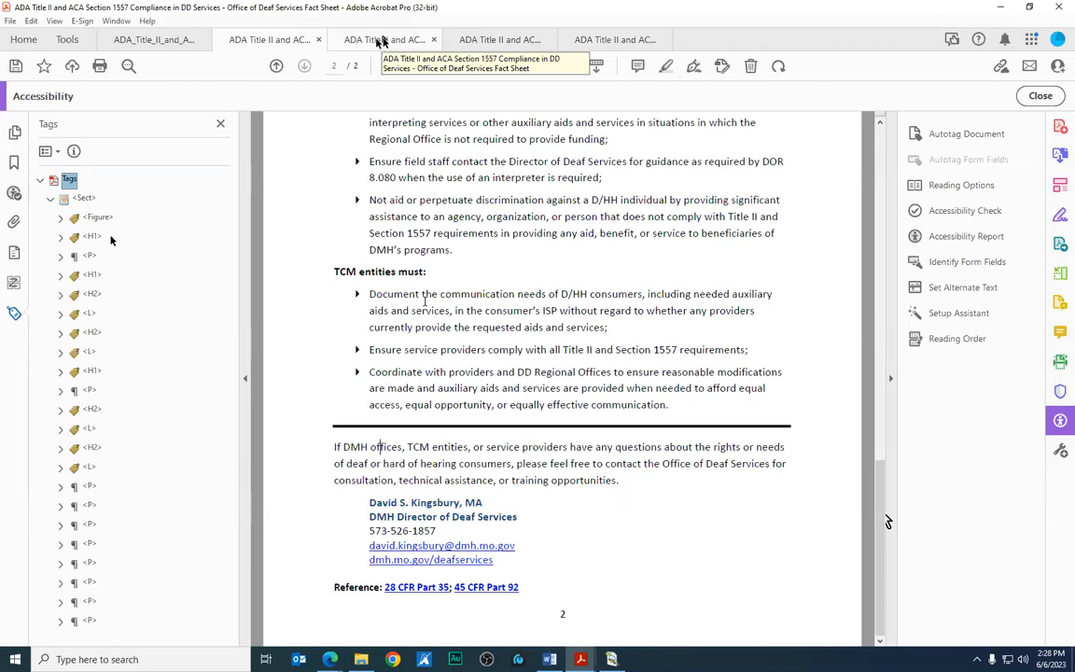
Switch to the third open copy of the fact sheet and run a full accessibility check on all its pages
{"action": "left_click", "coordinate": [381, 42]}
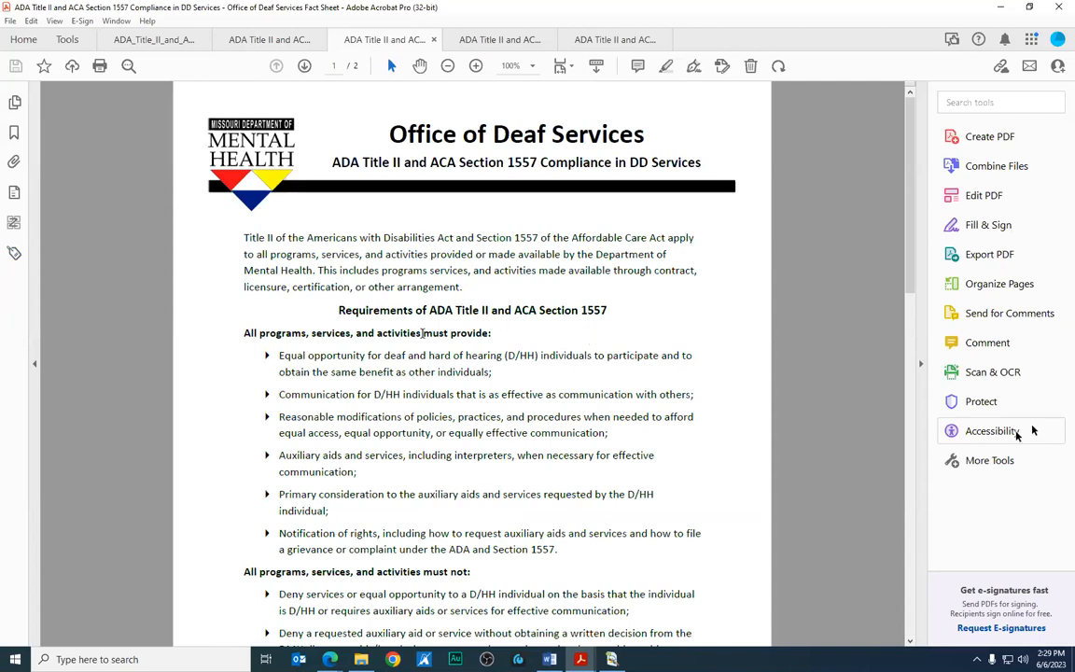
{"action": "left_click", "coordinate": [976, 435]}
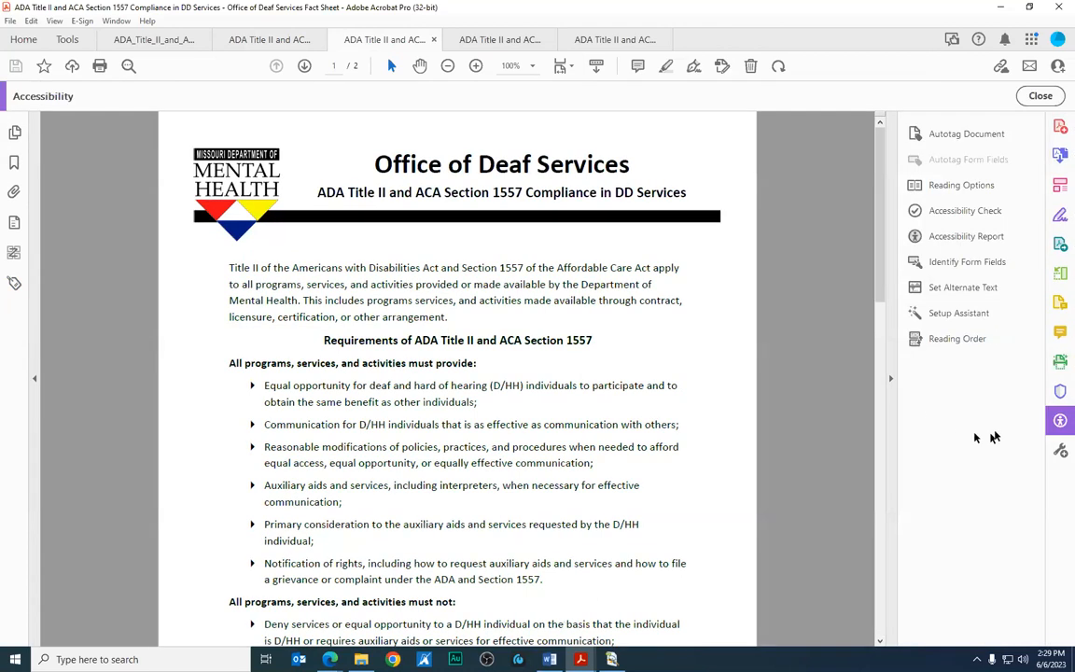
{"action": "left_click", "coordinate": [948, 211]}
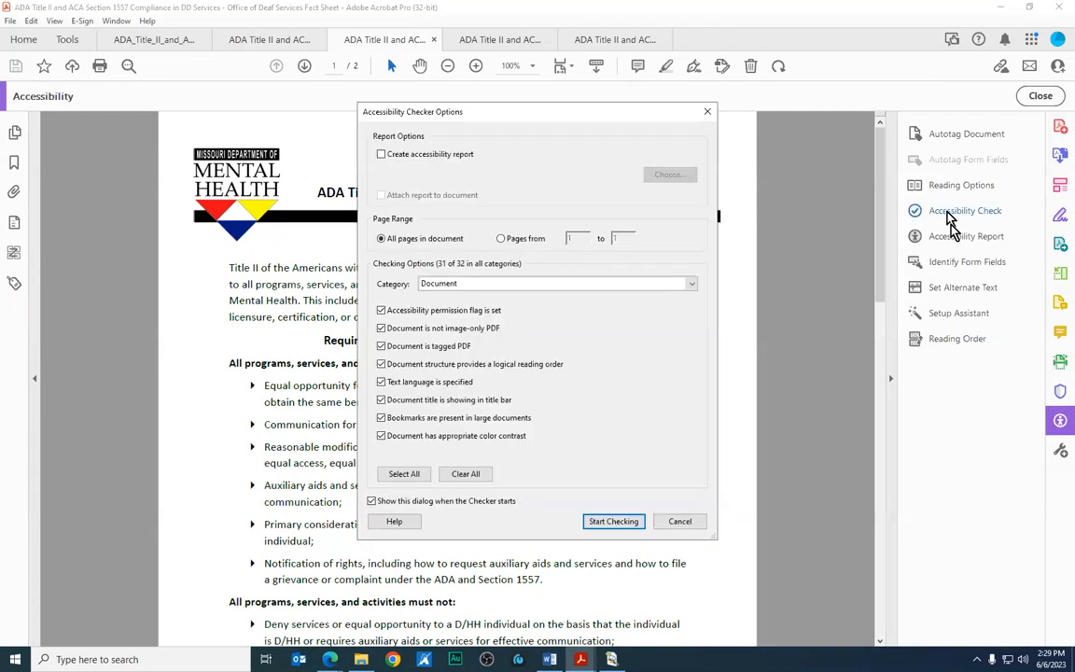
{"action": "left_click", "coordinate": [614, 521]}
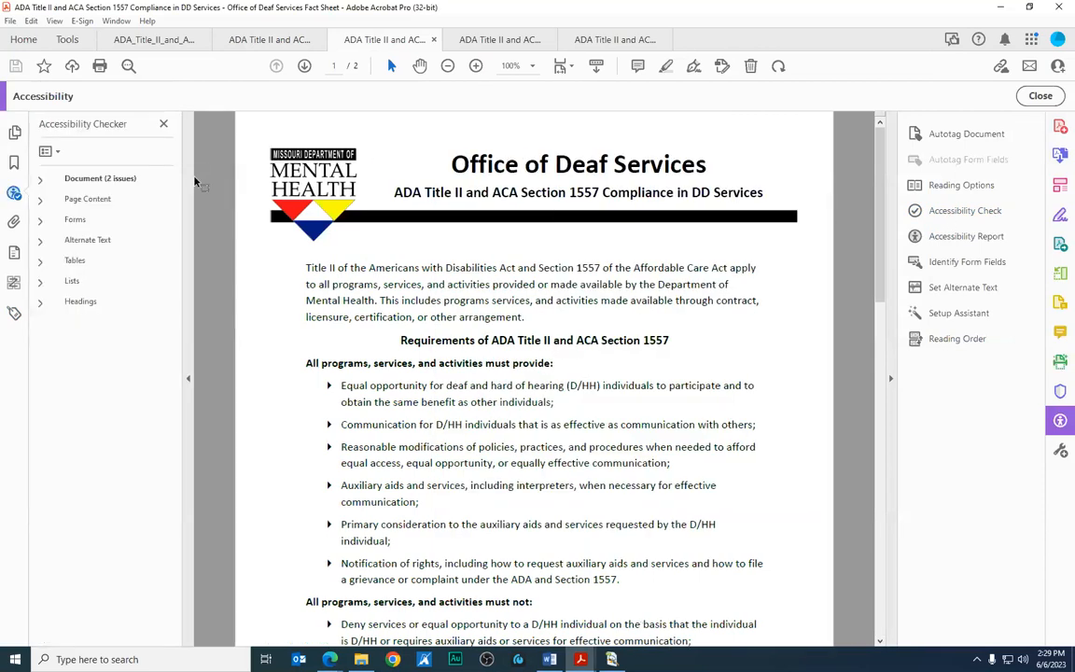
Mark the Color contrast and Logical Reading Order checks under the Document results as passed
{"action": "left_click", "coordinate": [40, 179]}
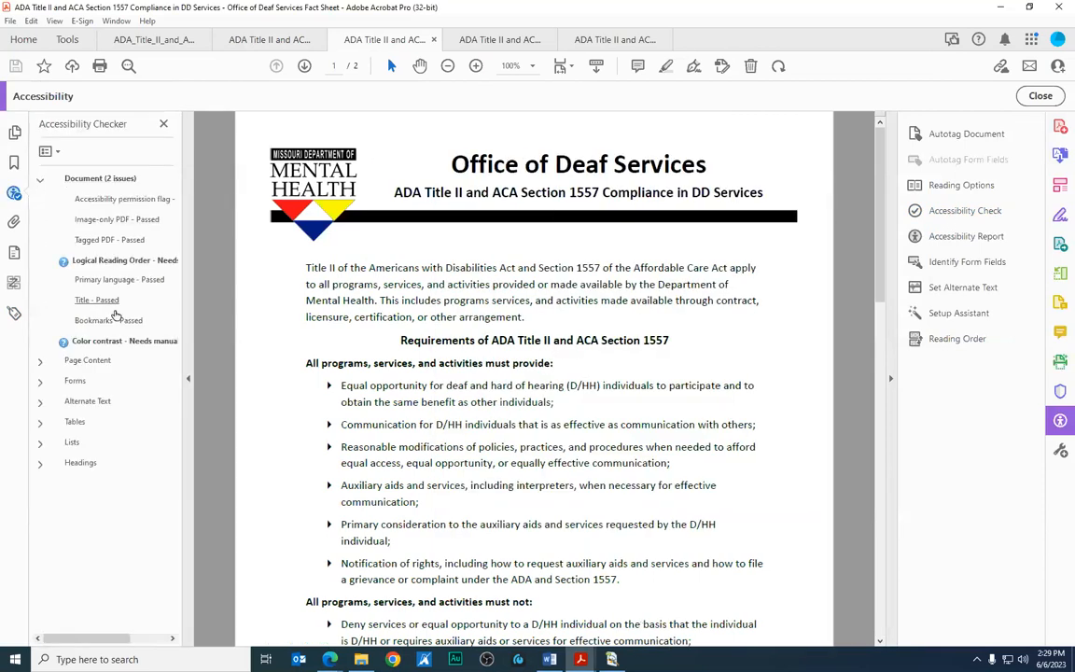
{"action": "right_click", "coordinate": [112, 341]}
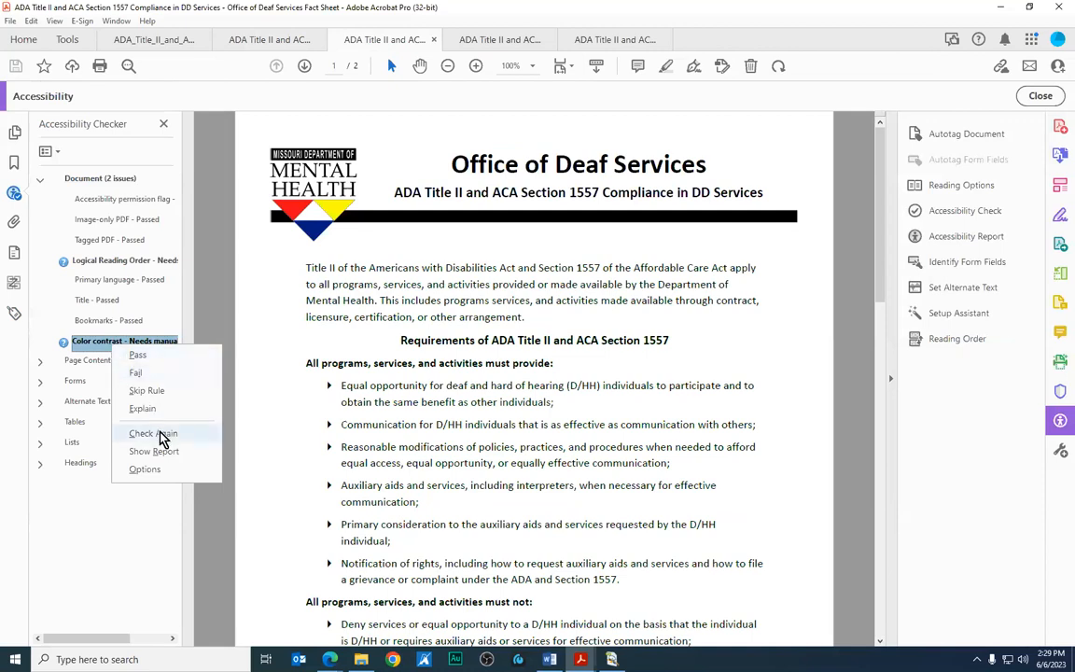
{"action": "left_click", "coordinate": [137, 356]}
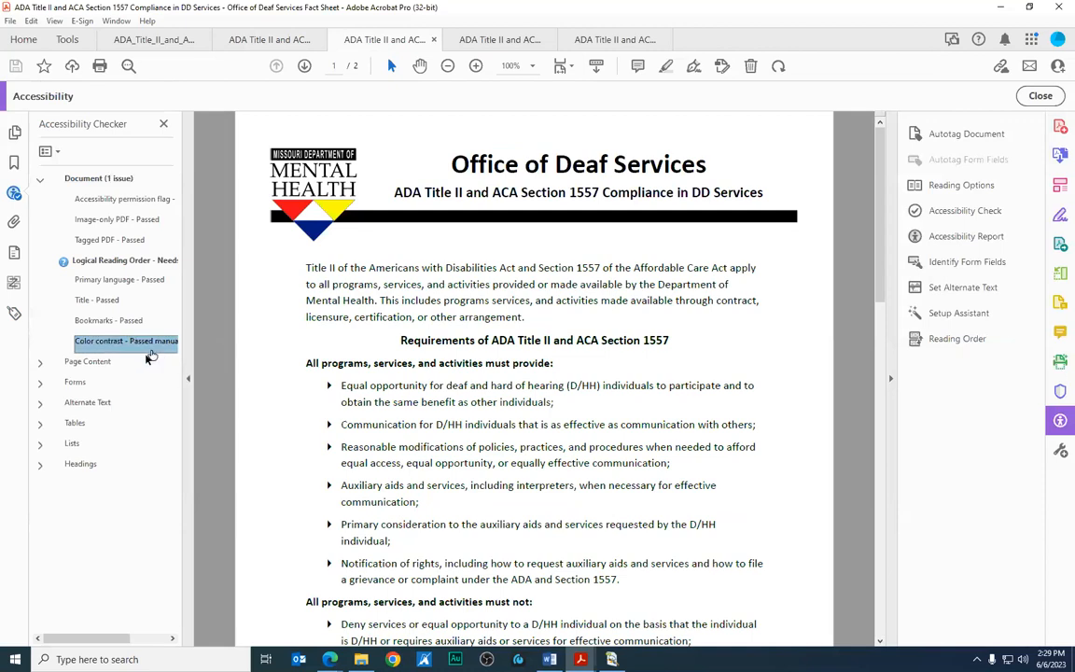
{"action": "left_click_drag", "start_coordinate": [182, 276], "coordinate": [233, 278]}
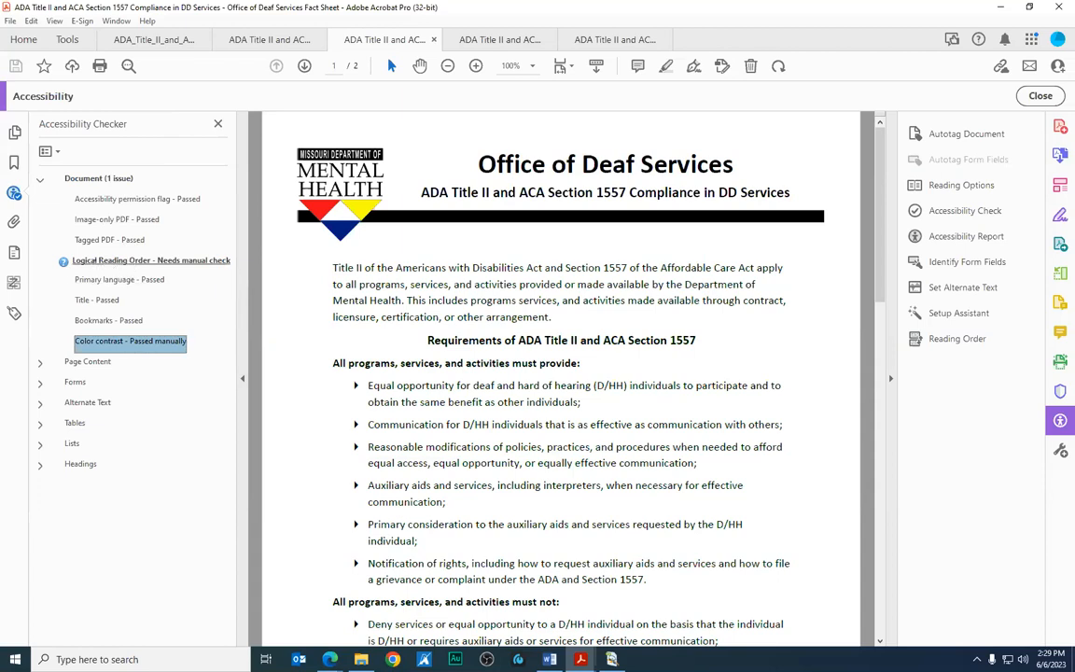
{"action": "right_click", "coordinate": [100, 264]}
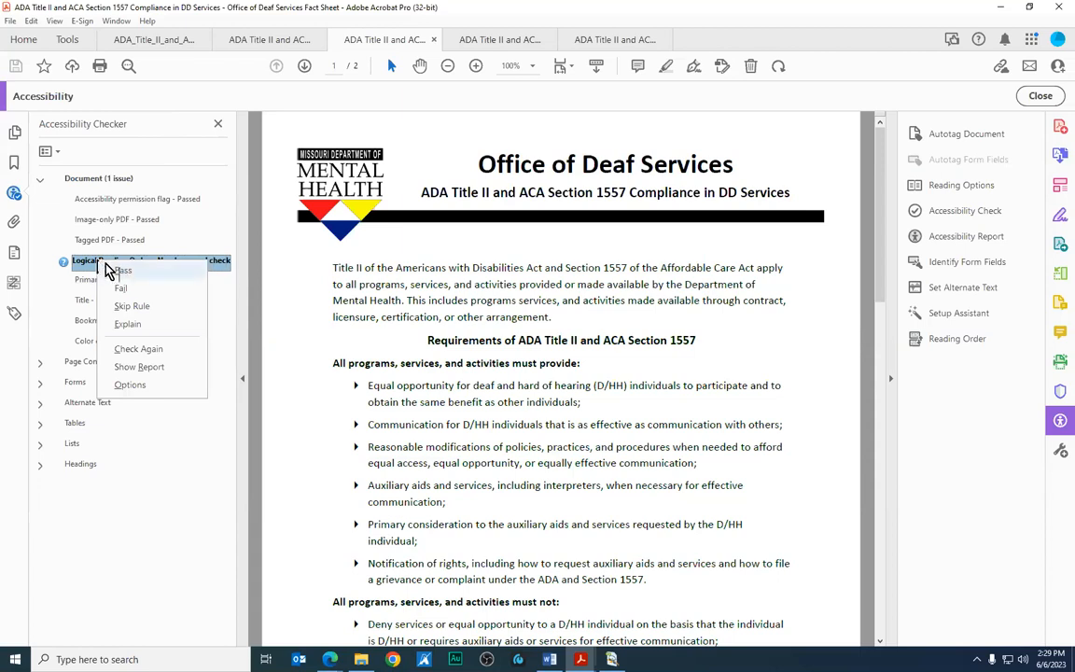
{"action": "left_click", "coordinate": [118, 271]}
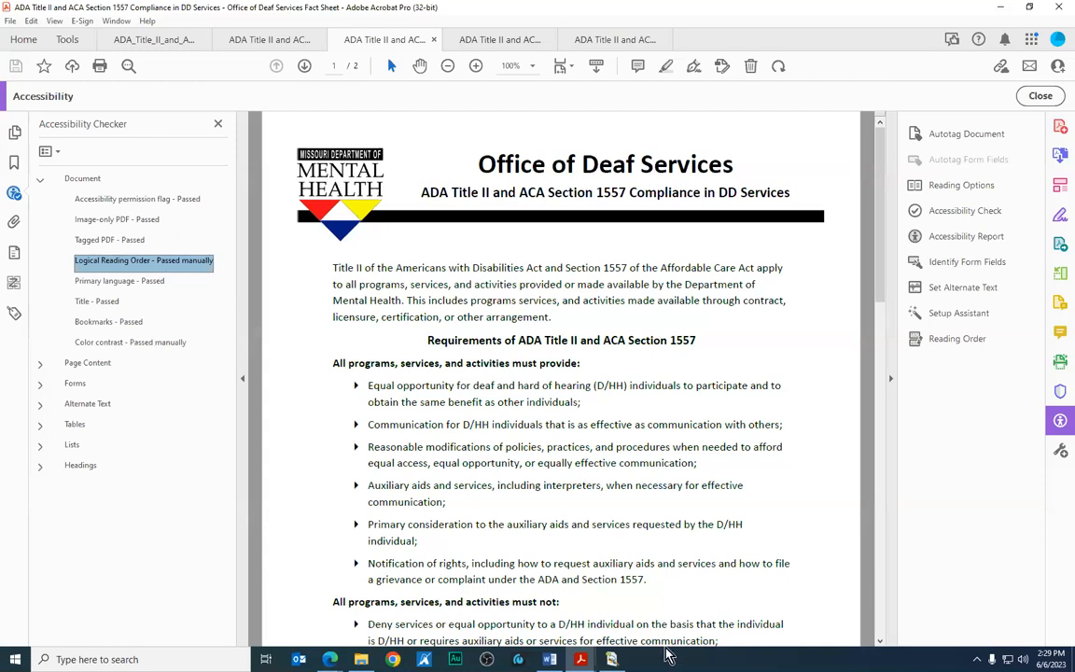
Switch to PAC 2021, check ADA_Title_II_and_ACA_Section_1557_Compliance_in_DD_Services-Oct_2019(2) and display its WCAG results
{"action": "mouse_move", "coordinate": [614, 662]}
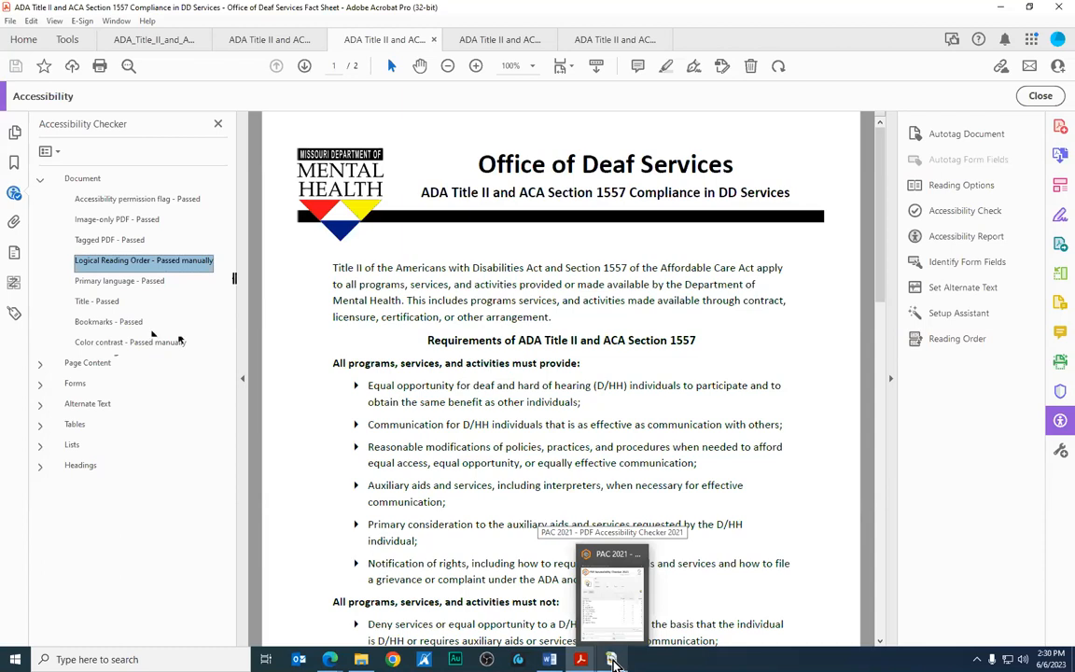
{"action": "left_click", "coordinate": [614, 661]}
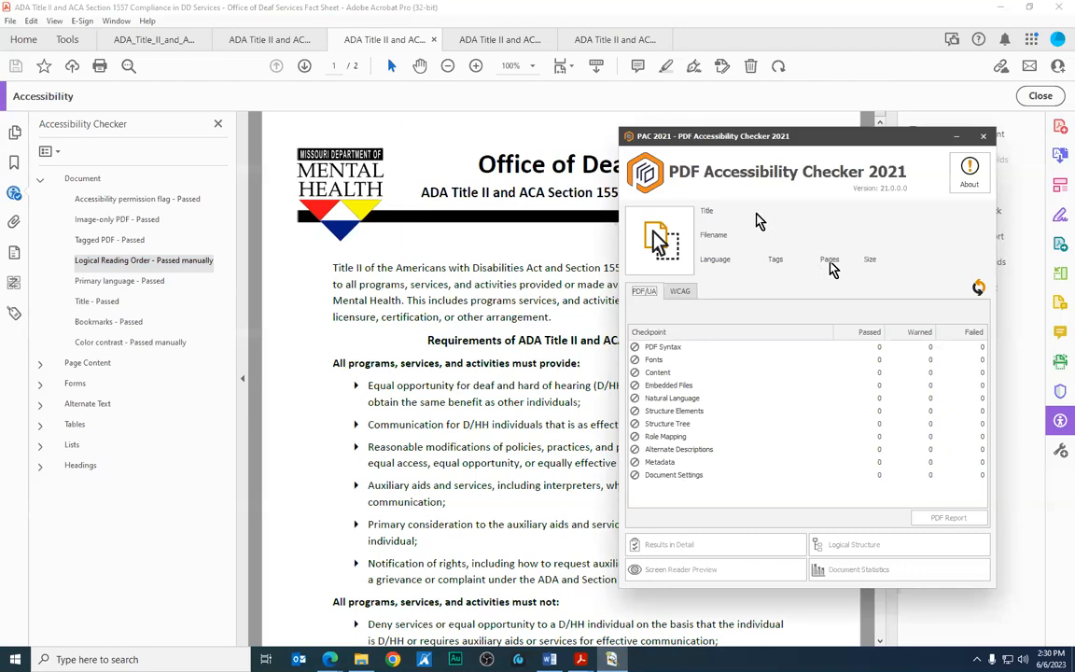
{"action": "left_click", "coordinate": [656, 241]}
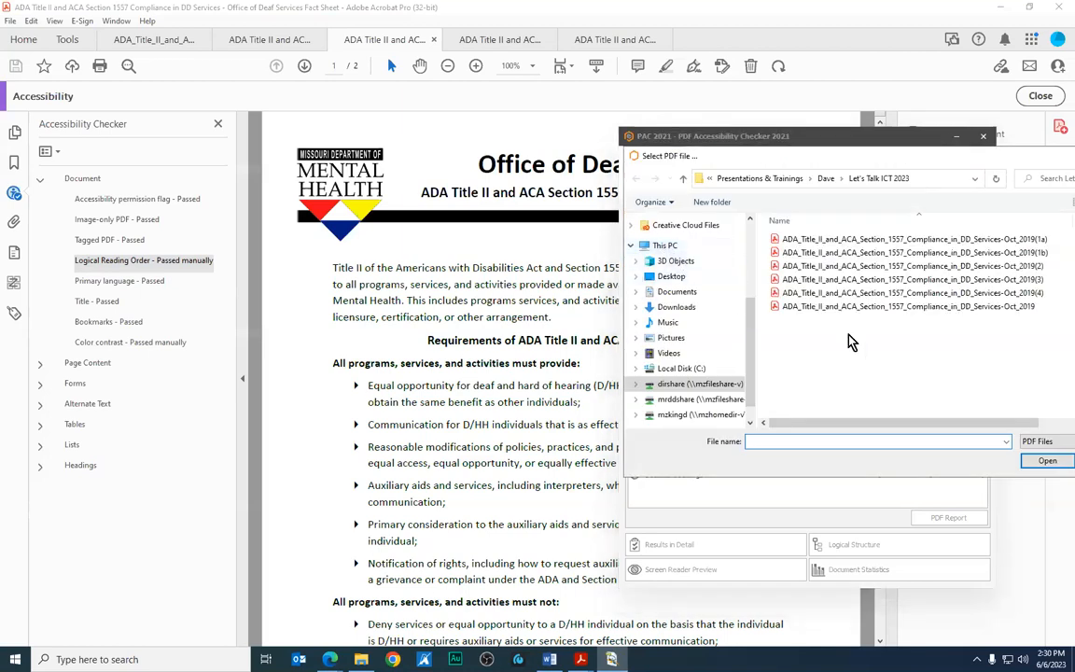
{"action": "left_click", "coordinate": [851, 272]}
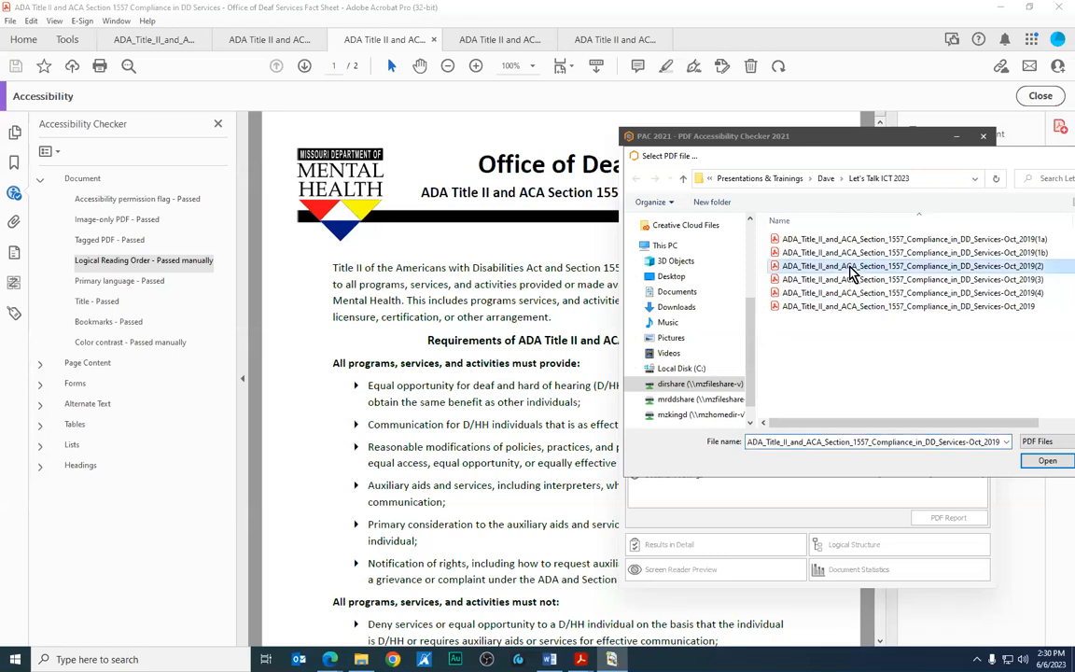
{"action": "left_click", "coordinate": [1046, 463]}
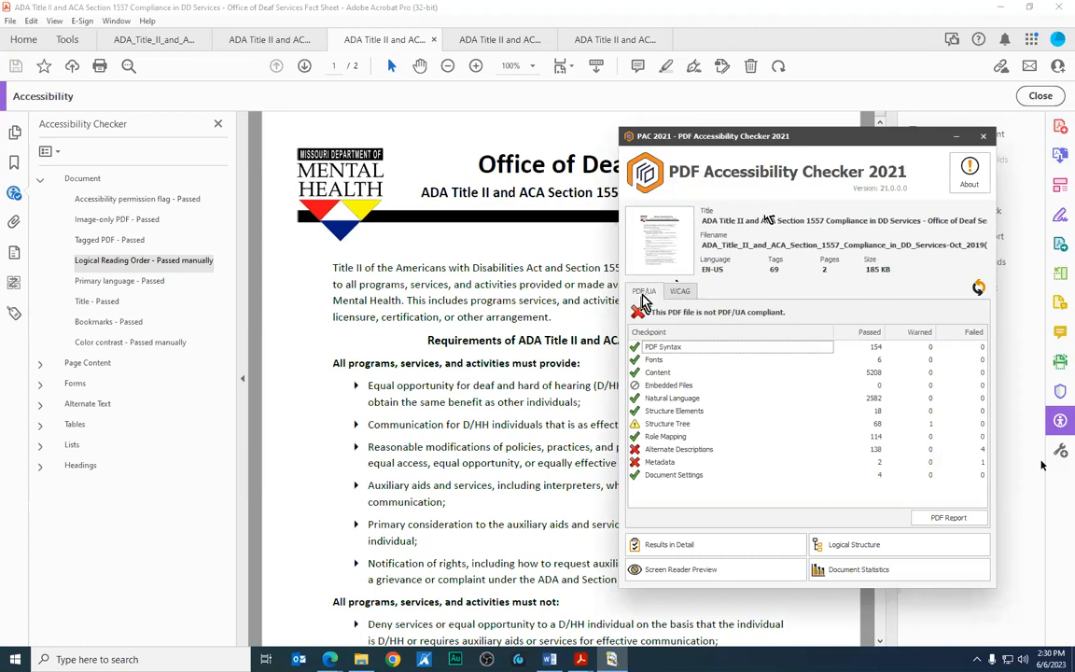
{"action": "left_click", "coordinate": [684, 295]}
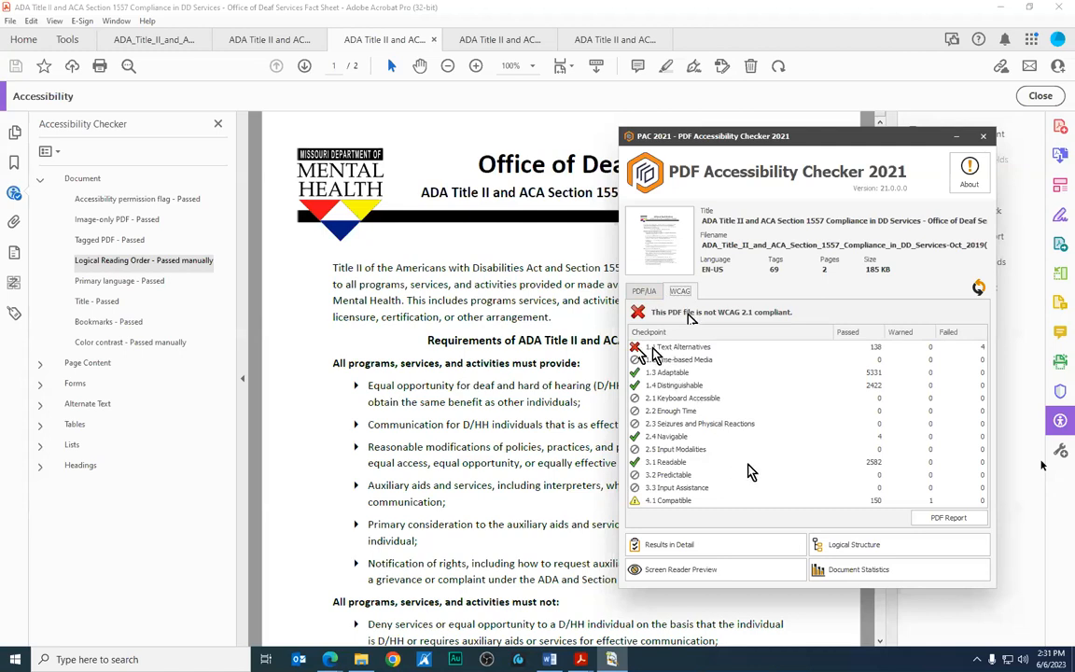
Open the detailed PAC report and expand the WCAG results down to Alternative description for annotations under 1.1.1 Non-text Content
{"action": "left_click", "coordinate": [644, 292]}
{"action": "left_click", "coordinate": [684, 546]}
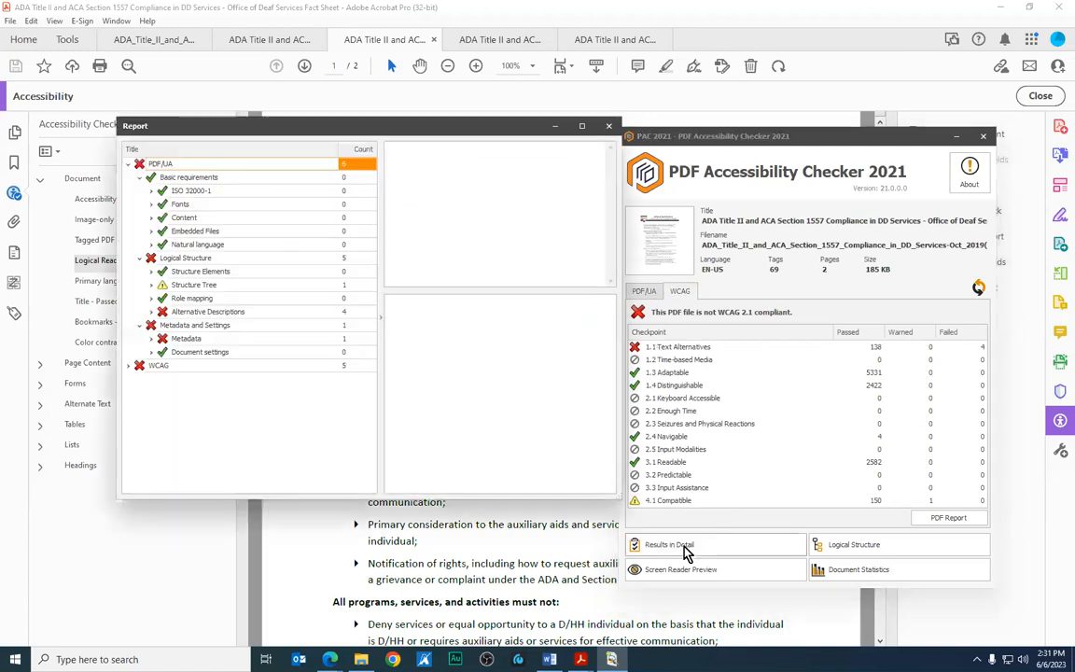
{"action": "left_click", "coordinate": [129, 165]}
{"action": "left_click", "coordinate": [129, 178]}
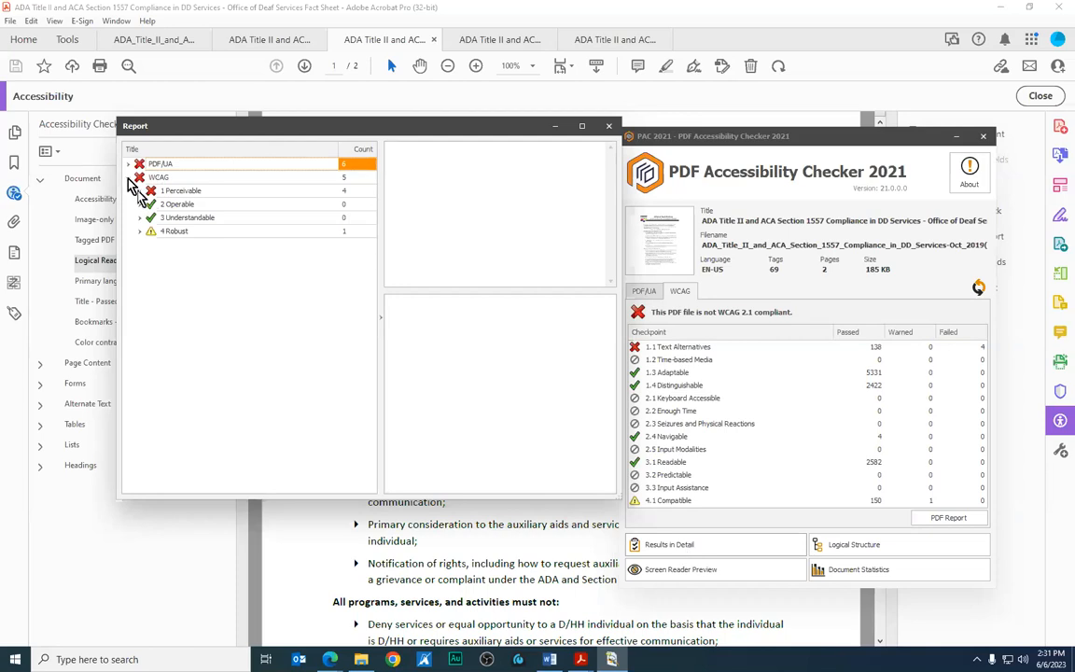
{"action": "left_click", "coordinate": [139, 191]}
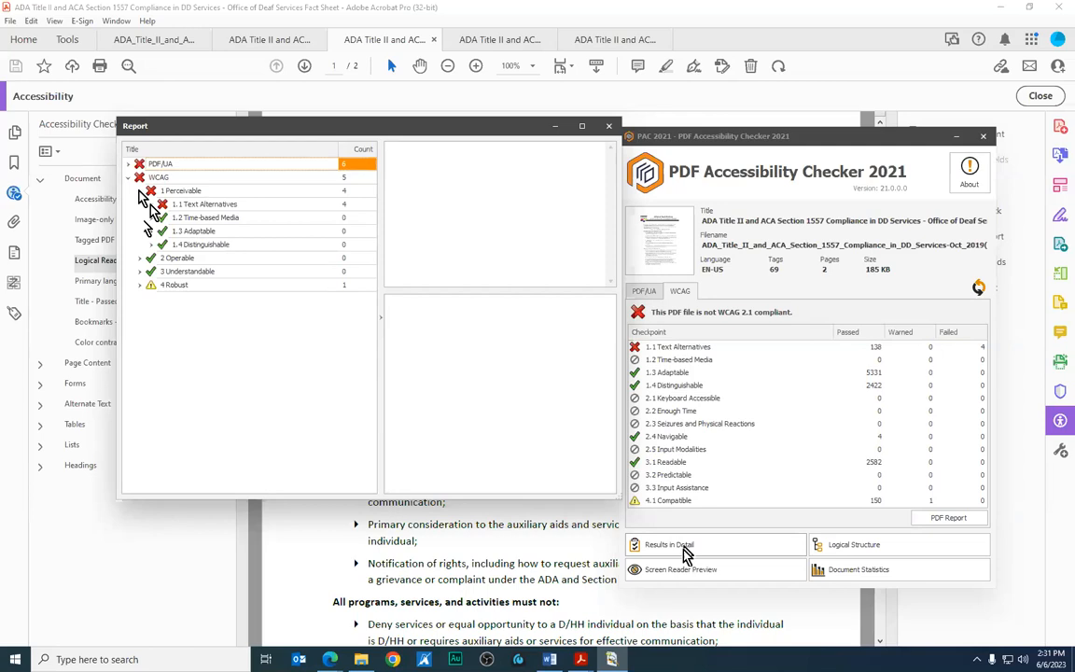
{"action": "left_click", "coordinate": [151, 204]}
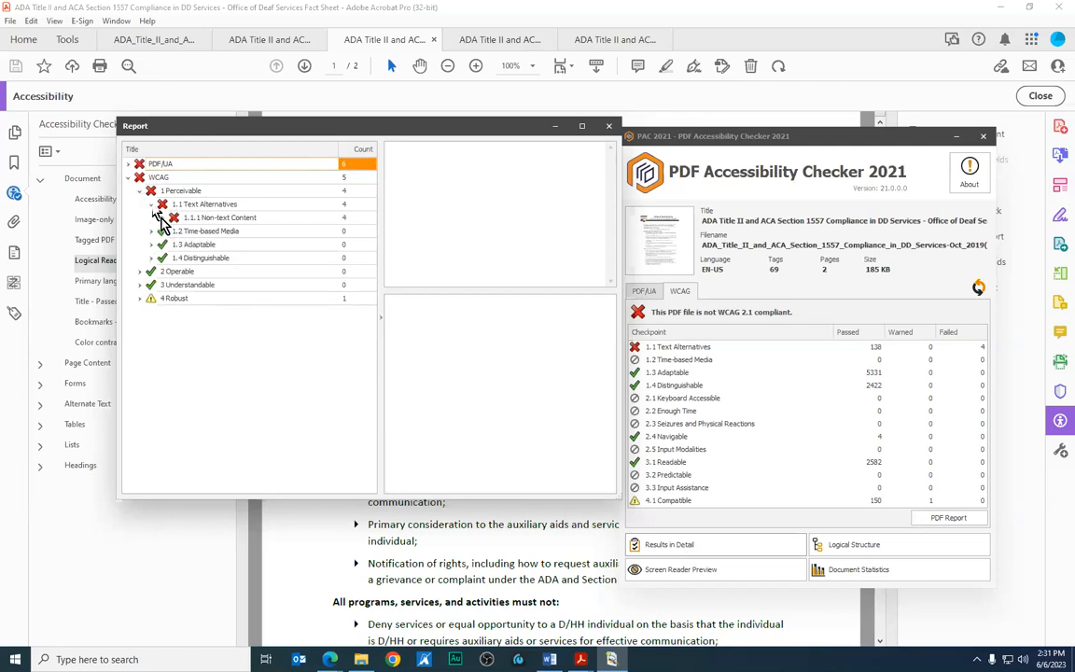
{"action": "left_click", "coordinate": [163, 219]}
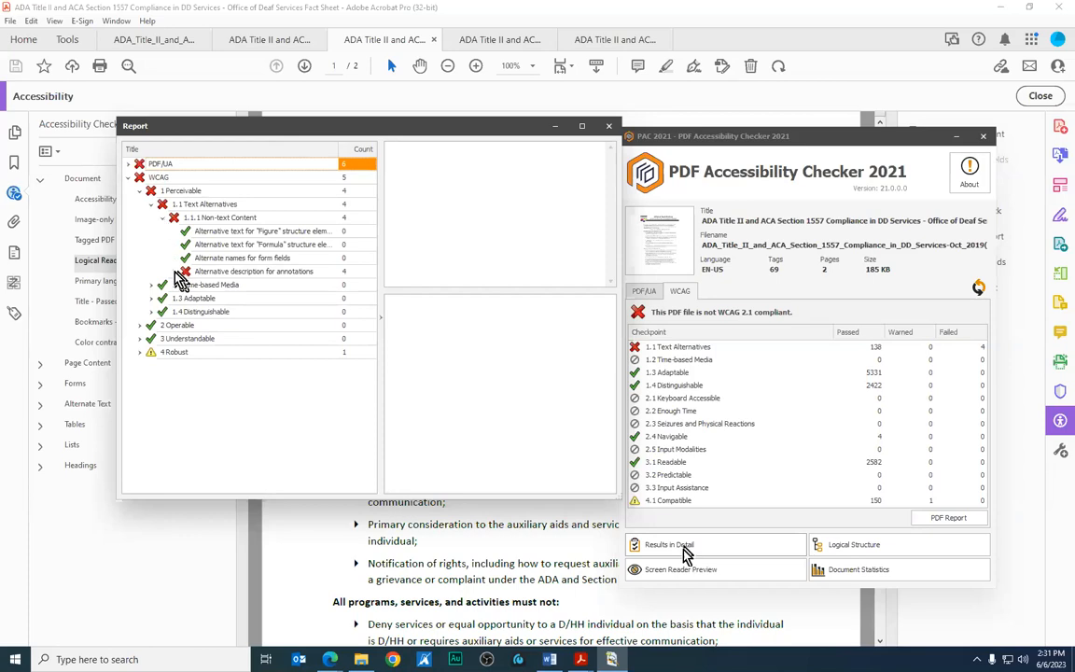
{"action": "left_click", "coordinate": [174, 271]}
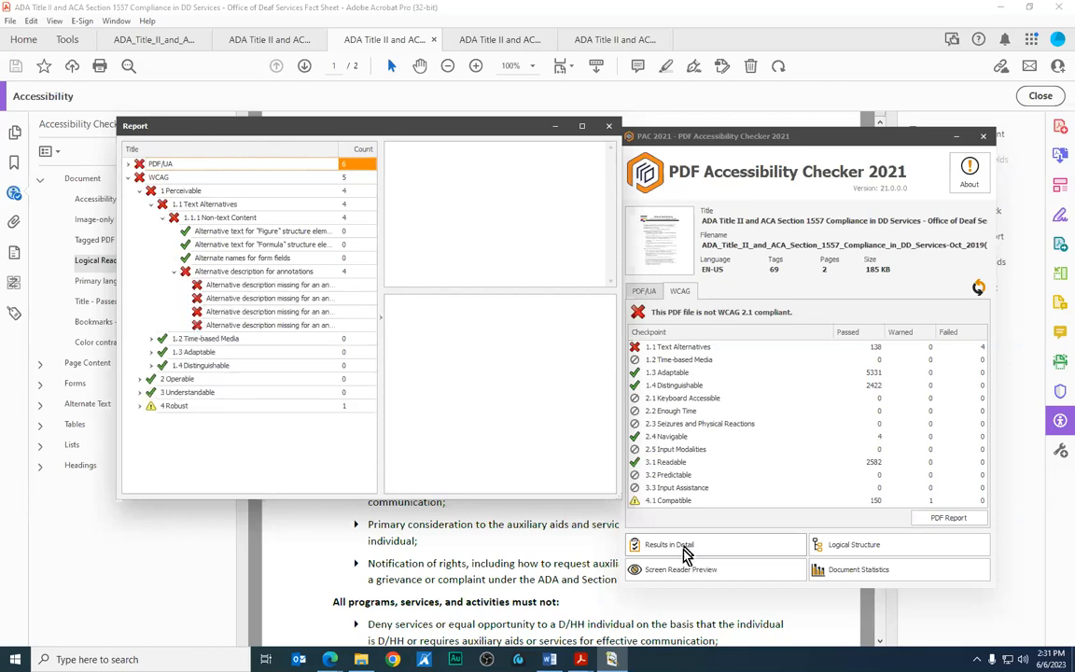
Examine each missing annotation description error to locate the affected element, ending on the first one
{"action": "left_click", "coordinate": [250, 285]}
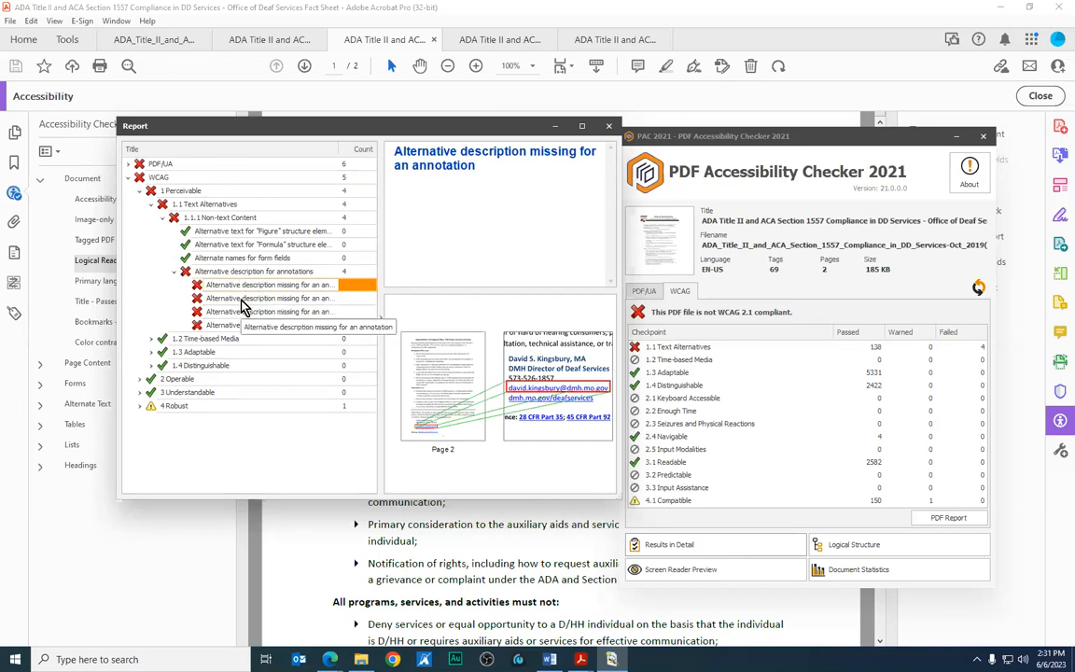
{"action": "left_click", "coordinate": [240, 299]}
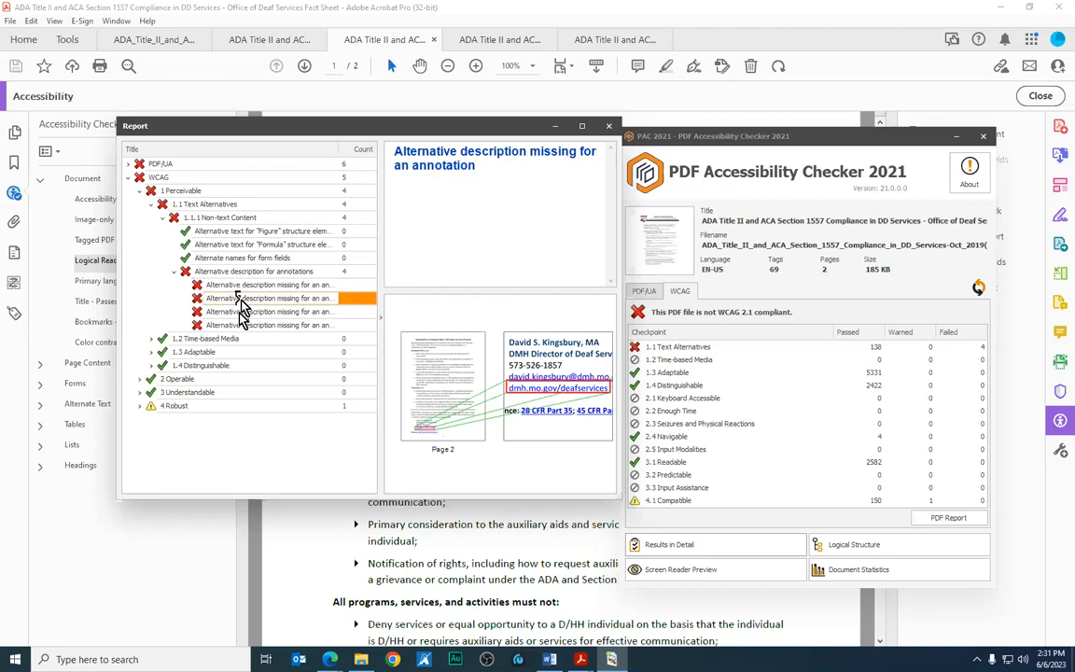
{"action": "left_click", "coordinate": [240, 312]}
{"action": "left_click", "coordinate": [240, 325]}
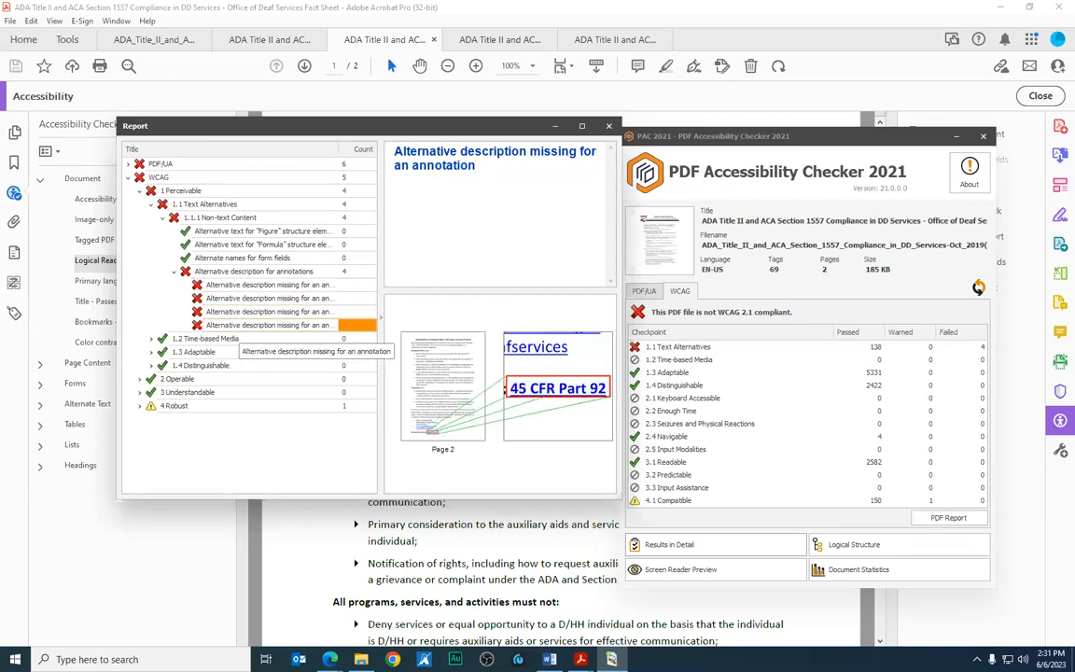
{"action": "left_click", "coordinate": [240, 286]}
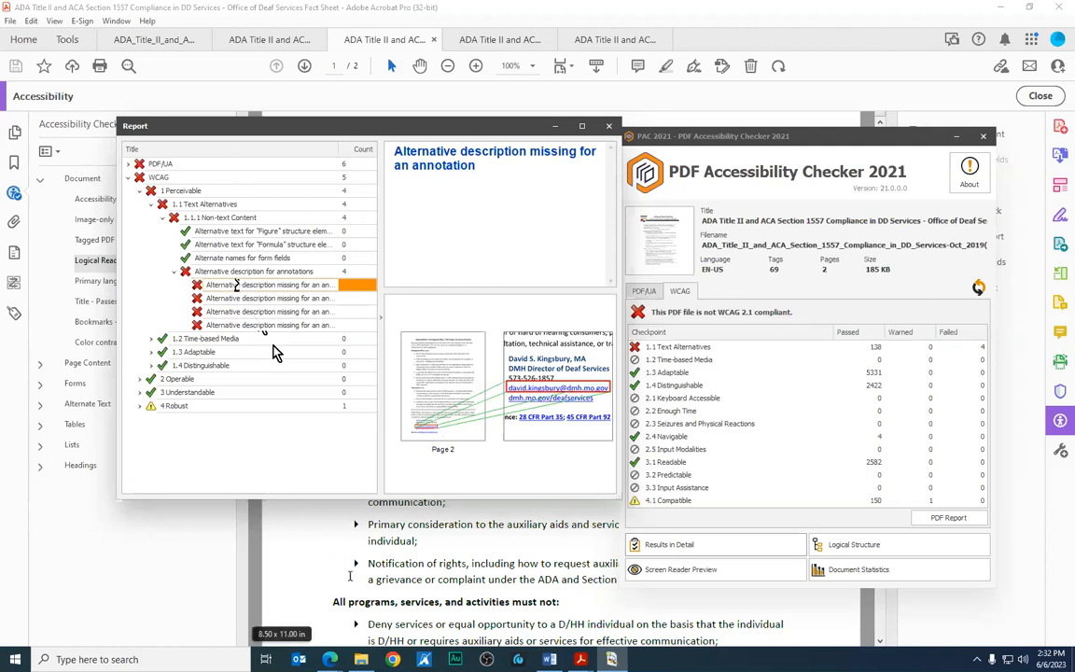
Switch to Acrobat, select the e-mail link text near the end of page 2 and find its tag from the selection
{"action": "left_click", "coordinate": [310, 511]}
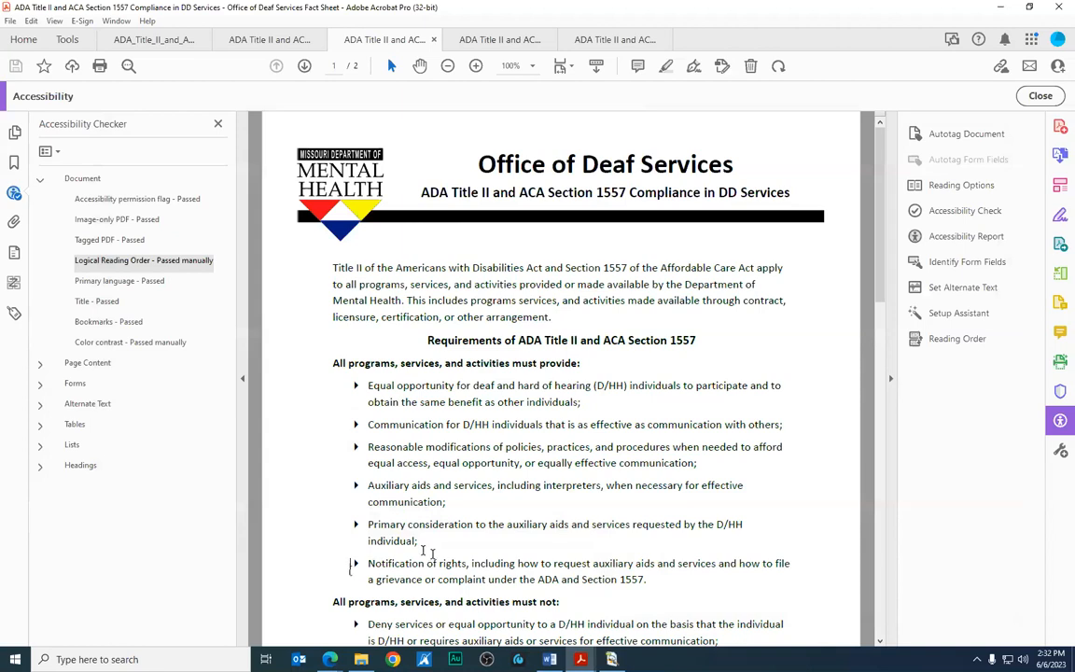
{"action": "scroll", "coordinate": [423, 551], "scroll_direction": "down", "scroll_amount": 4}
{"action": "scroll", "coordinate": [423, 551], "scroll_direction": "down", "scroll_amount": 5}
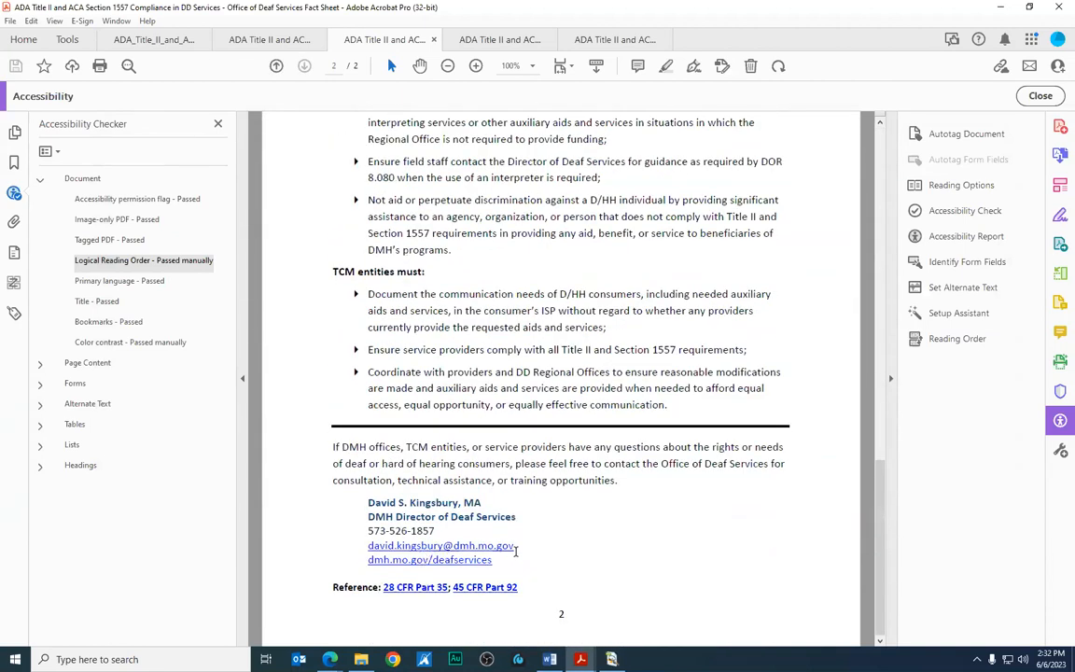
{"action": "left_click_drag", "start_coordinate": [513, 551], "coordinate": [368, 547]}
{"action": "left_click_drag", "start_coordinate": [514, 547], "coordinate": [366, 547]}
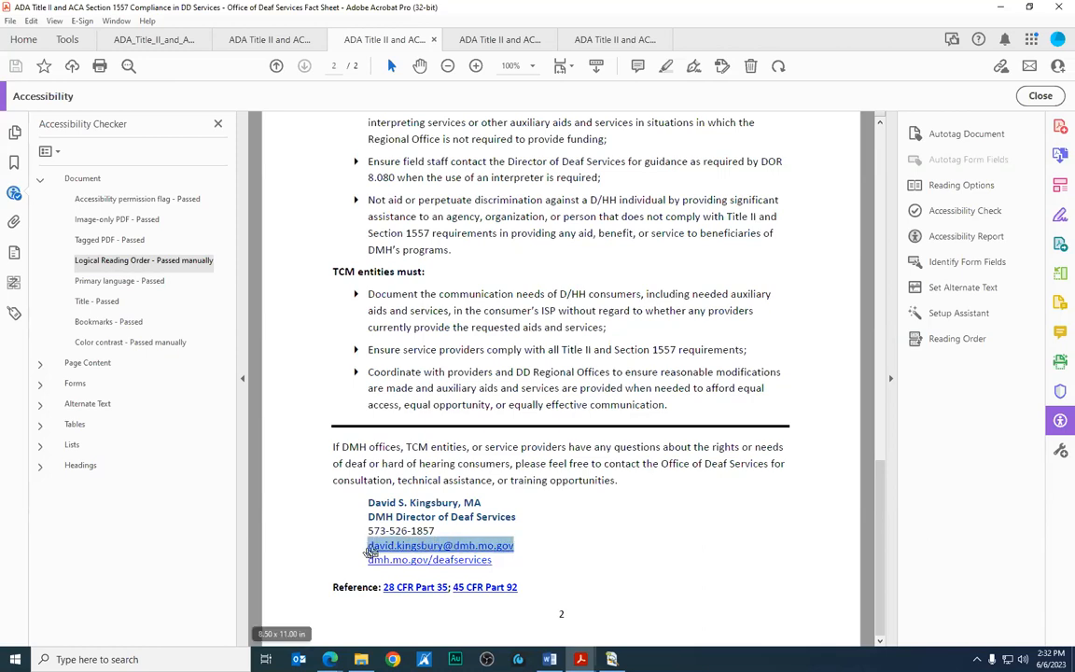
{"action": "left_click", "coordinate": [12, 316]}
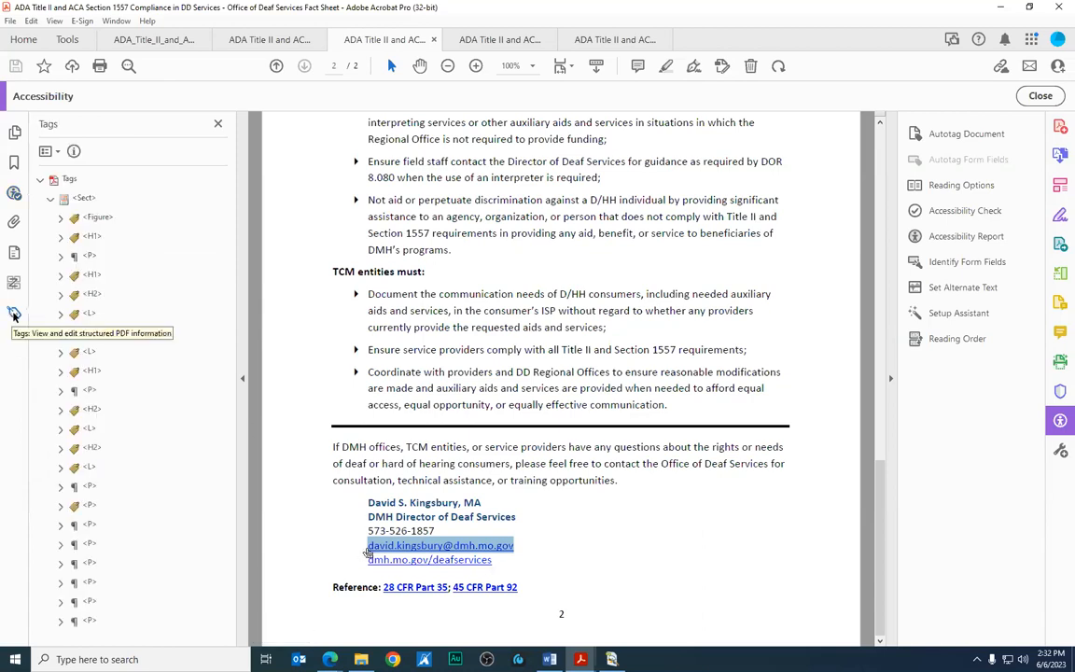
{"action": "left_click", "coordinate": [47, 152]}
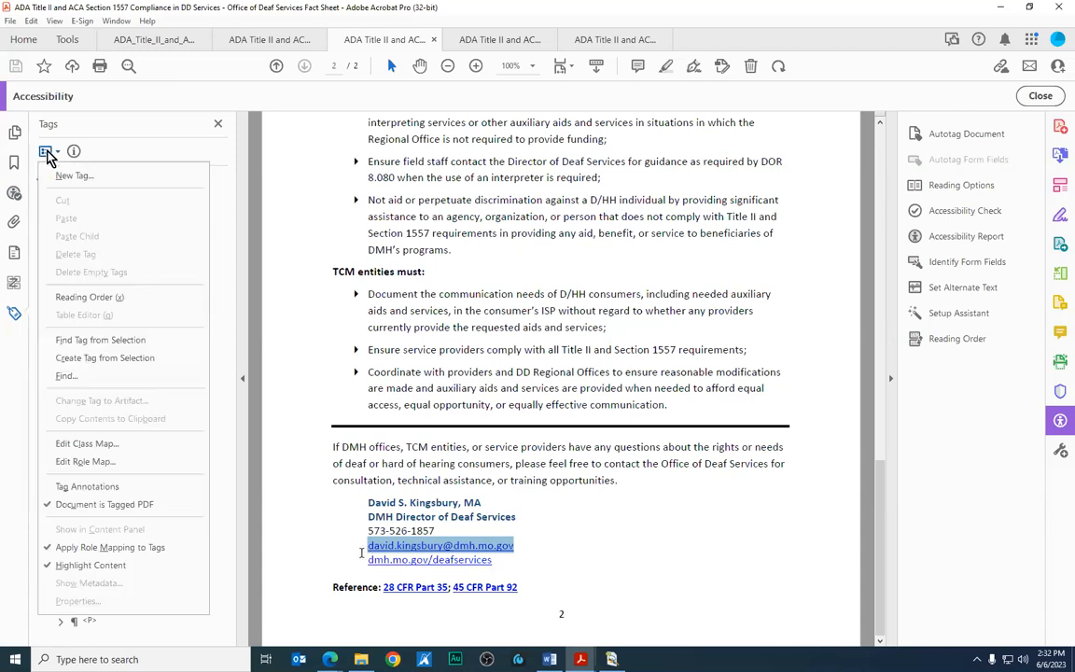
{"action": "left_click", "coordinate": [89, 340]}
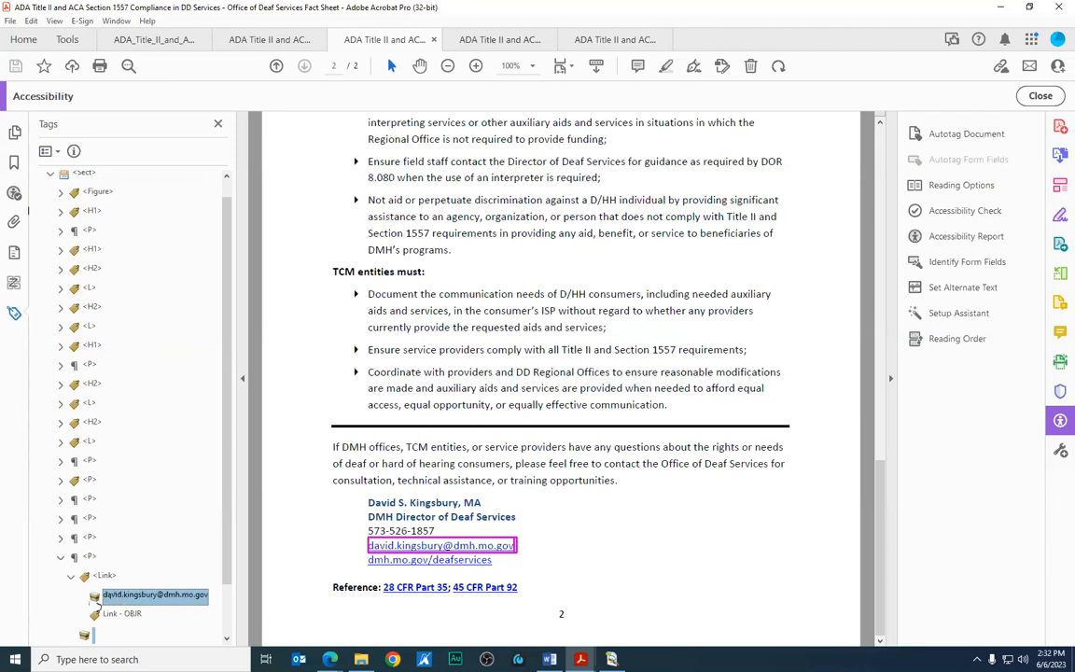
Set the alternate text of the e-mail link's content to "Email Director of Deaf Services" in its object properties
{"action": "right_click", "coordinate": [117, 597]}
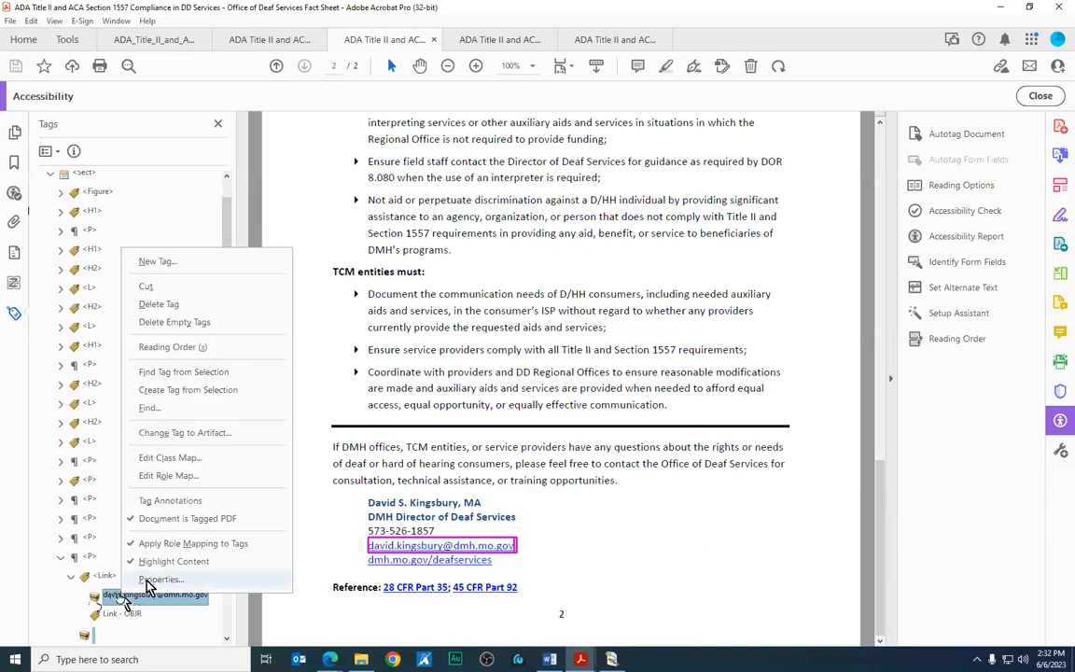
{"action": "left_click", "coordinate": [147, 579]}
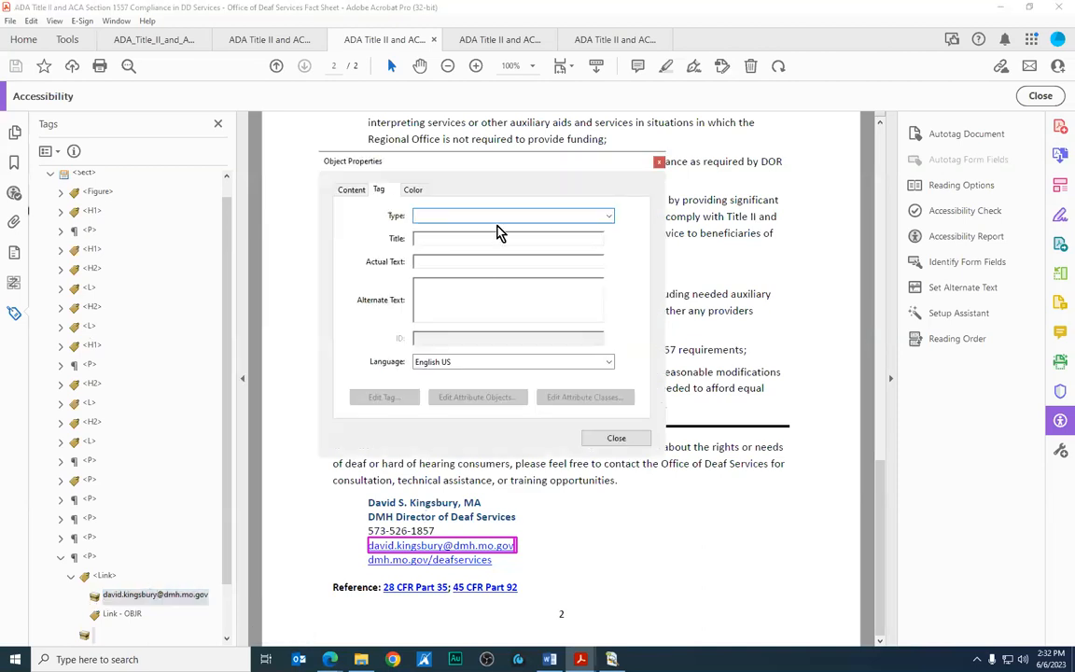
{"action": "left_click", "coordinate": [467, 296]}
{"action": "type", "text": "Email Directo"}
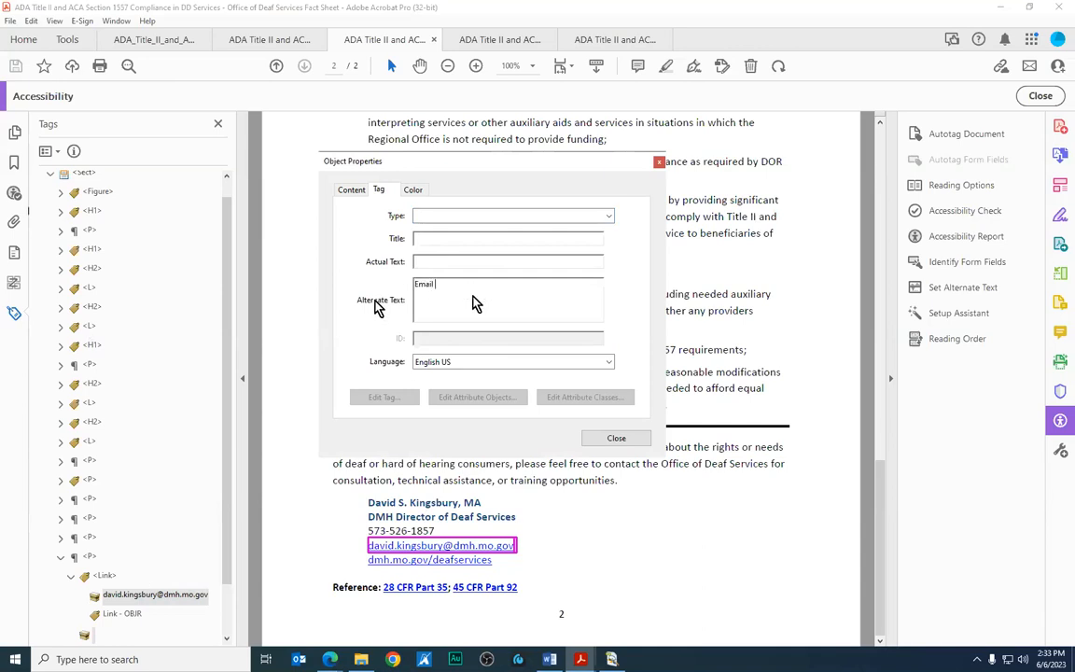
{"action": "type", "text": "r of Deaf Services"}
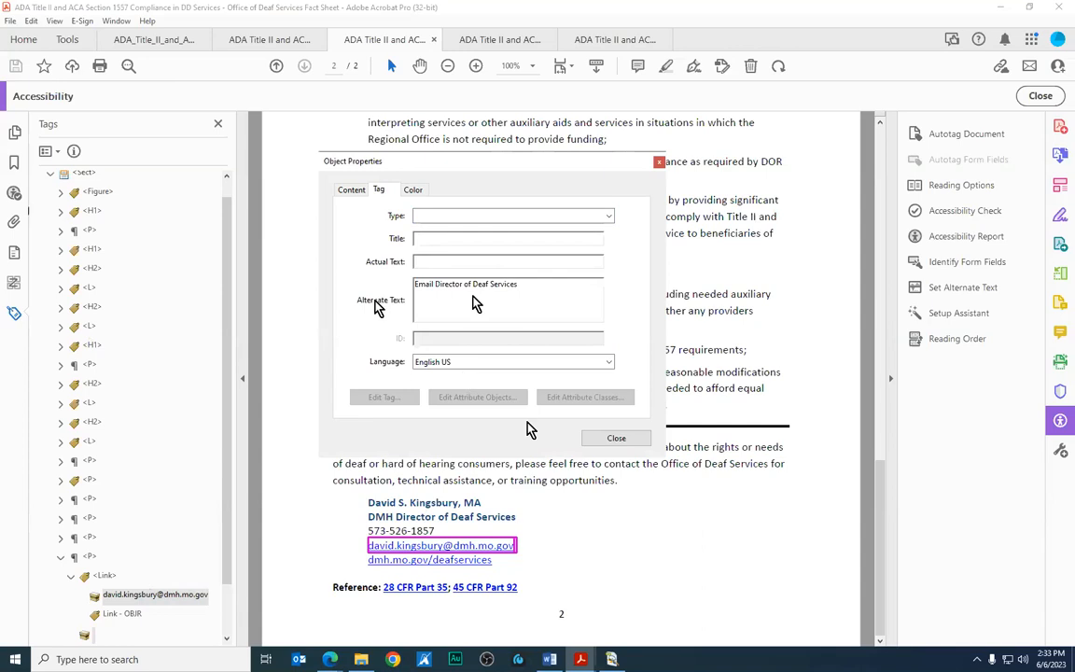
{"action": "left_click", "coordinate": [616, 440]}
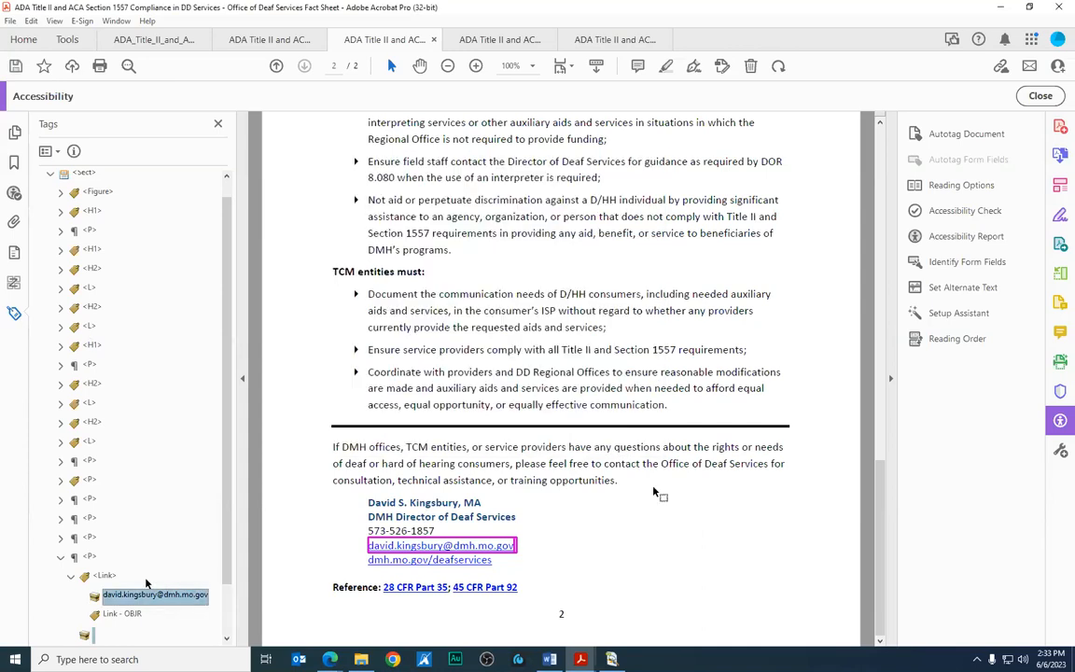
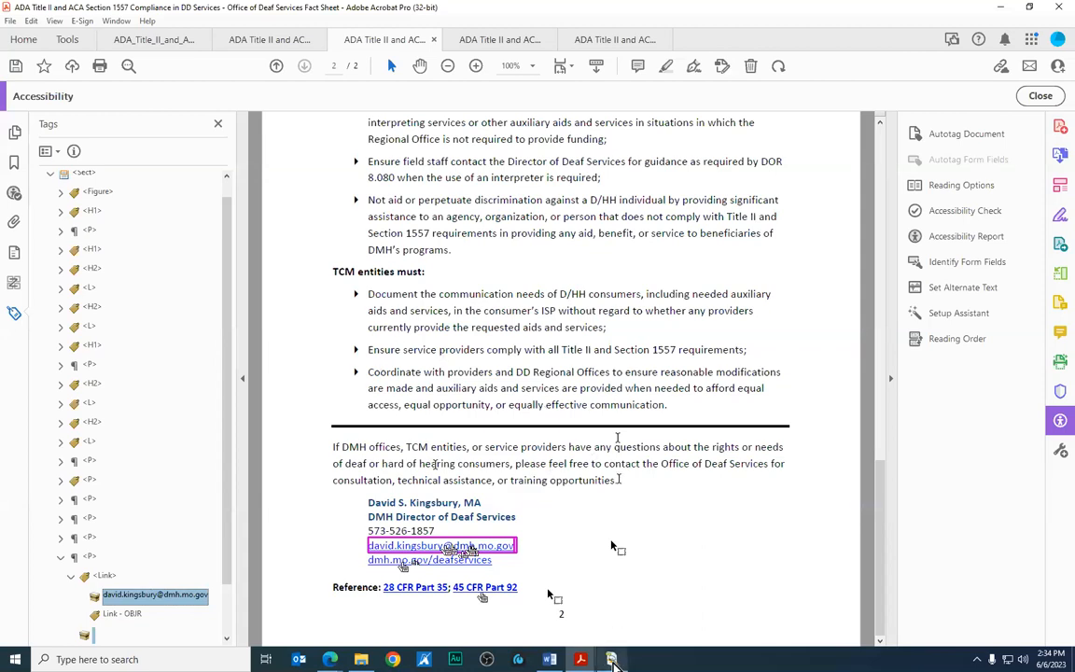
Switch back to the PAC report and examine the "Sect" structure elements warning under 4 Robust, 4.1 Compatible, 4.1.1 Parsing
{"action": "left_click", "coordinate": [613, 659]}
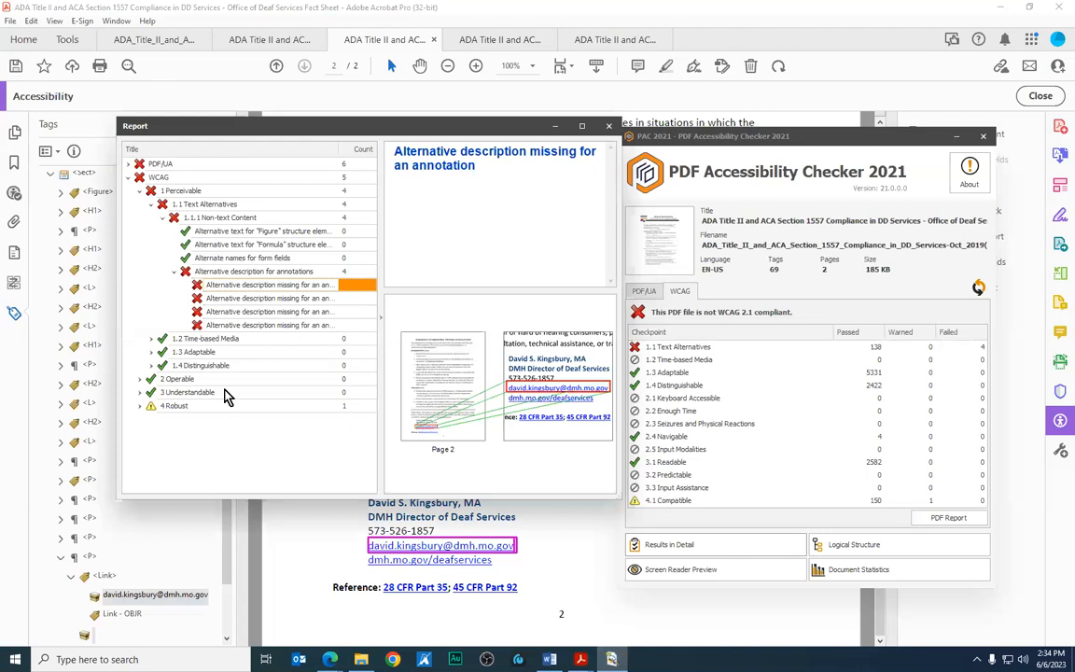
{"action": "left_click", "coordinate": [139, 407]}
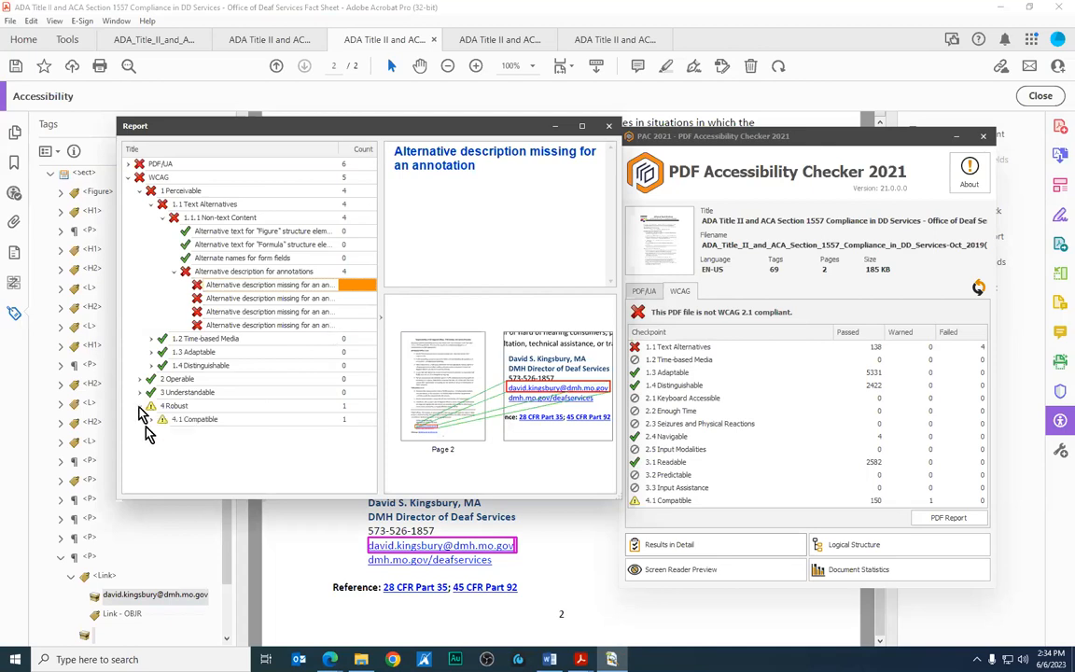
{"action": "left_click", "coordinate": [152, 420]}
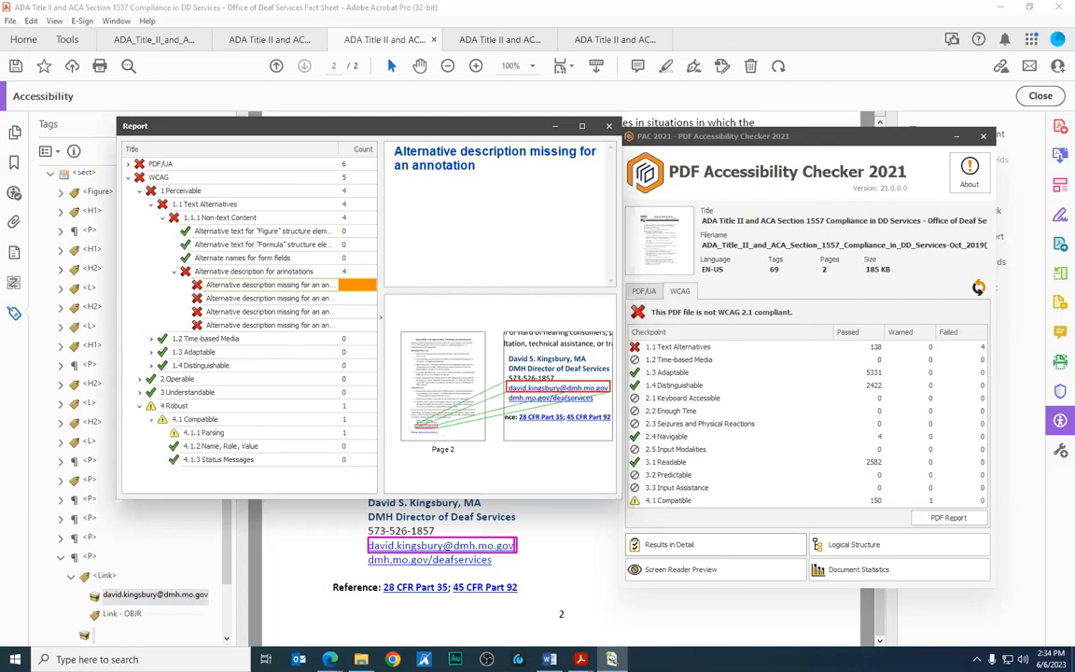
{"action": "left_click", "coordinate": [162, 433]}
{"action": "scroll", "coordinate": [201, 411], "scroll_direction": "down", "scroll_amount": 5}
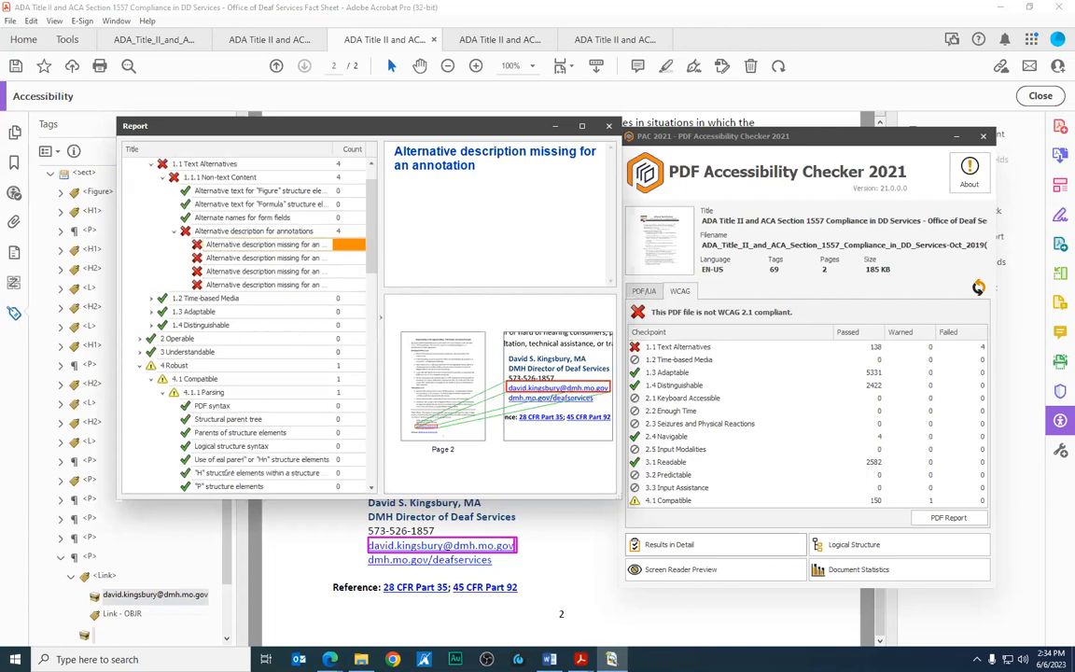
{"action": "scroll", "coordinate": [228, 461], "scroll_direction": "down", "scroll_amount": 3}
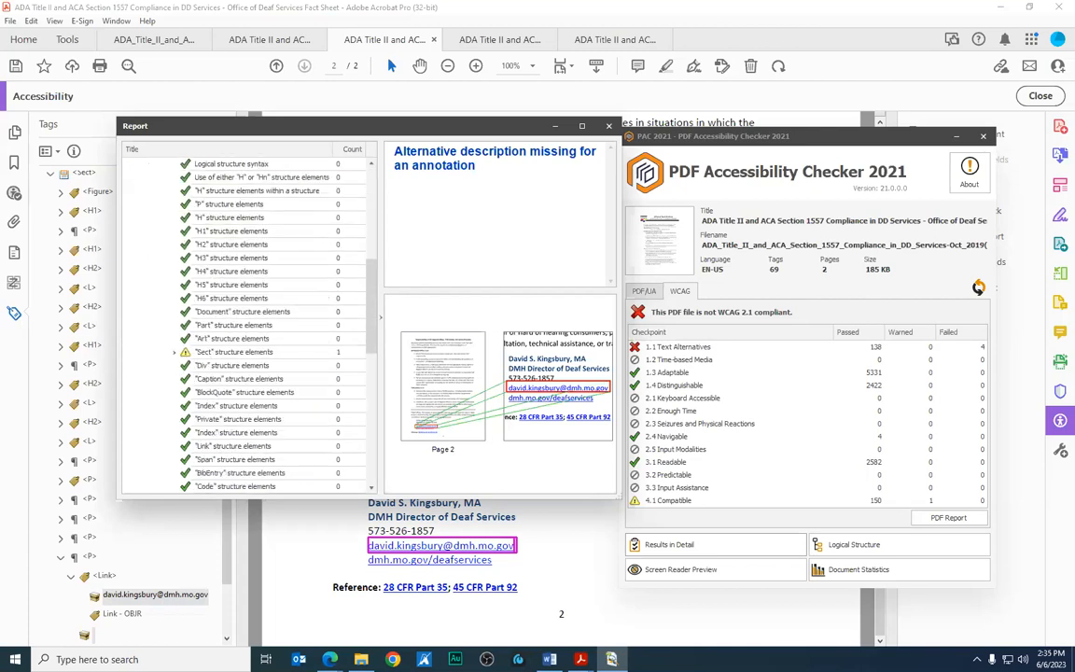
{"action": "left_click", "coordinate": [174, 354]}
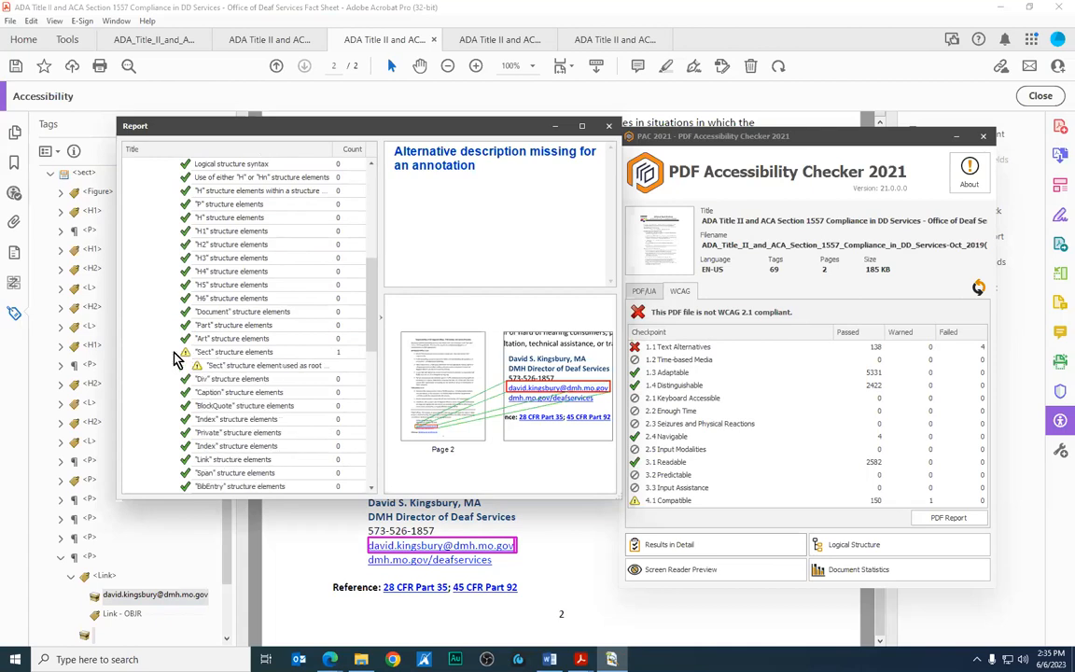
{"action": "left_click", "coordinate": [224, 365]}
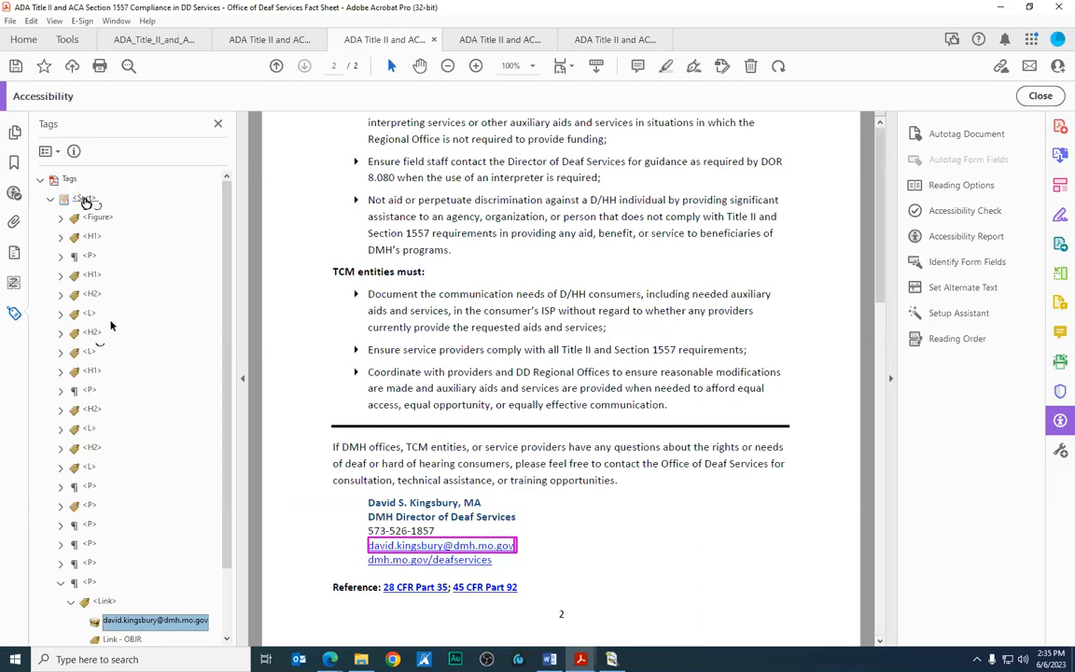
Change the type of the root "Sect" tag from Section to Document in its object properties
{"action": "left_click", "coordinate": [85, 200]}
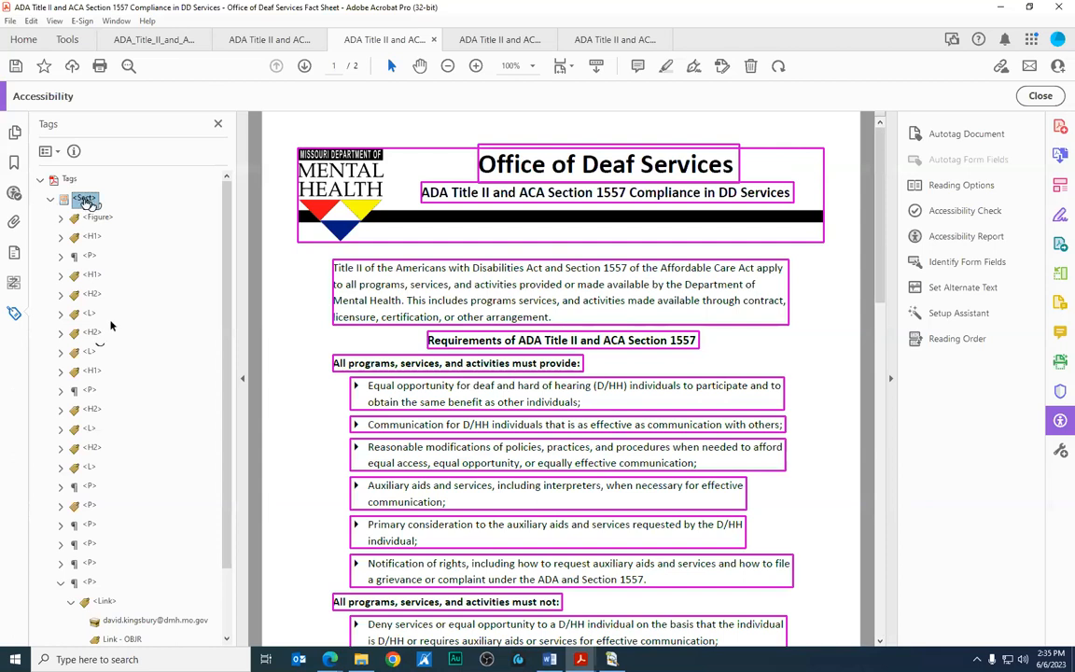
{"action": "right_click", "coordinate": [85, 204]}
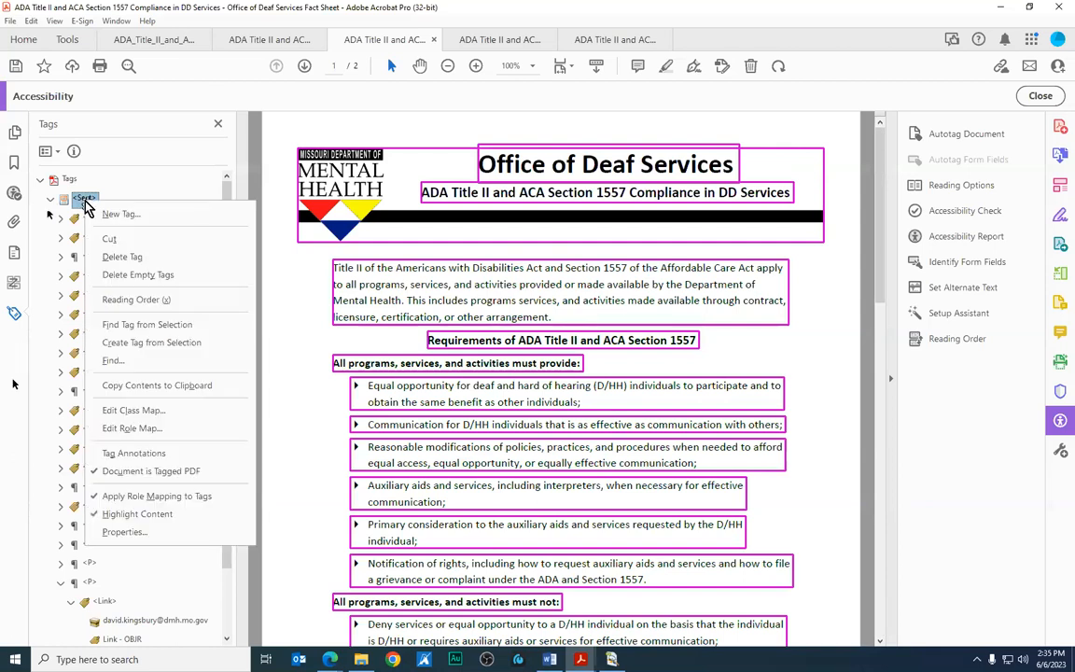
{"action": "left_click", "coordinate": [130, 532]}
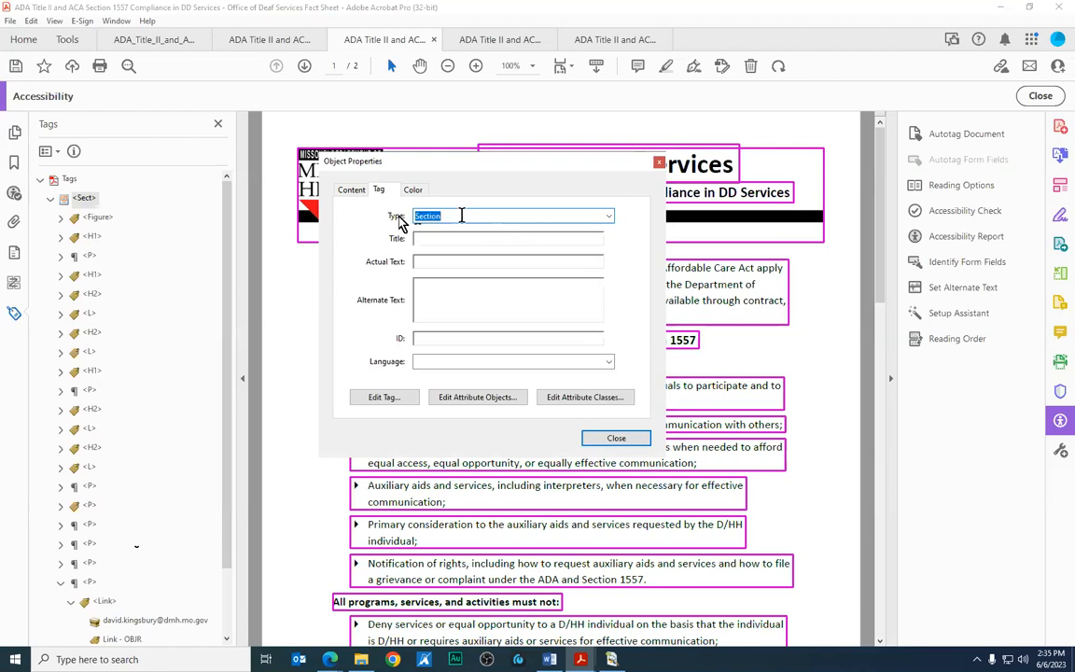
{"action": "left_click", "coordinate": [609, 218]}
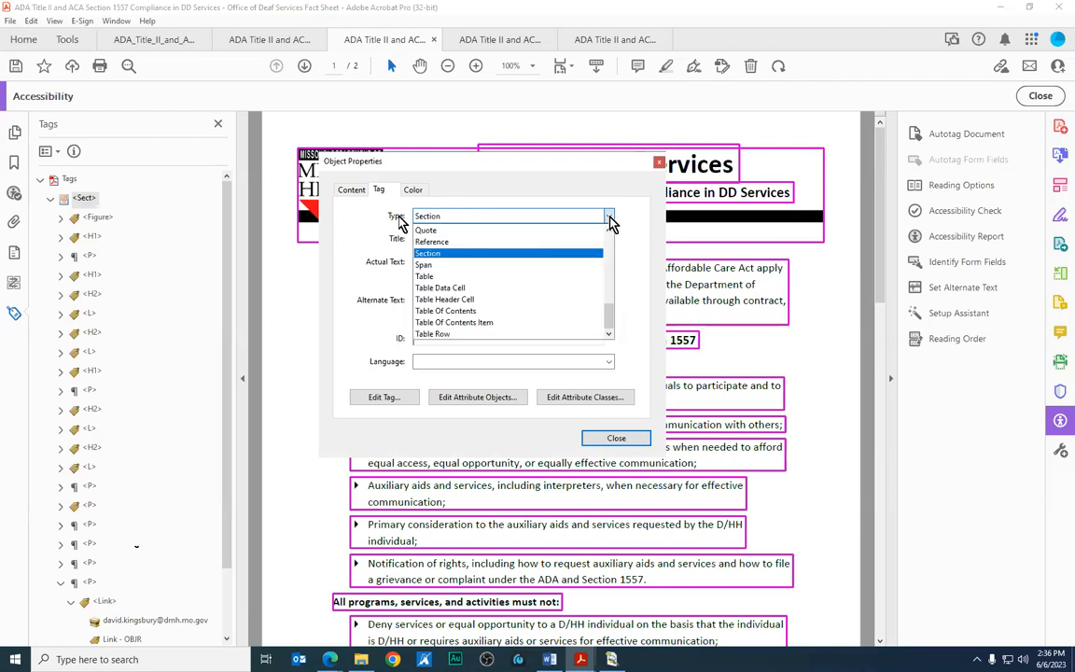
{"action": "scroll", "coordinate": [576, 269], "scroll_direction": "up", "scroll_amount": 5}
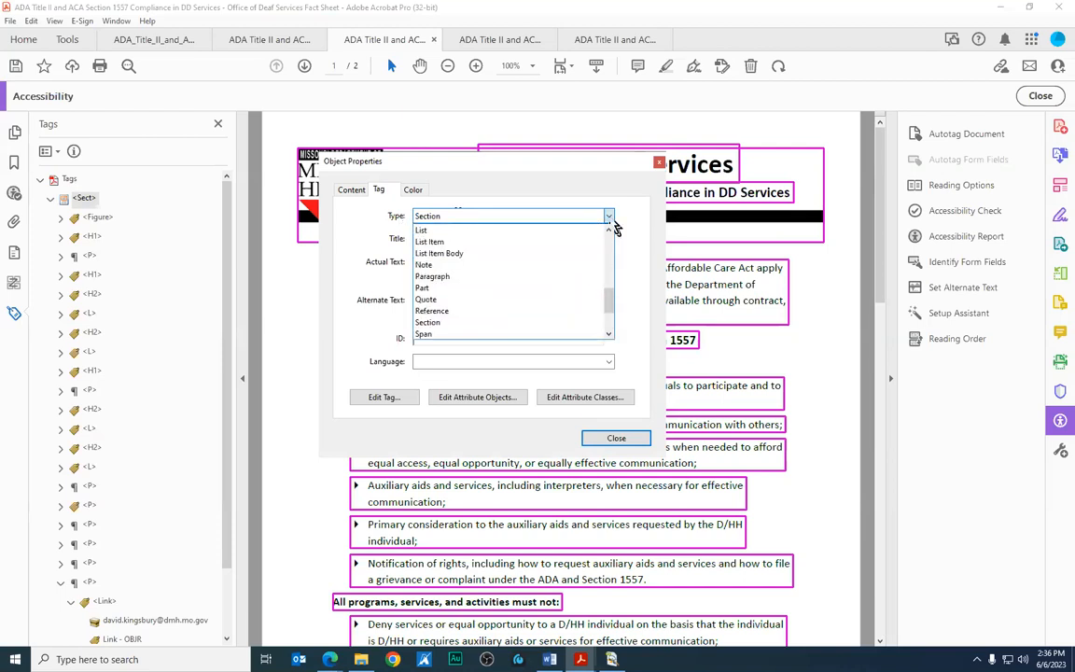
{"action": "scroll", "coordinate": [569, 280], "scroll_direction": "up", "scroll_amount": 3}
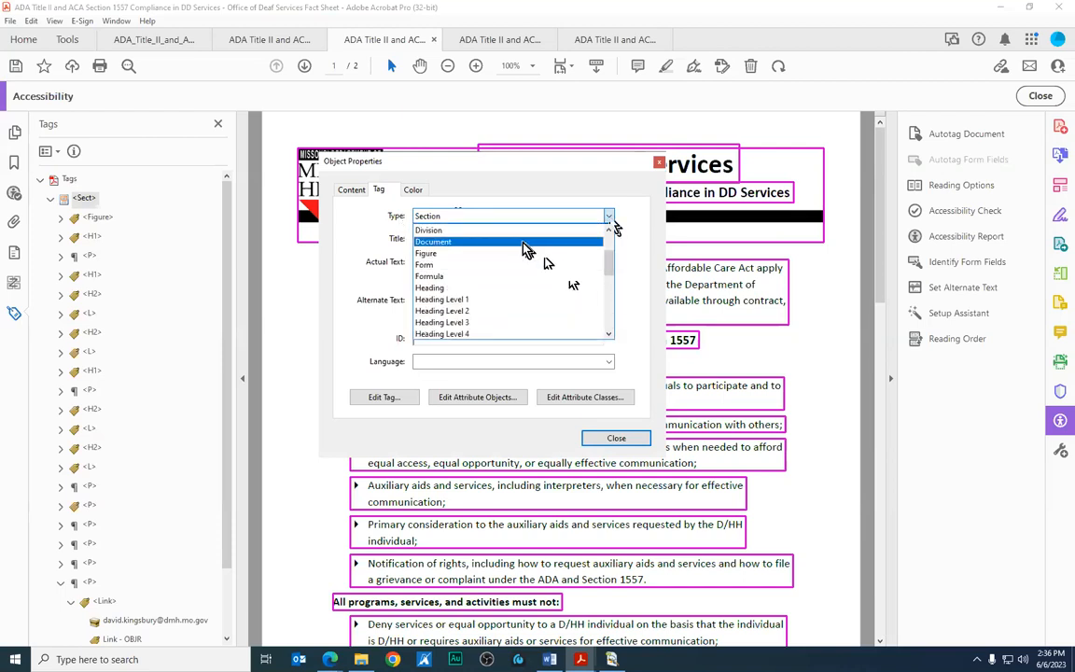
{"action": "left_click", "coordinate": [466, 241]}
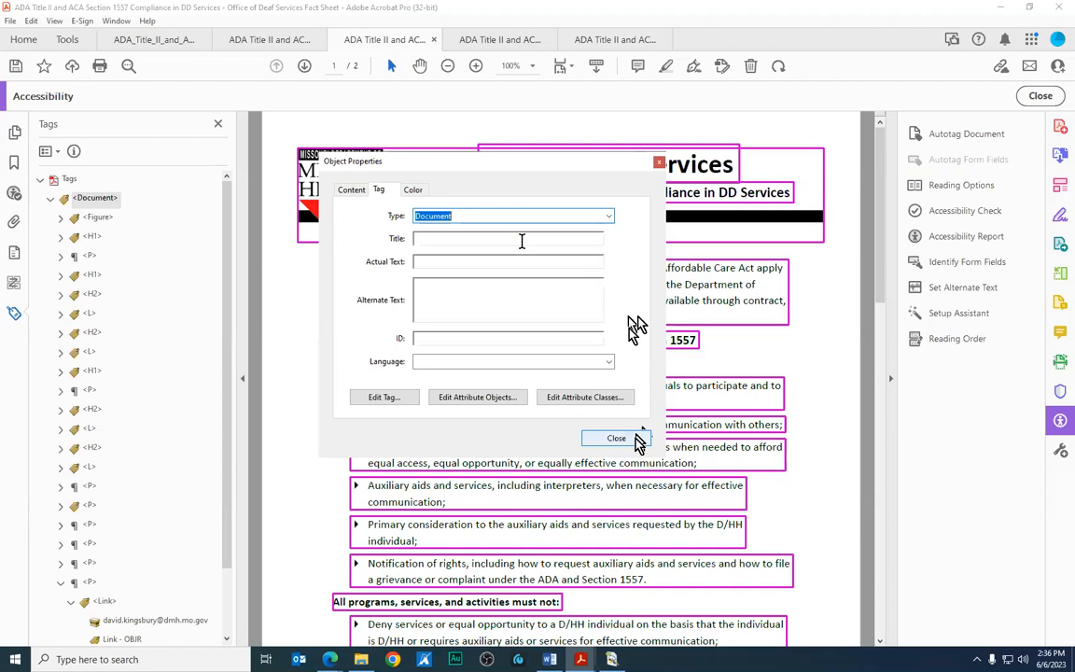
{"action": "left_click", "coordinate": [618, 439]}
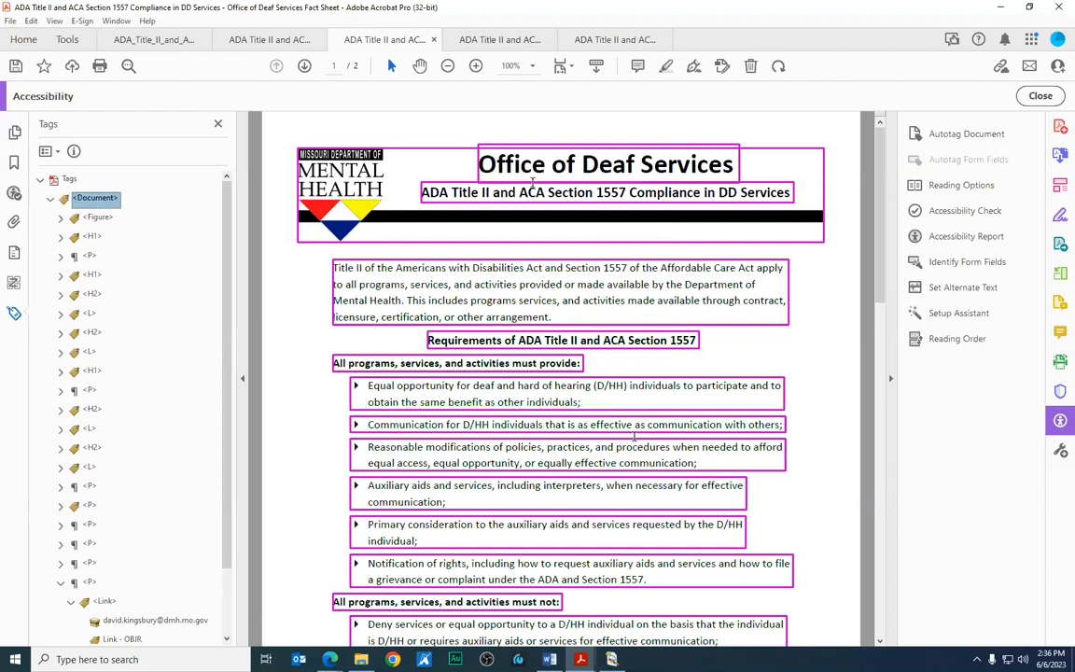
Bring up the fourth open document, switch to PAC 2021 and check the file ADA_Title_II_and_ACA_Section_1557_Compliance_in_DD_Services-Oct_2019(3) there
{"action": "left_click", "coordinate": [501, 42]}
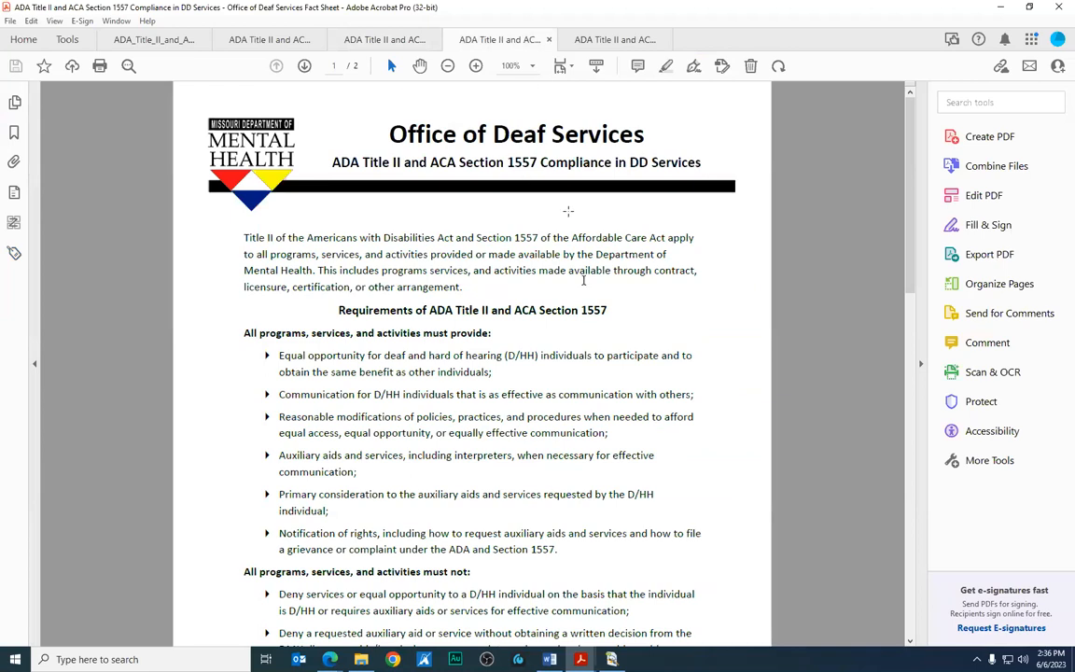
{"action": "left_click", "coordinate": [611, 659]}
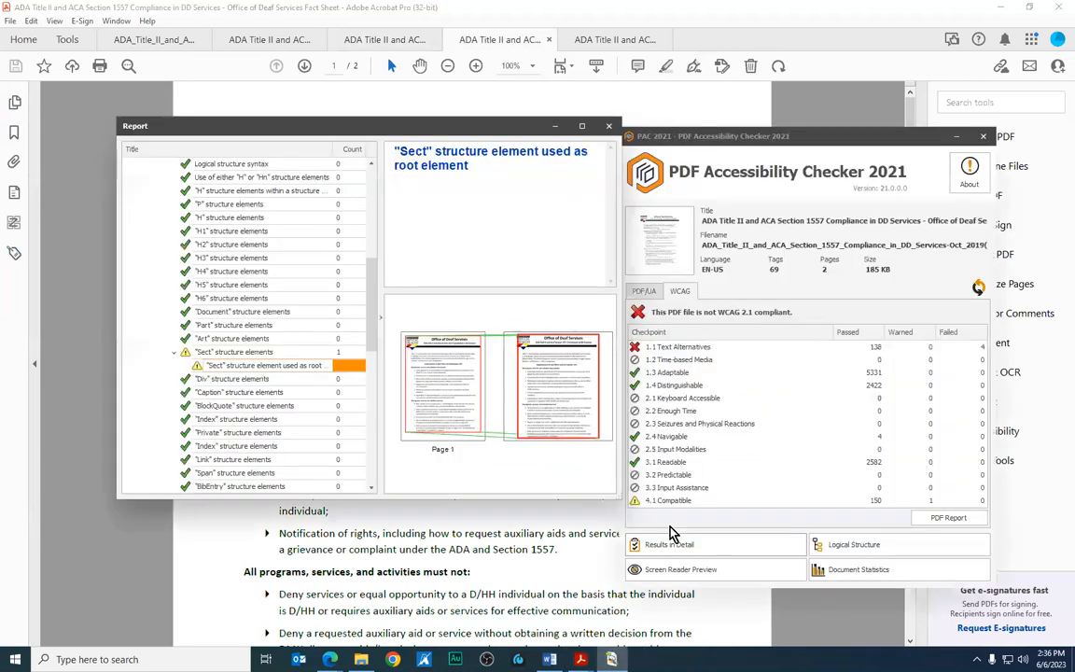
{"action": "left_click", "coordinate": [614, 126]}
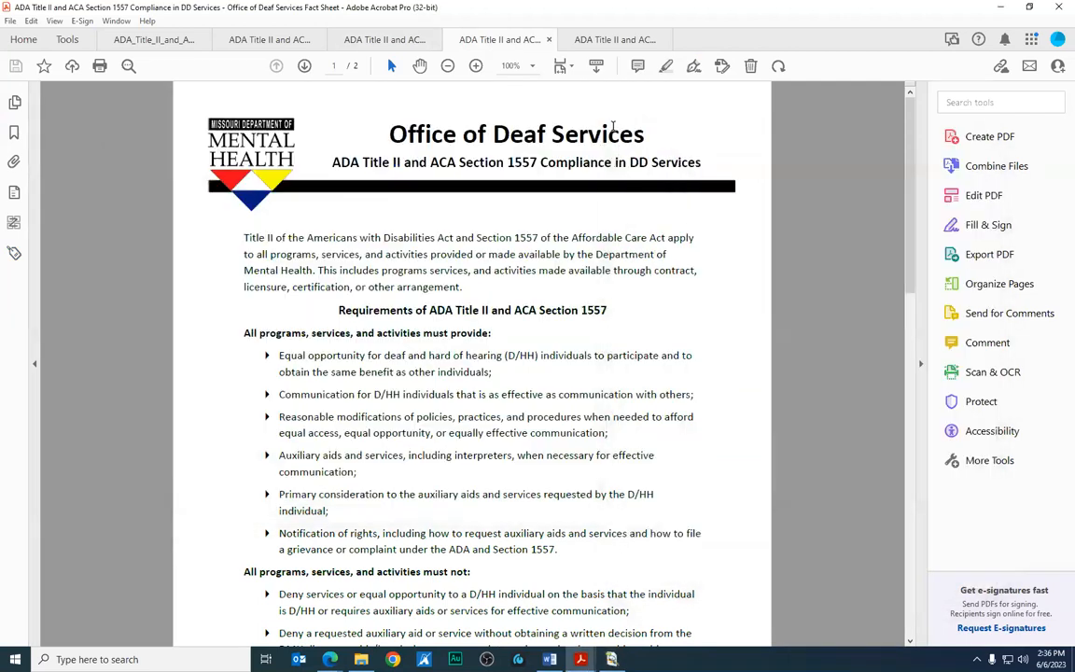
{"action": "left_click", "coordinate": [616, 658]}
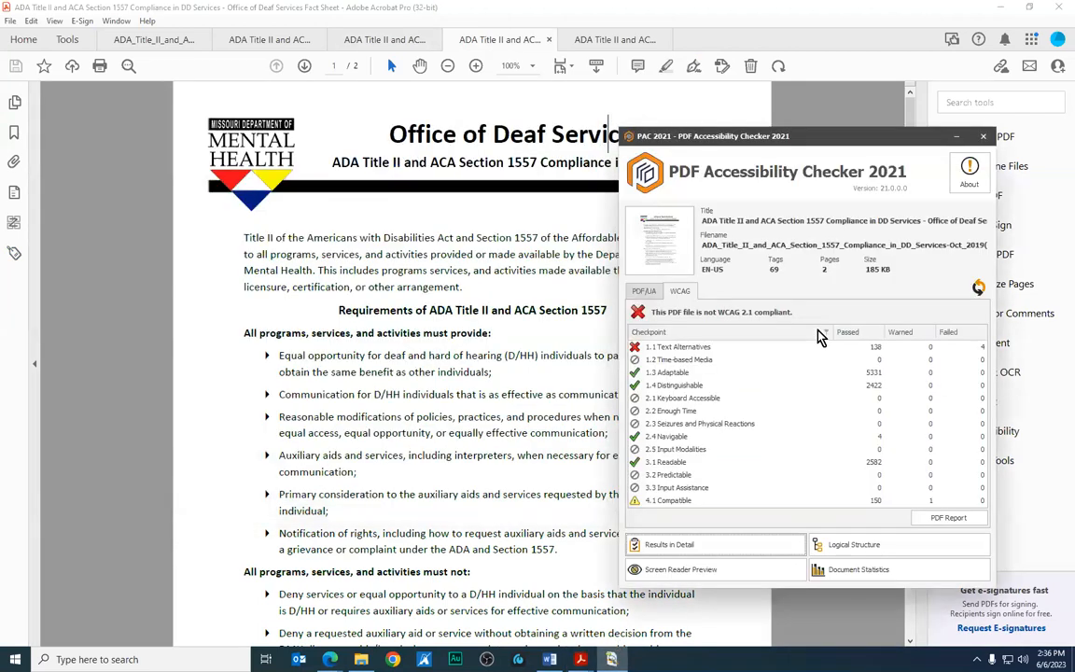
{"action": "left_click", "coordinate": [656, 241]}
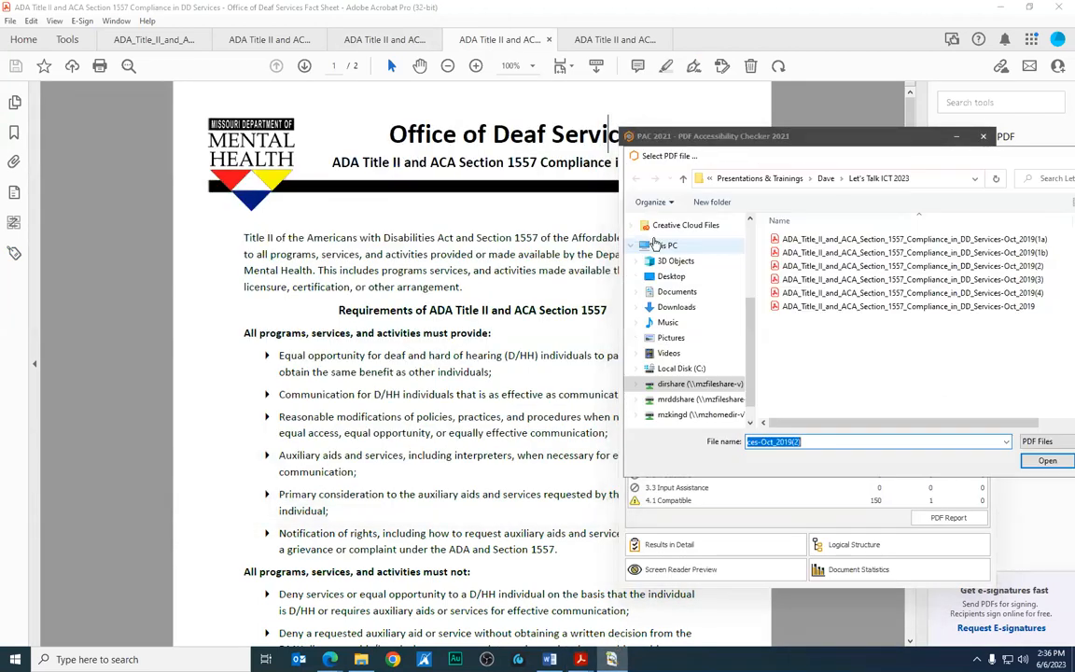
{"action": "left_click", "coordinate": [906, 280]}
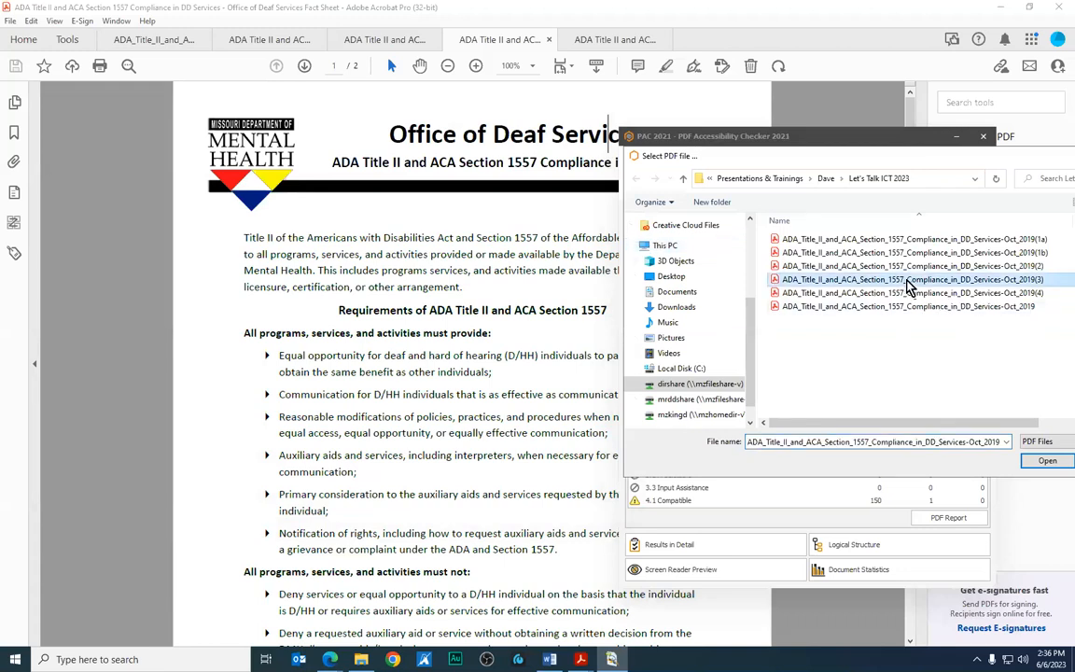
{"action": "left_click", "coordinate": [1048, 462]}
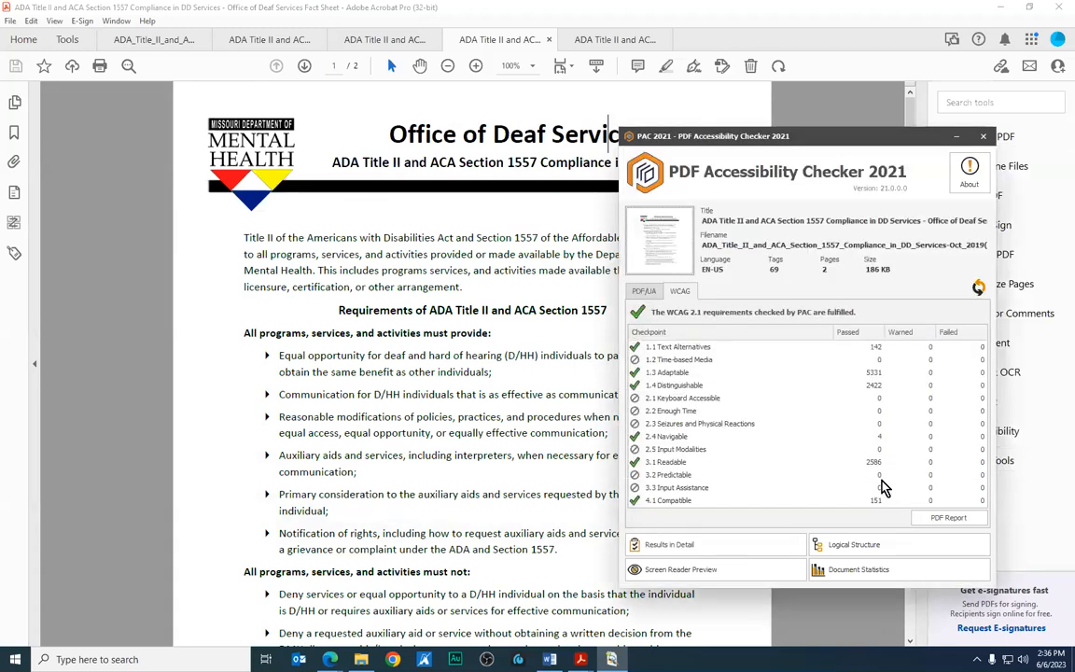
Show the screen reader preview of the checked file and enlarge its window to examine the tagged structure
{"action": "left_click_drag", "start_coordinate": [845, 137], "coordinate": [709, 73]}
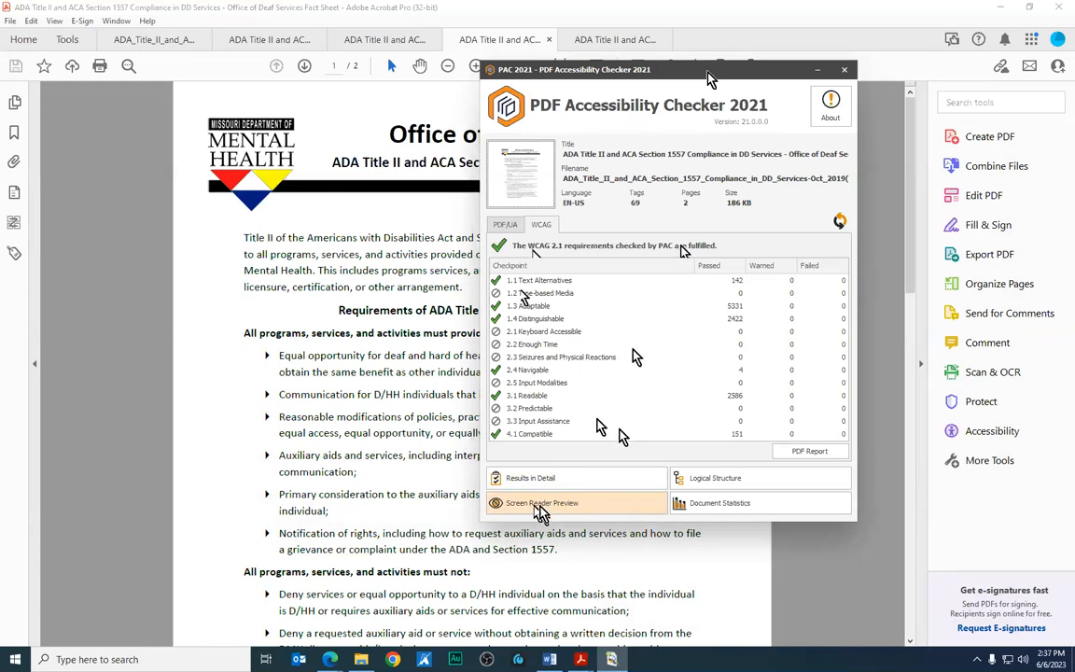
{"action": "left_click", "coordinate": [541, 512]}
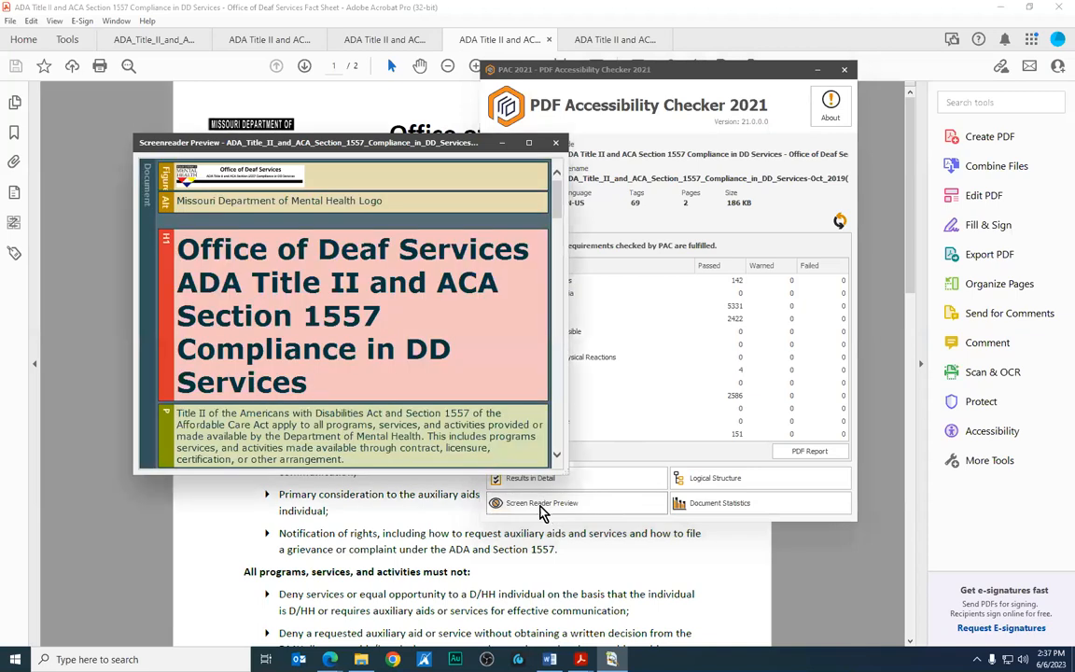
{"action": "left_click_drag", "start_coordinate": [484, 147], "coordinate": [547, 24]}
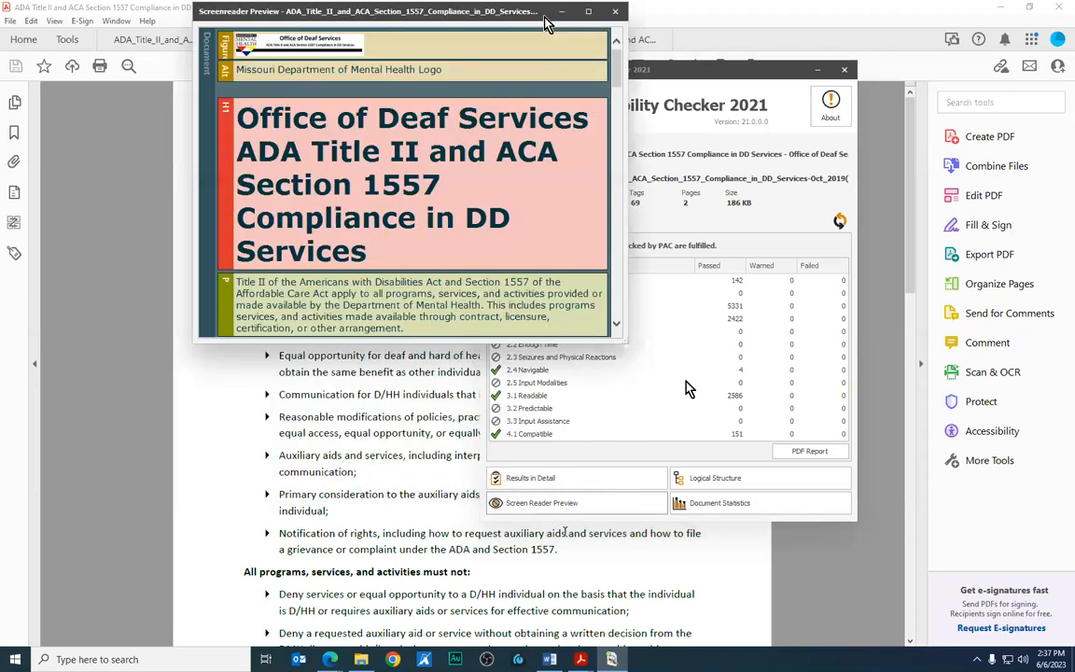
{"action": "left_click_drag", "start_coordinate": [627, 343], "coordinate": [818, 666]}
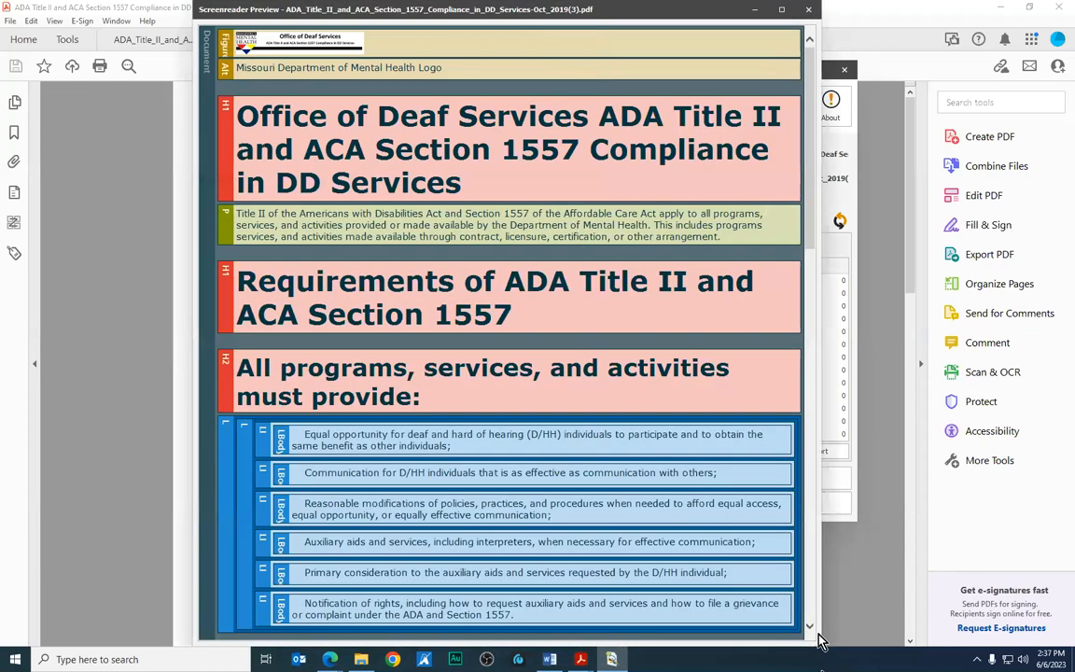
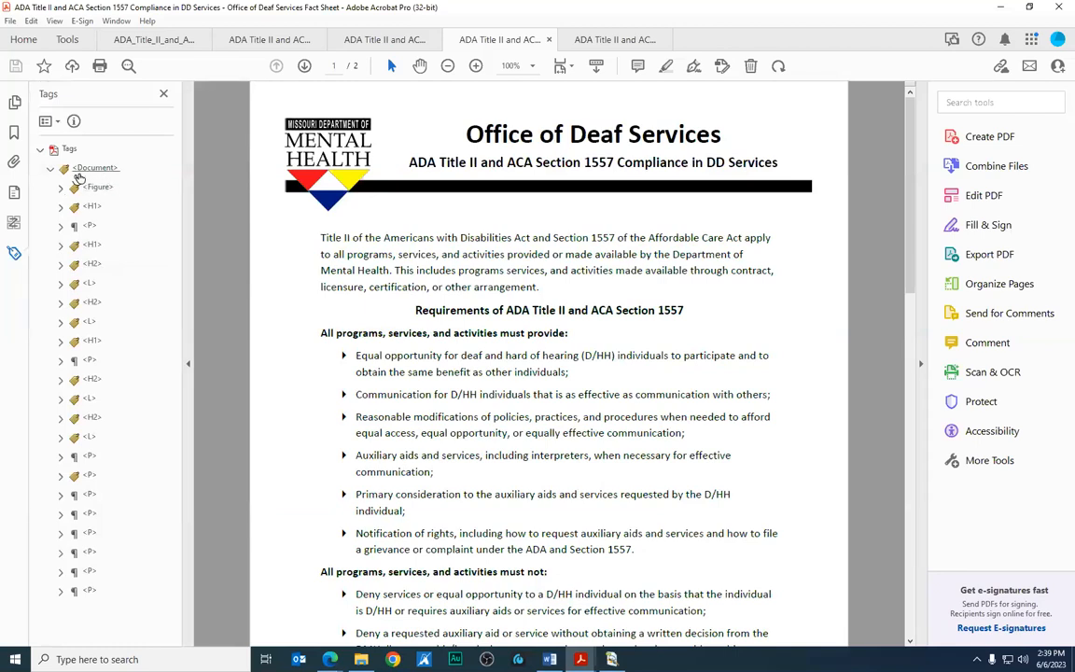
In Acrobat, examine the tags in order from the Document root through the logo figure to the "Requirements of ADA Title II and ACA Section 1557" heading
{"action": "left_click", "coordinate": [97, 168]}
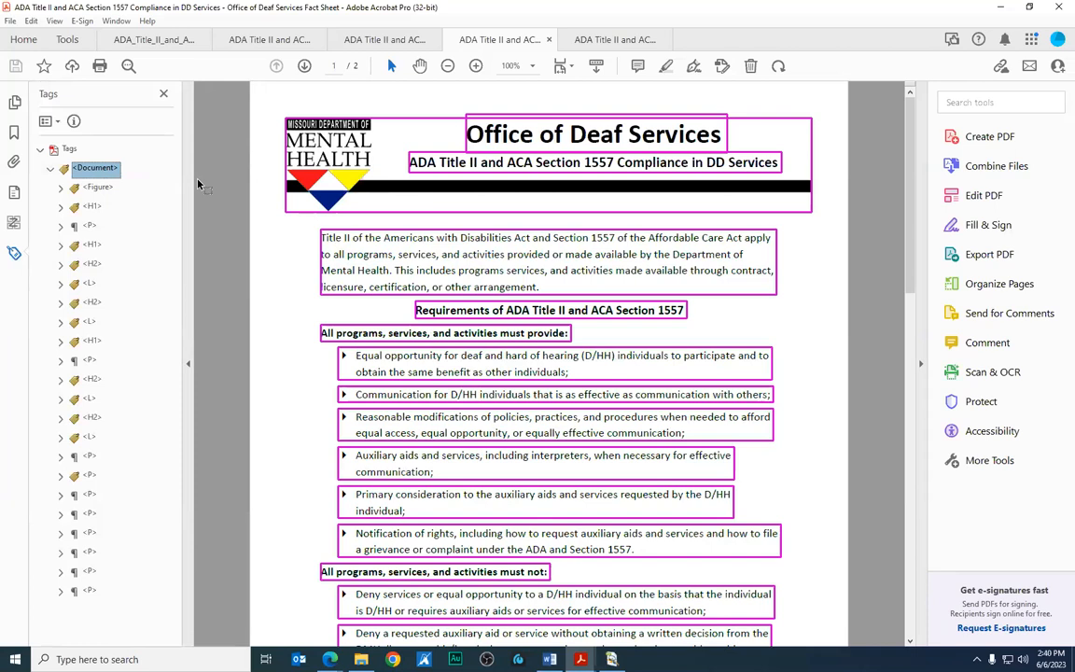
{"action": "key", "text": "Down"}
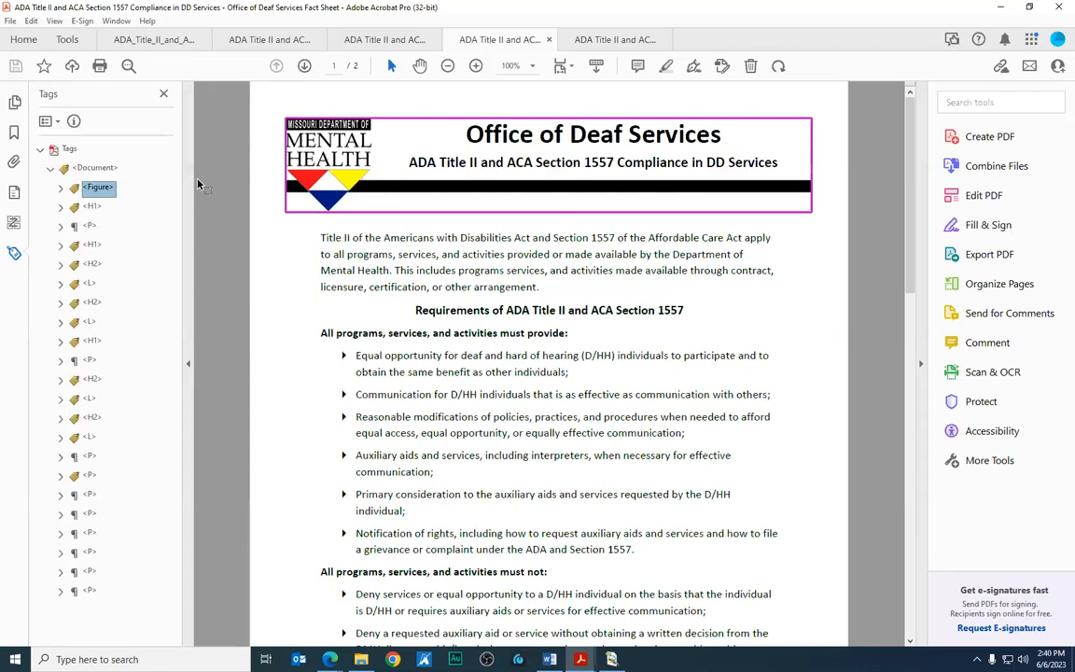
{"action": "key", "text": "Right"}
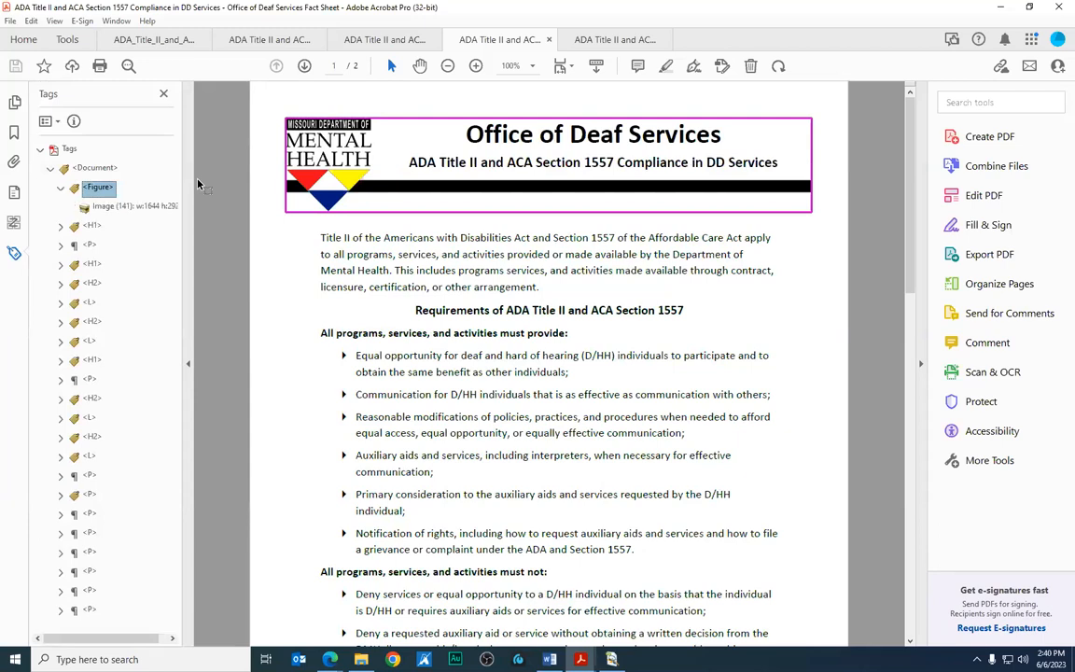
{"action": "key", "text": "Down"}
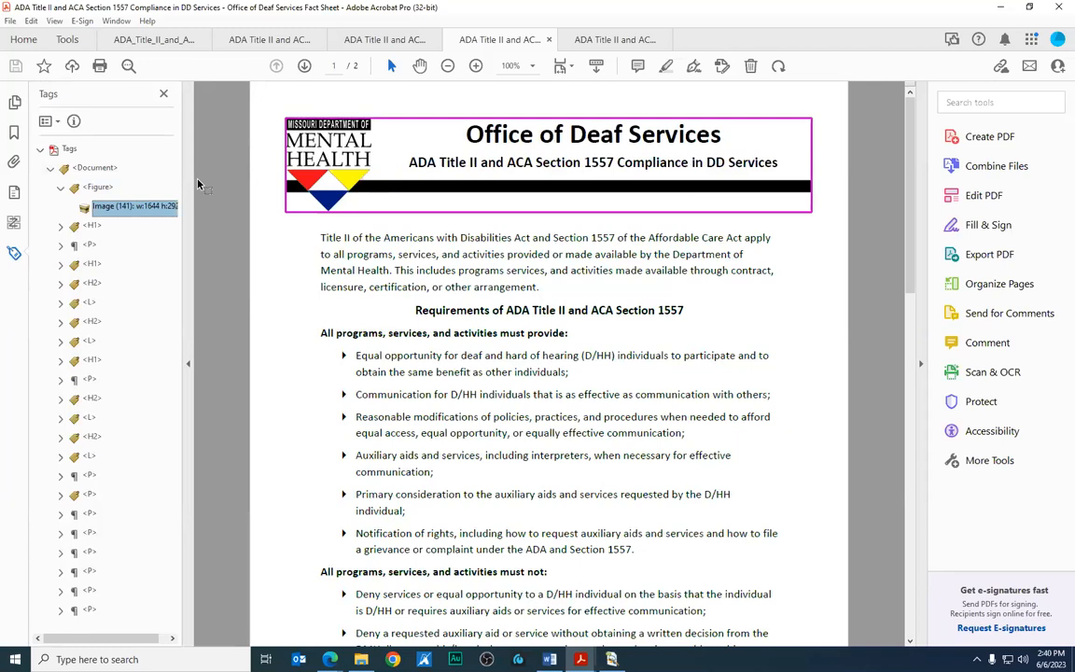
{"action": "key", "text": "Up"}
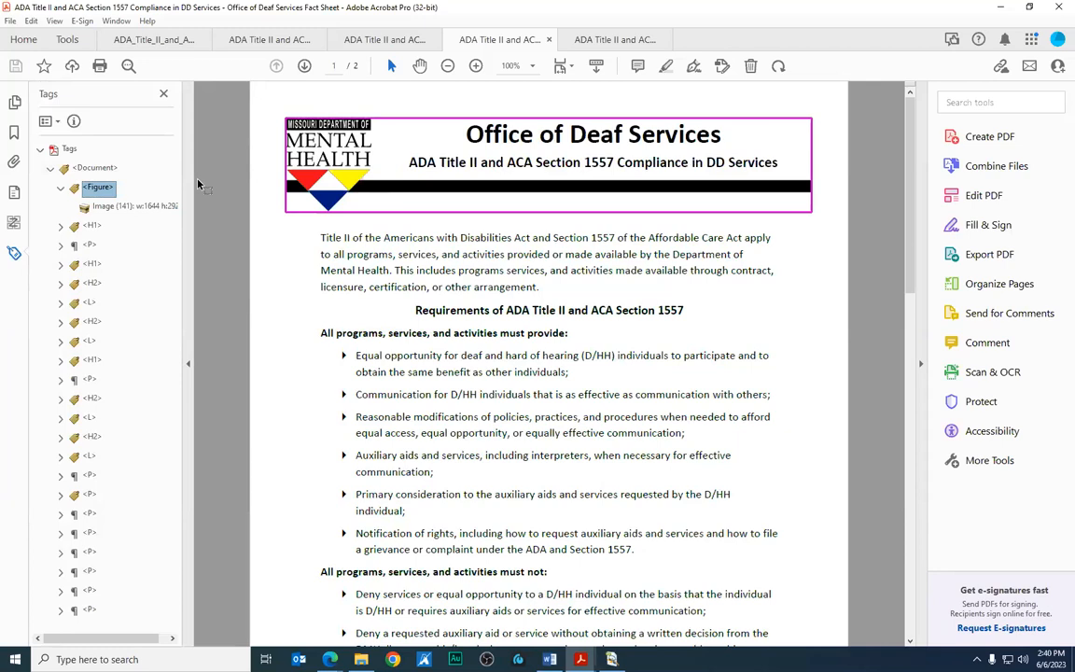
{"action": "key", "text": "Left"}
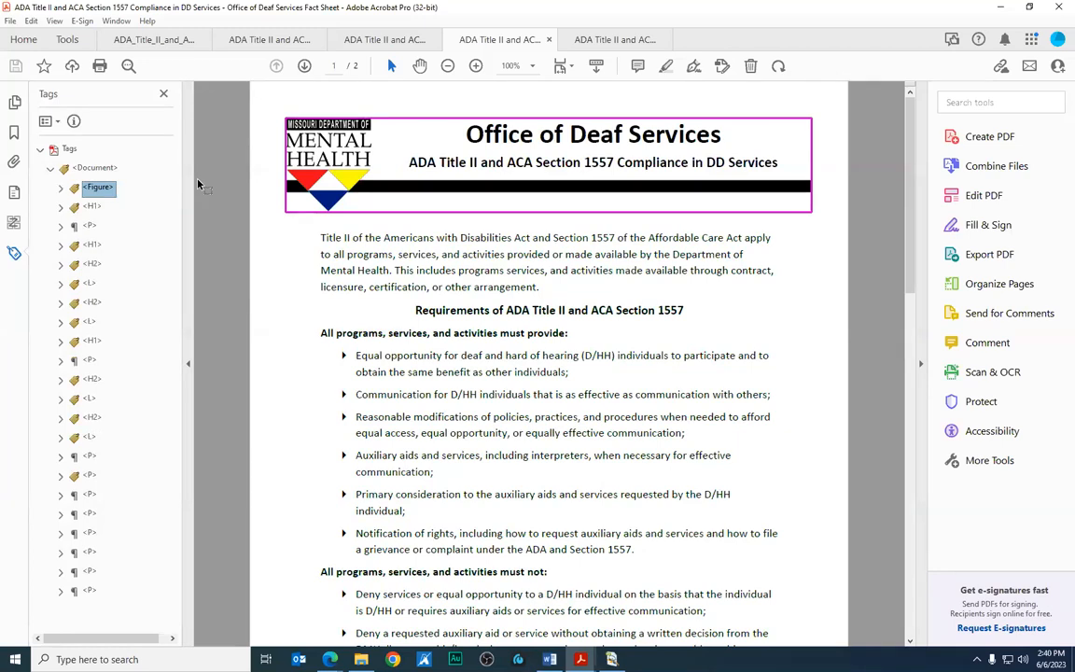
{"action": "key", "text": "Down"}
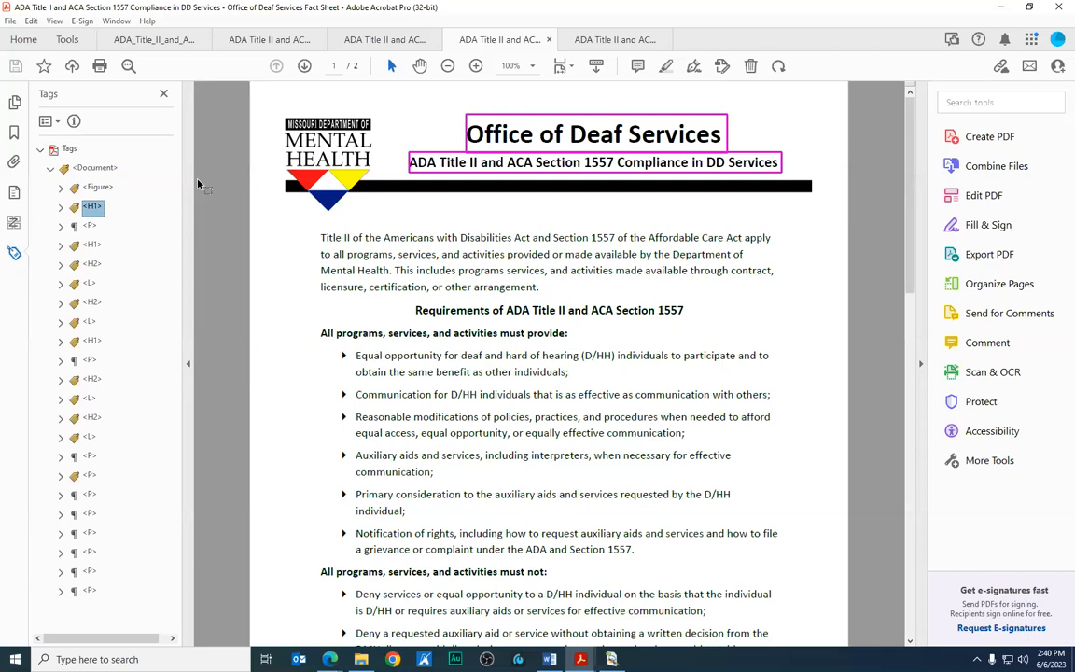
{"action": "key", "text": "Down"}
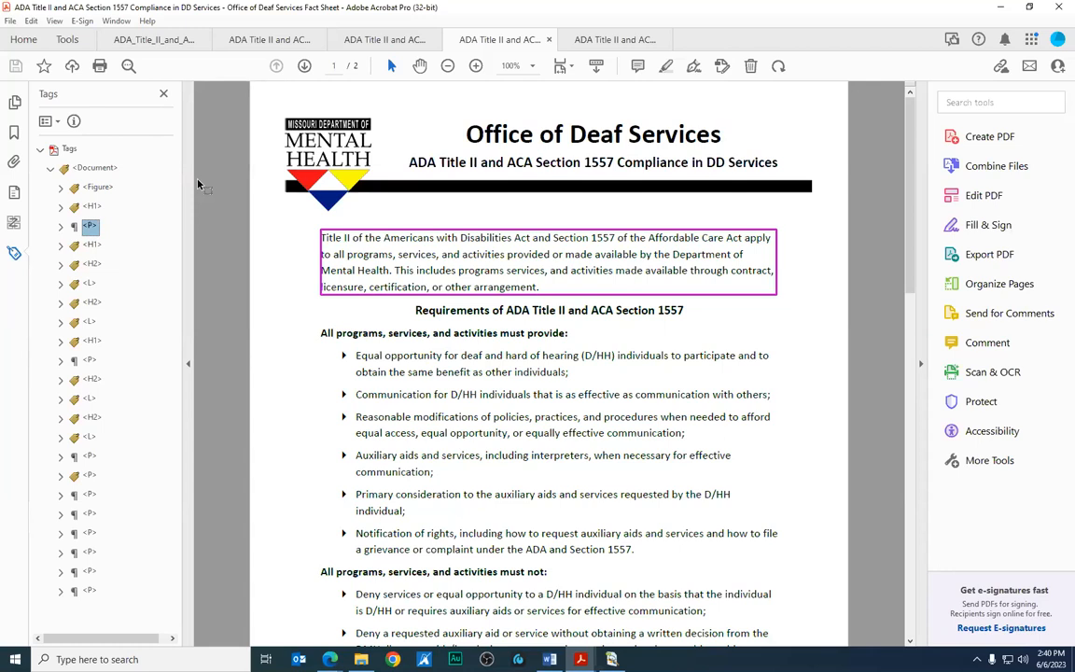
{"action": "key", "text": "Down"}
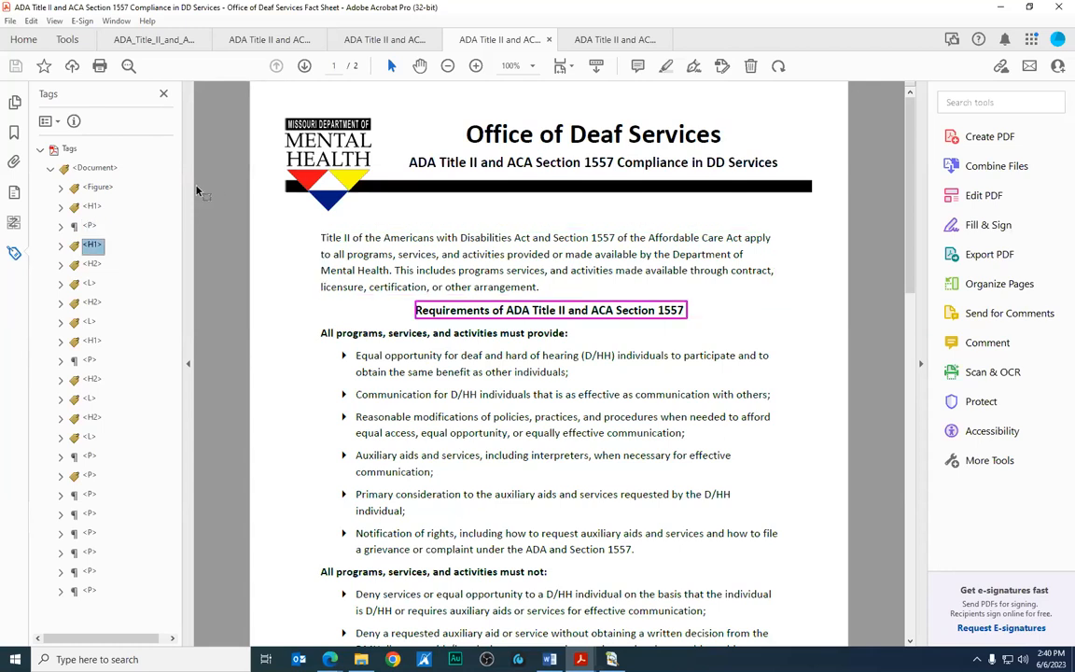
Set the tag type of the "Requirements of ADA Title II and ACA Section 1557" heading to Heading Level 2
{"action": "left_click", "coordinate": [93, 247]}
{"action": "right_click", "coordinate": [93, 247]}
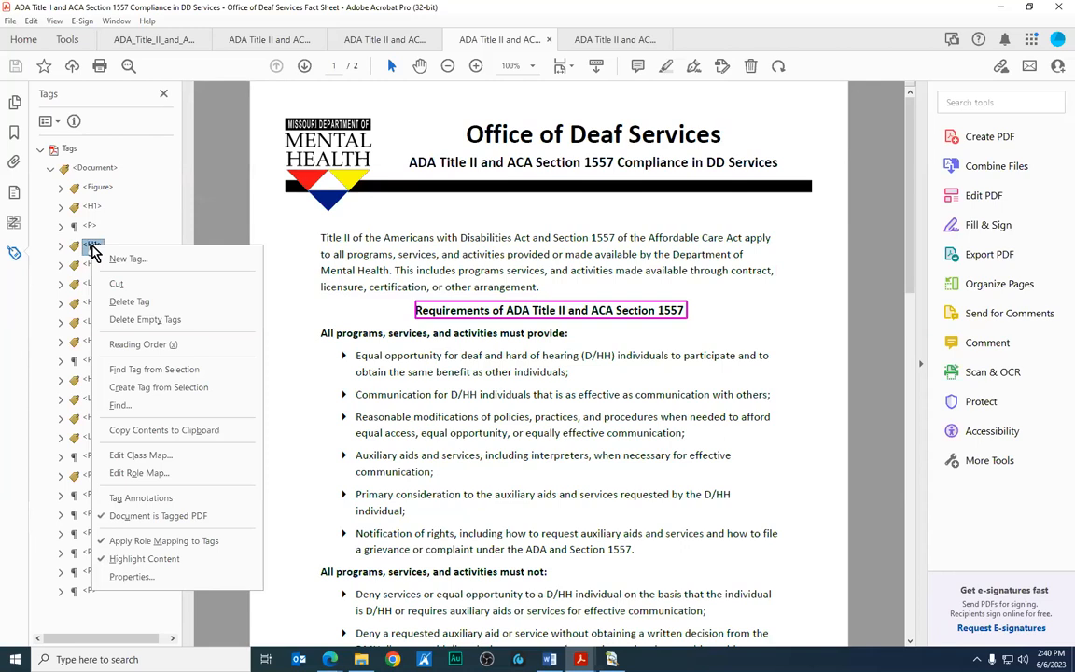
{"action": "left_click", "coordinate": [140, 577]}
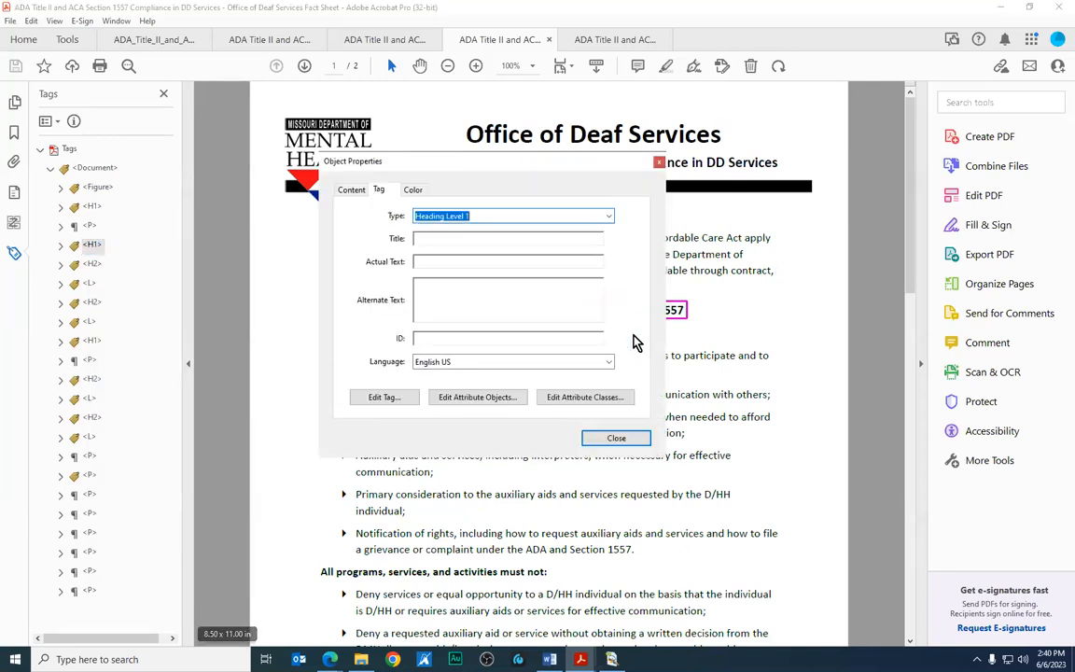
{"action": "left_click", "coordinate": [610, 217]}
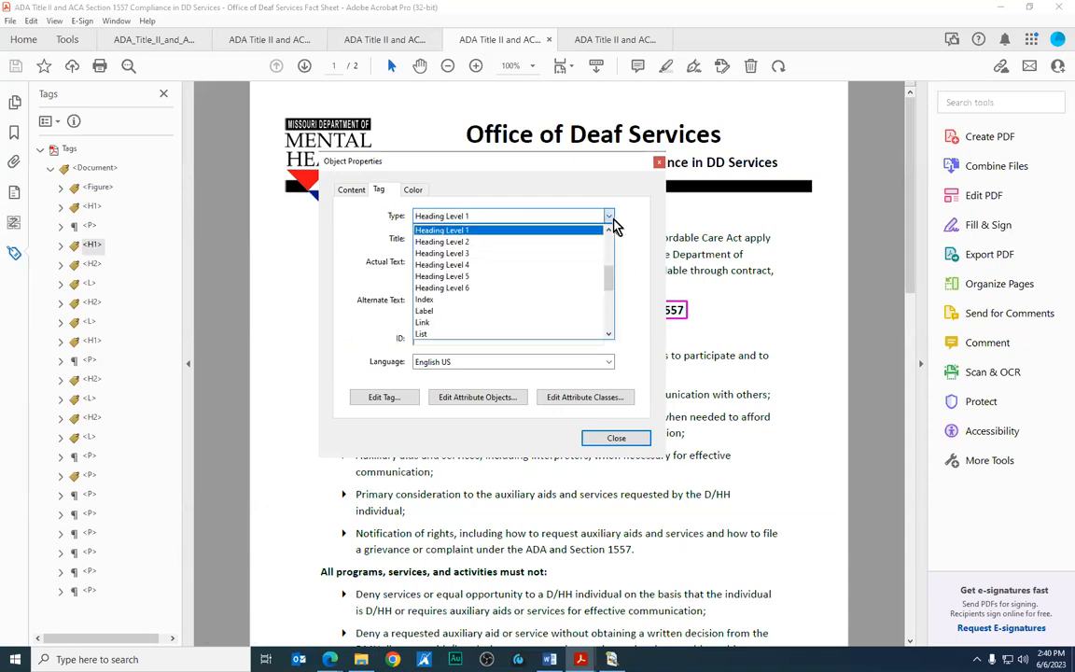
{"action": "left_click", "coordinate": [552, 241]}
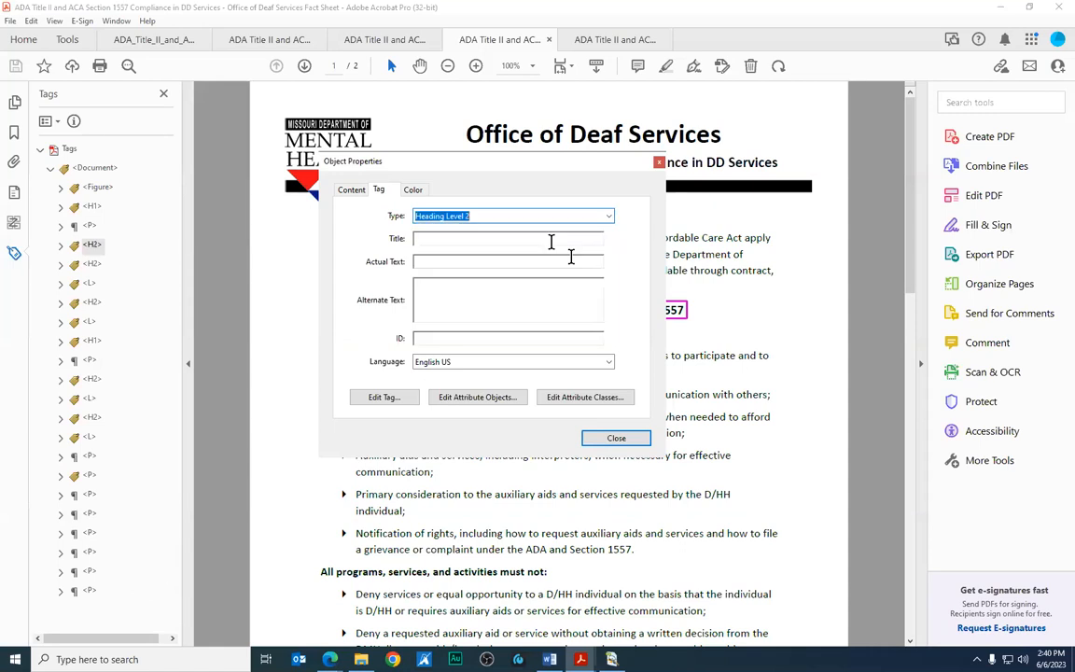
{"action": "left_click", "coordinate": [622, 439]}
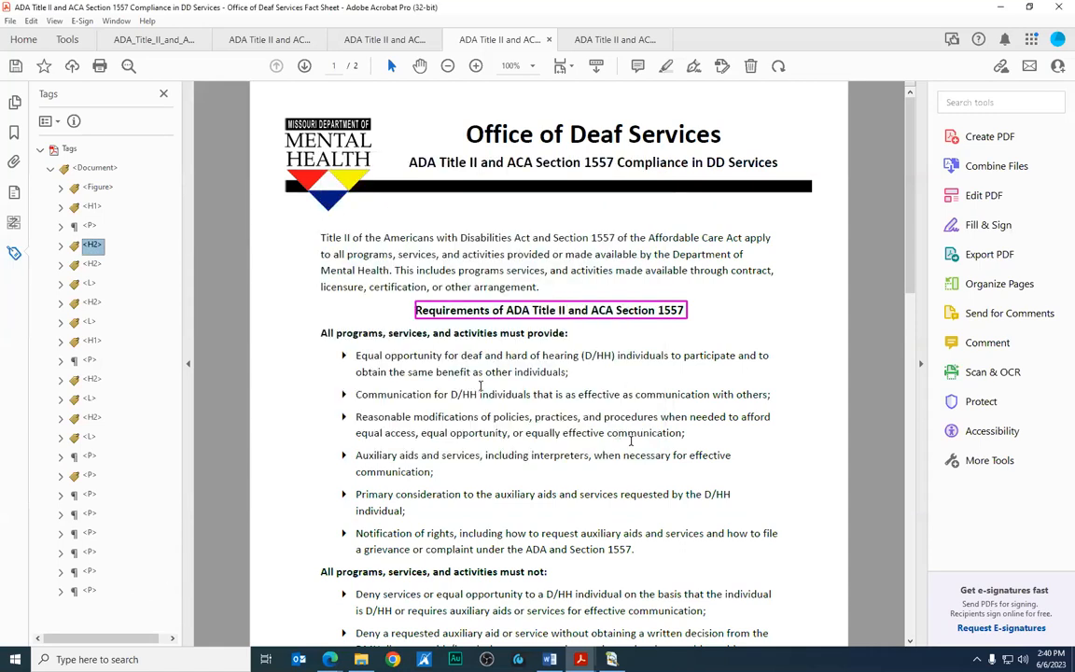
Change the tag of the "All programs, services, and activities must provide:" heading to H3
{"action": "left_click", "coordinate": [91, 266]}
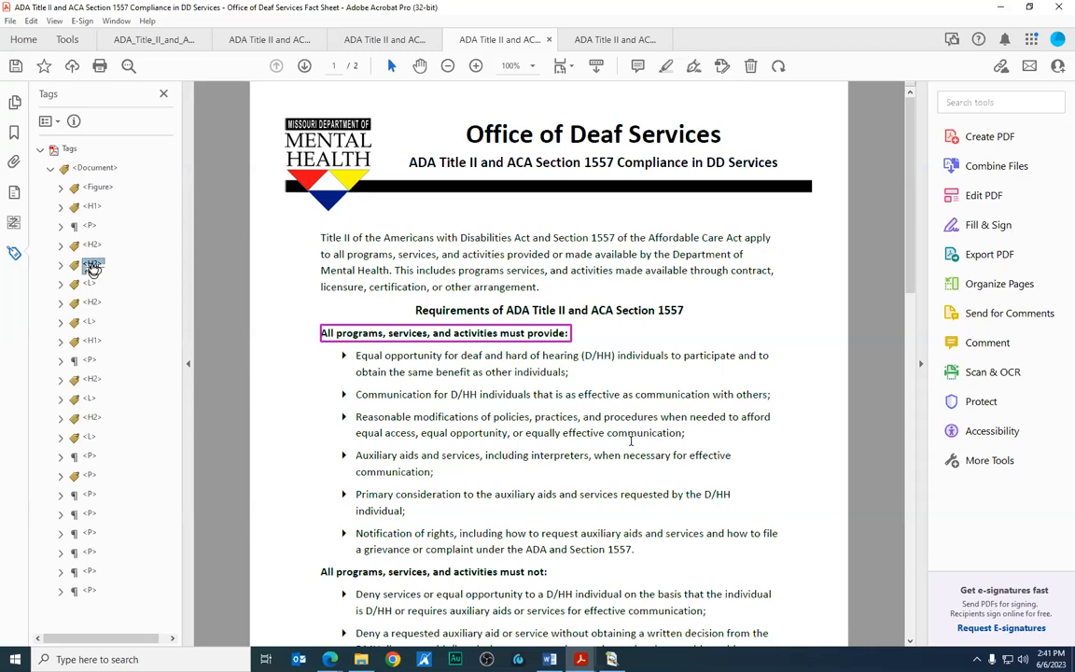
{"action": "right_click", "coordinate": [93, 268]}
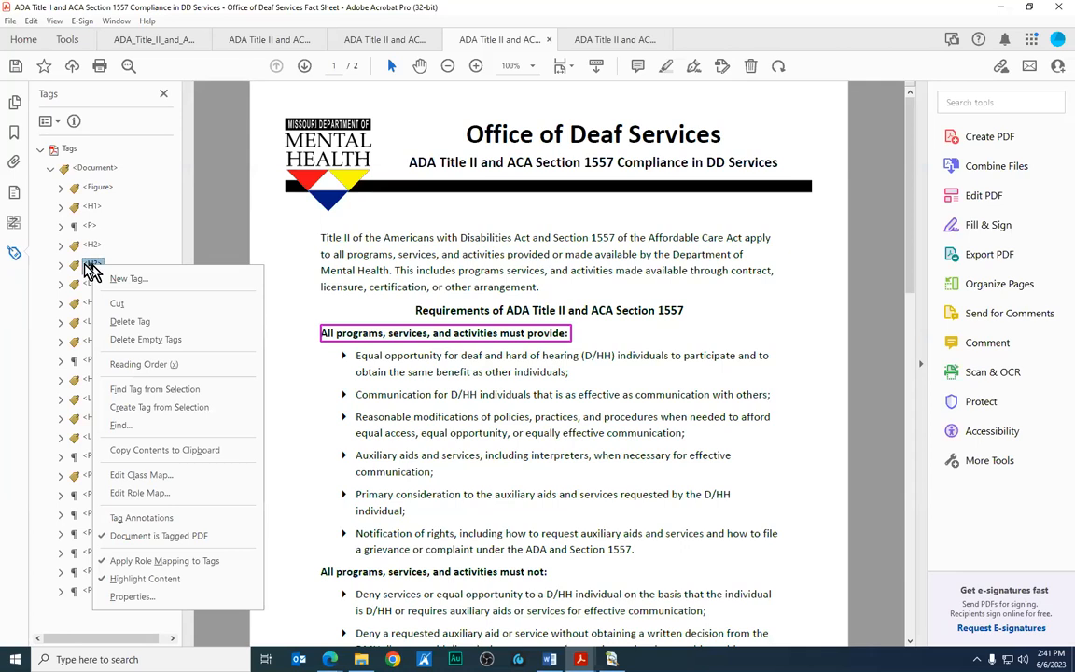
{"action": "left_click", "coordinate": [93, 265]}
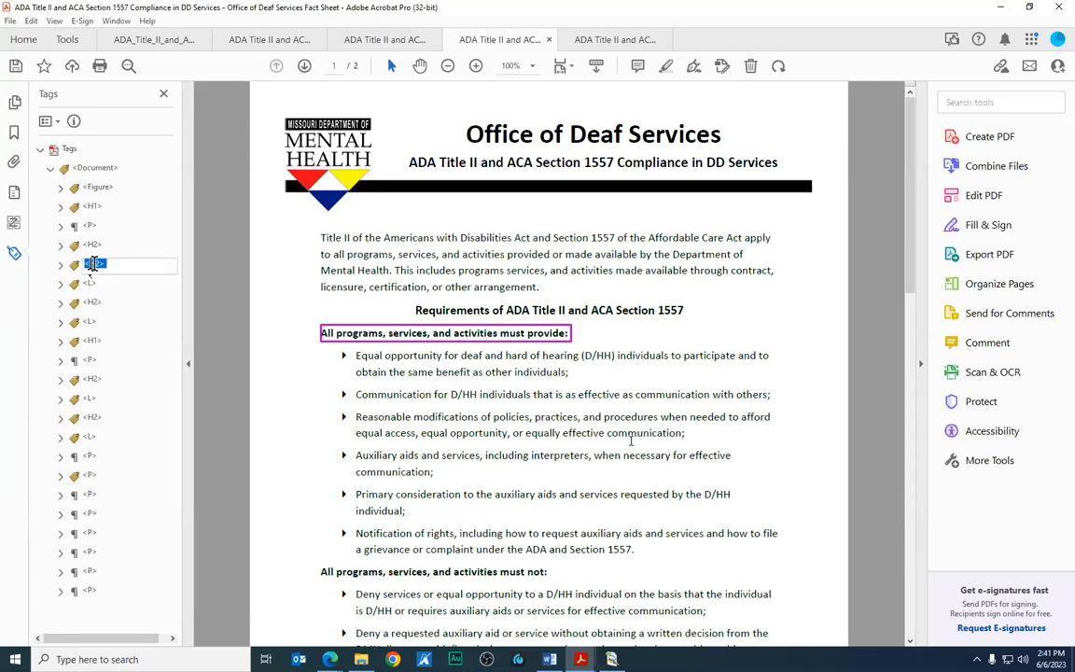
{"action": "left_click", "coordinate": [94, 264]}
{"action": "key", "text": "BackSpace"}
{"action": "type", "text": "3"}
Change the tag of the "All programs, services, and activities must not:" heading to H3
{"action": "left_click", "coordinate": [91, 302]}
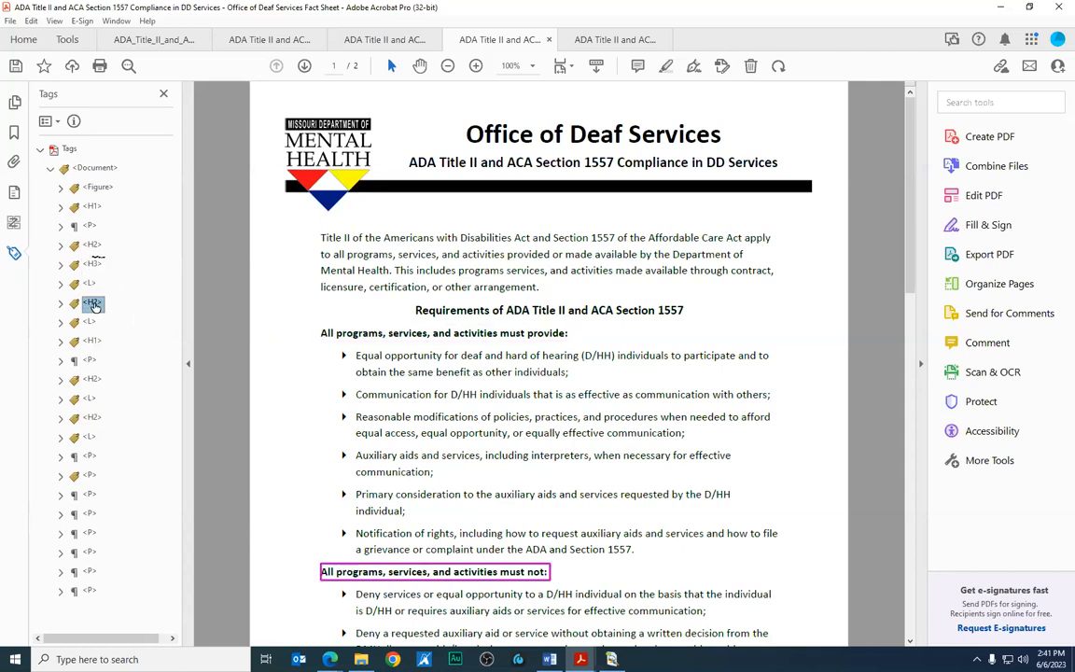
{"action": "left_click", "coordinate": [92, 303]}
{"action": "key", "text": "BackSpace"}
{"action": "type", "text": "3"}
{"action": "left_click", "coordinate": [90, 284]}
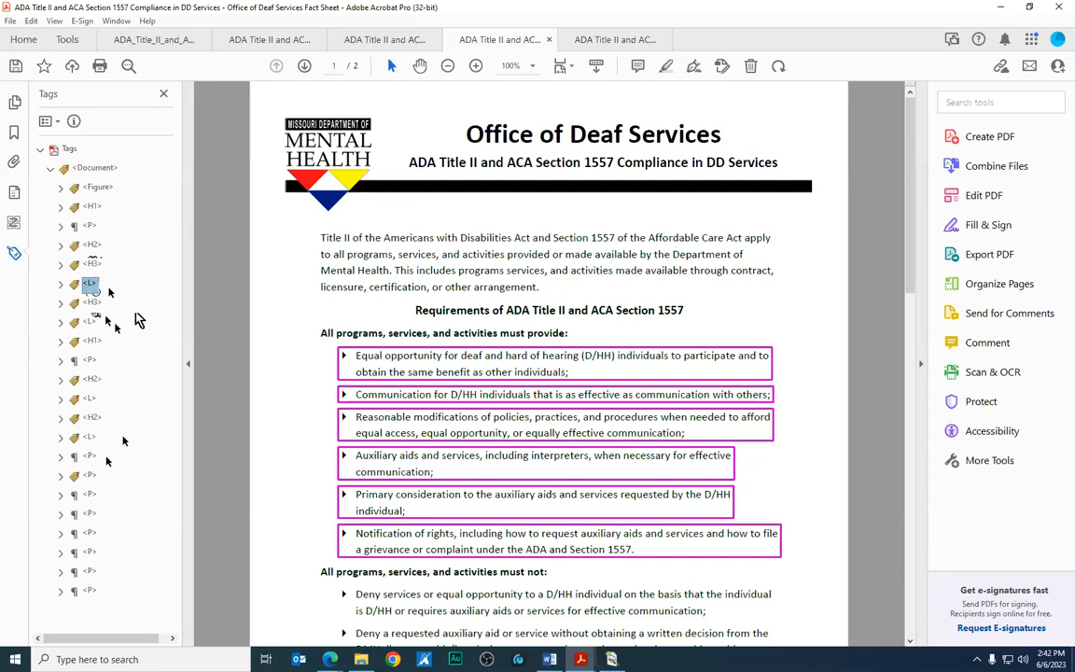
Select the list tag under "TCM entities must:" on page 2, show the content order and open the Reading Order tool
{"action": "left_click", "coordinate": [90, 437]}
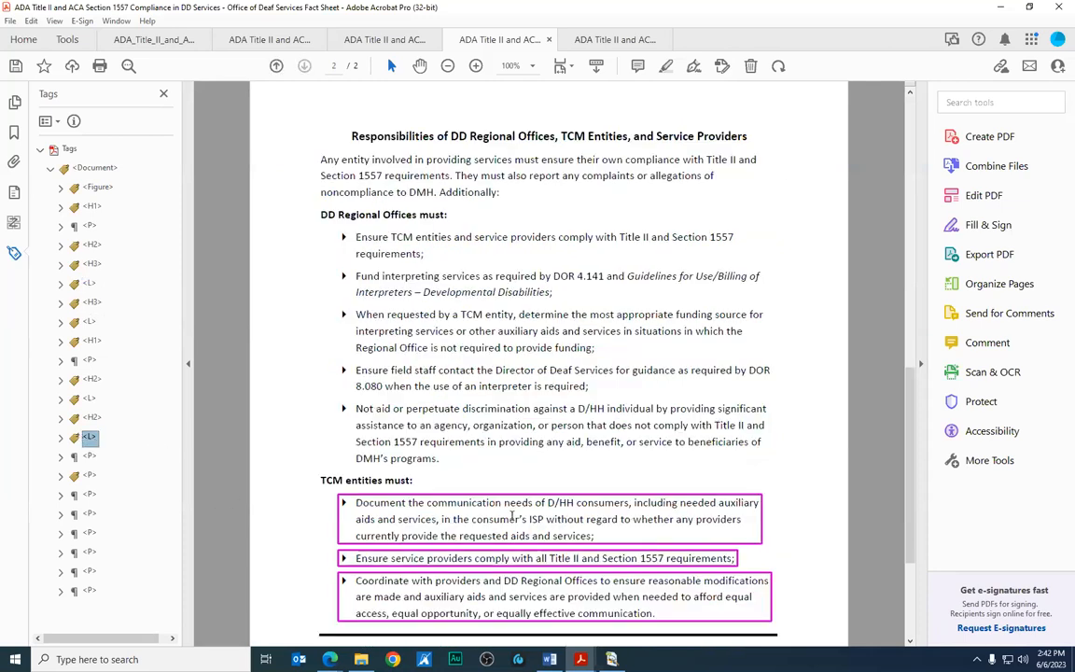
{"action": "scroll", "coordinate": [536, 473], "scroll_direction": "down", "scroll_amount": 3}
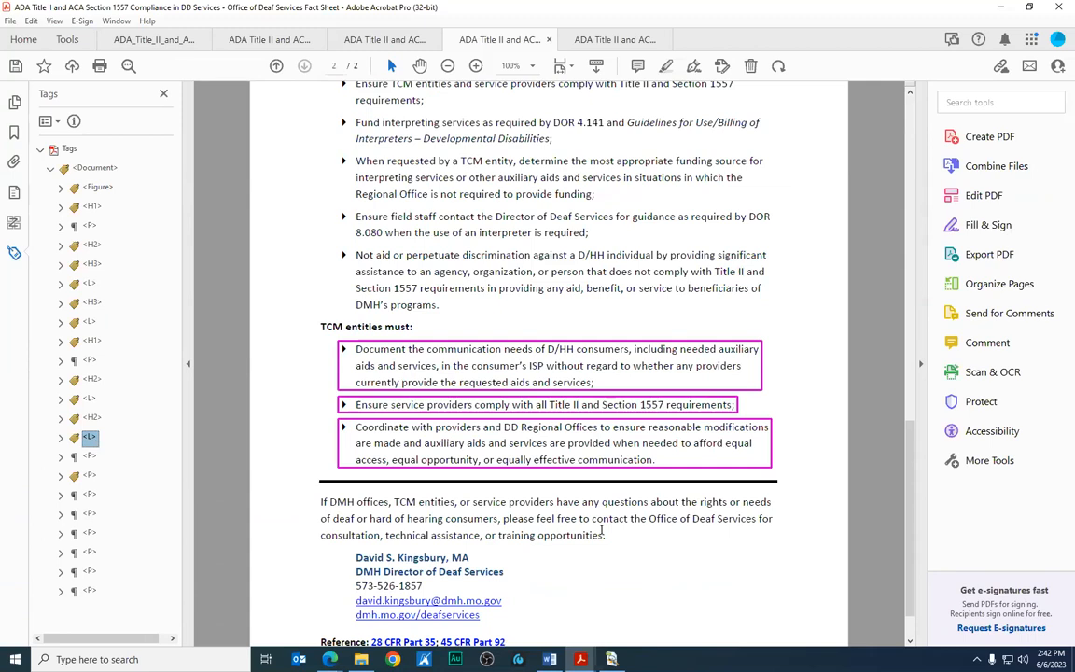
{"action": "scroll", "coordinate": [602, 530], "scroll_direction": "down", "scroll_amount": 1}
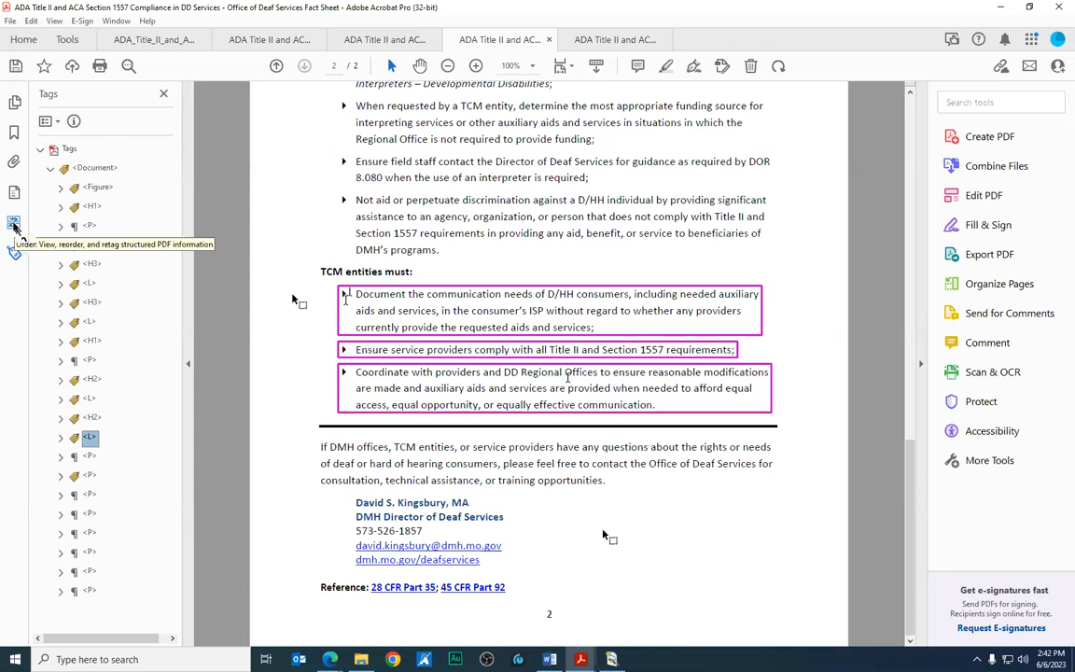
{"action": "left_click", "coordinate": [13, 224]}
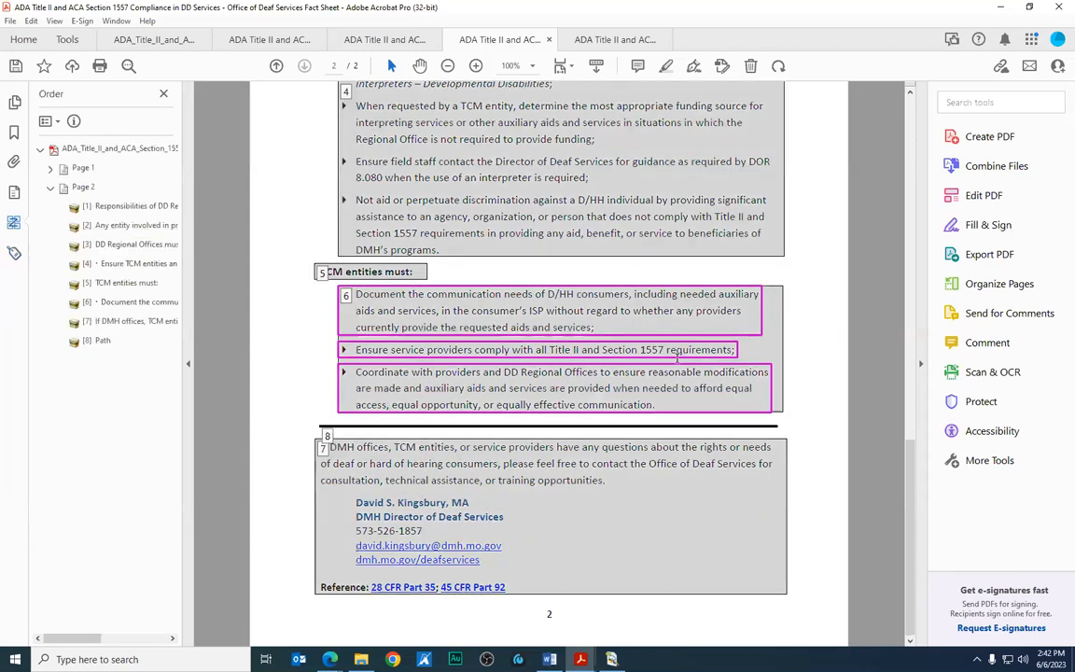
{"action": "left_click", "coordinate": [986, 434]}
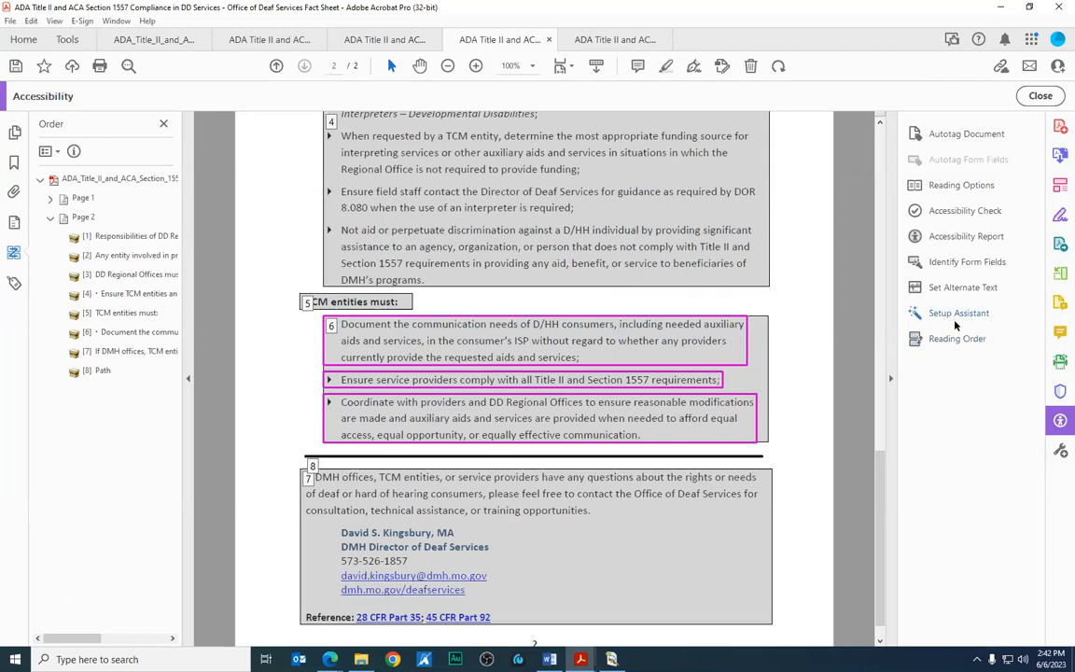
{"action": "left_click", "coordinate": [957, 339]}
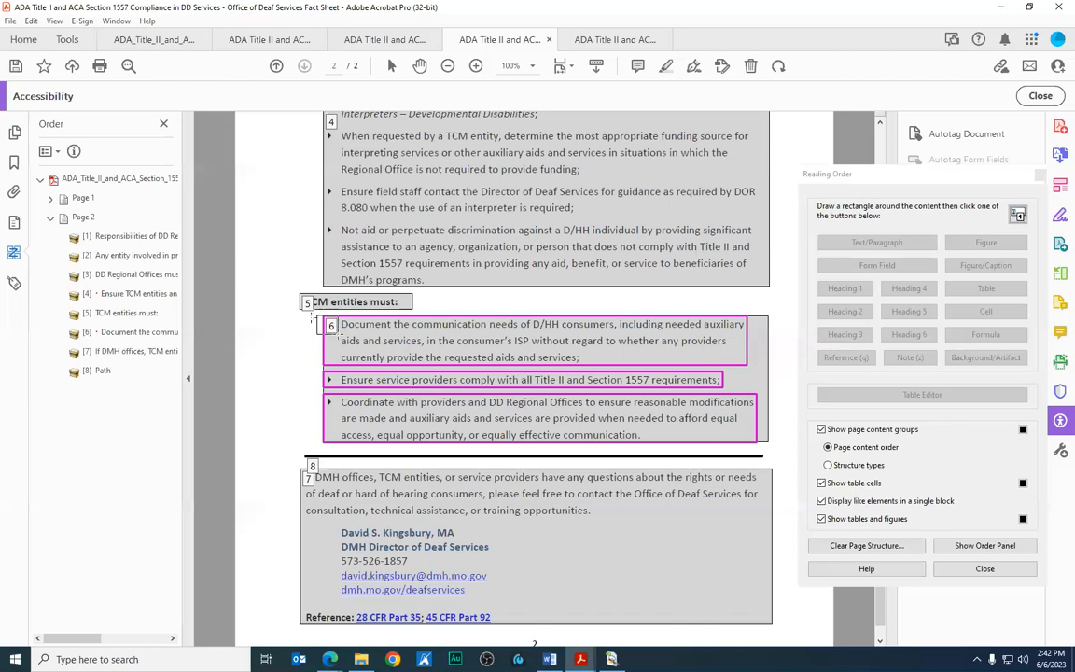
Mark each of the three bullet symbols under "TCM entities must:" as separate Text/Paragraph content, and close the Reading Order tool
{"action": "left_click_drag", "start_coordinate": [323, 319], "coordinate": [338, 334]}
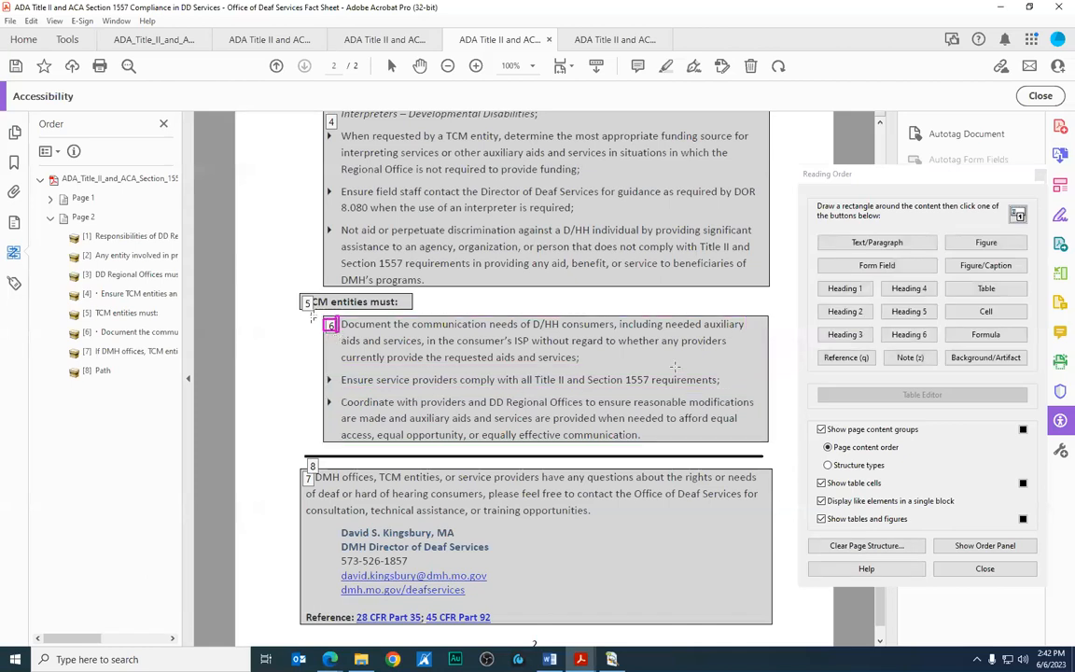
{"action": "left_click", "coordinate": [902, 245]}
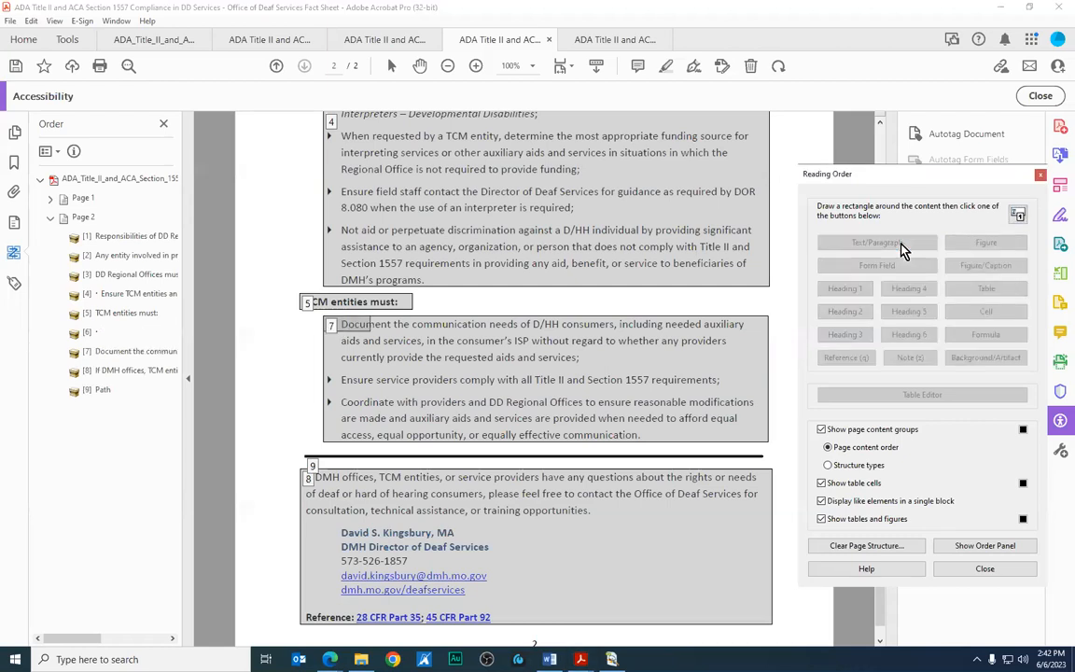
{"action": "left_click_drag", "start_coordinate": [311, 370], "coordinate": [336, 390]}
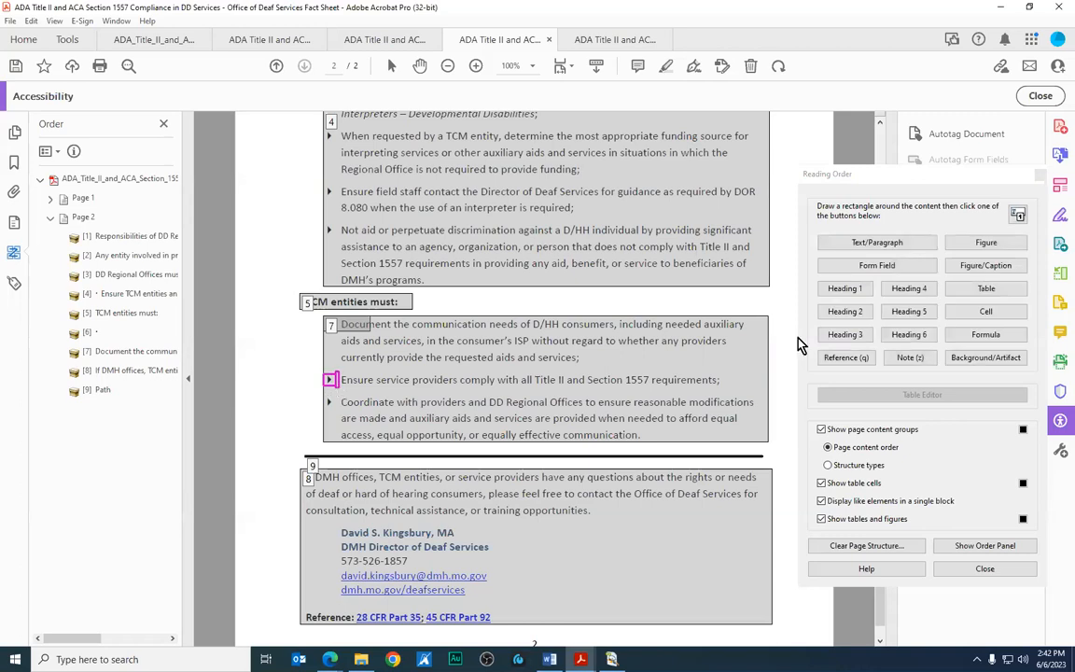
{"action": "left_click", "coordinate": [901, 245]}
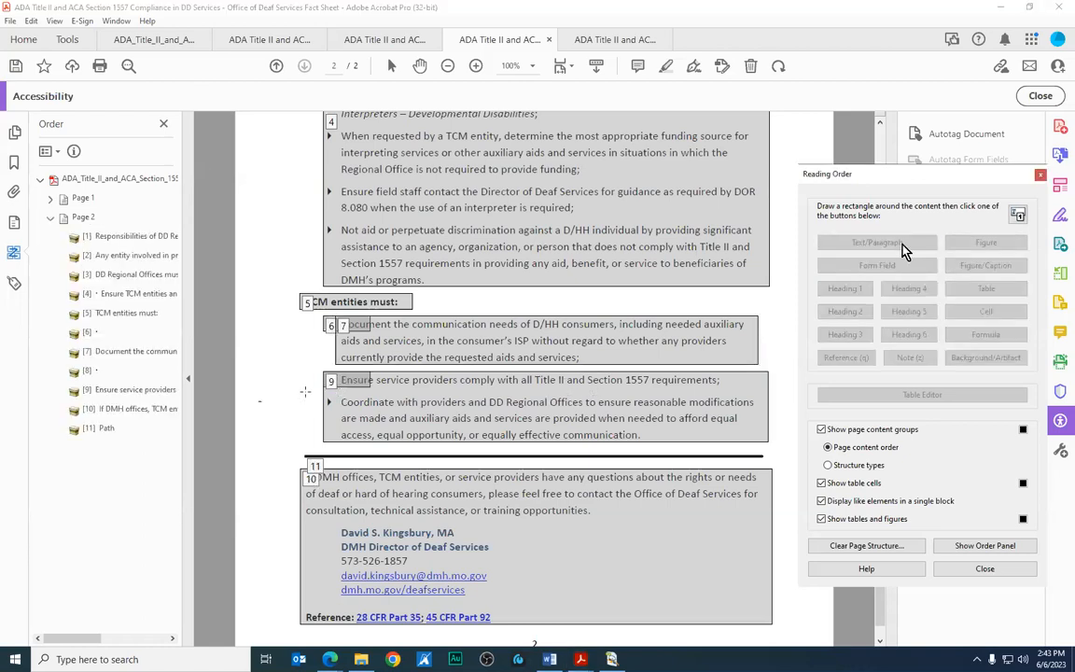
{"action": "left_click", "coordinate": [309, 393]}
{"action": "left_click_drag", "start_coordinate": [336, 407], "coordinate": [343, 411]}
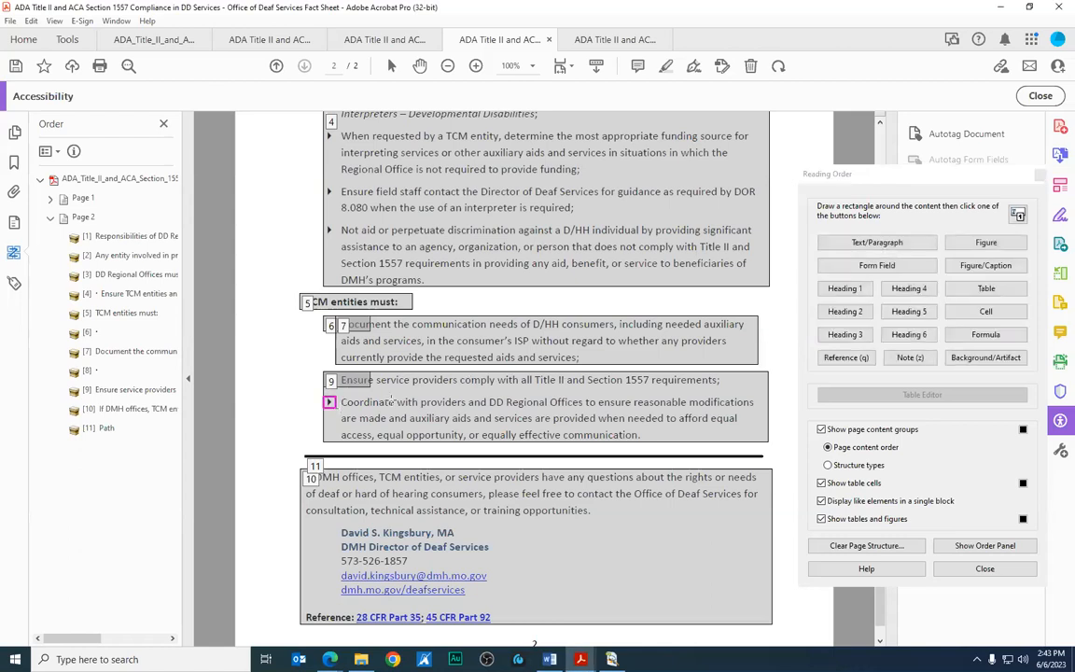
{"action": "left_click", "coordinate": [849, 245]}
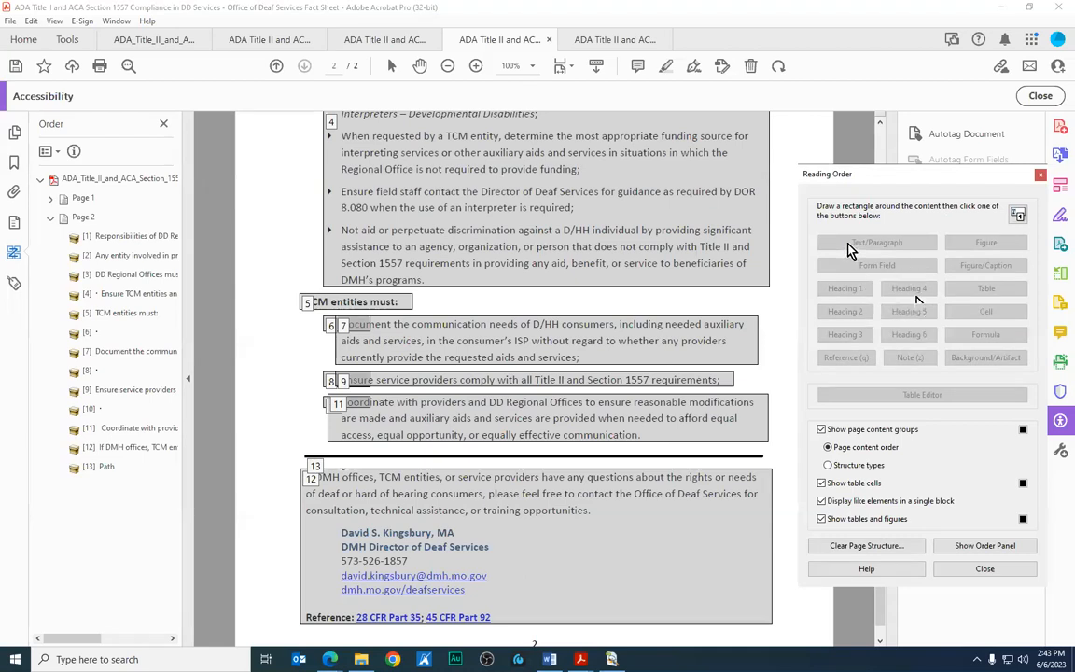
{"action": "left_click", "coordinate": [1042, 177]}
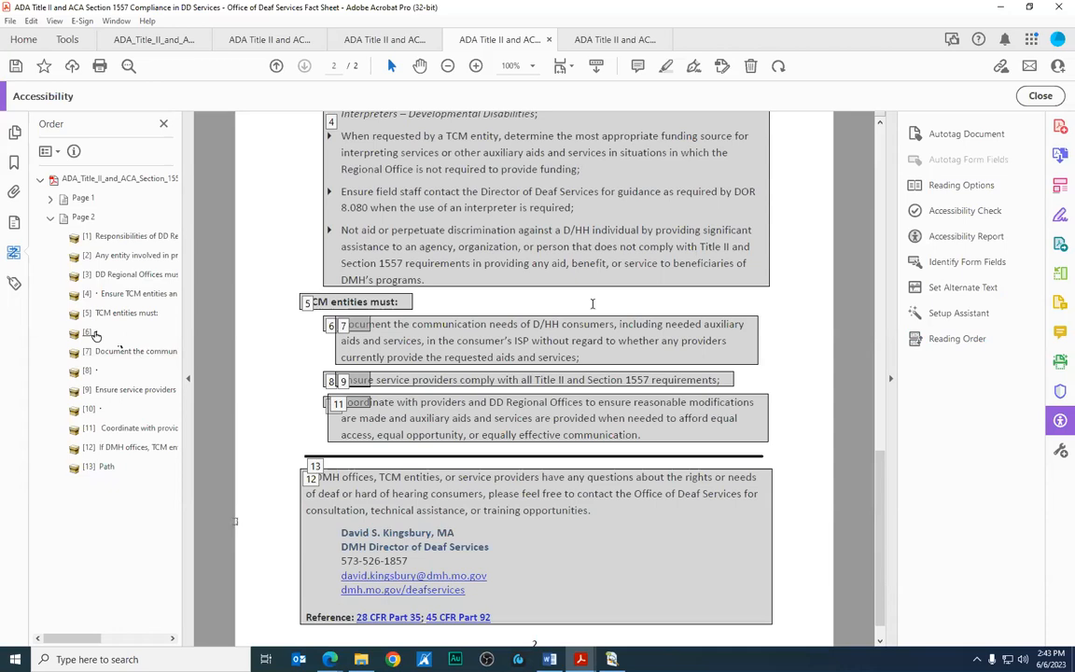
Return to the tag tree, select the first bullet symbol under "TCM entities must:" and find its tag from the selection
{"action": "left_click", "coordinate": [13, 285]}
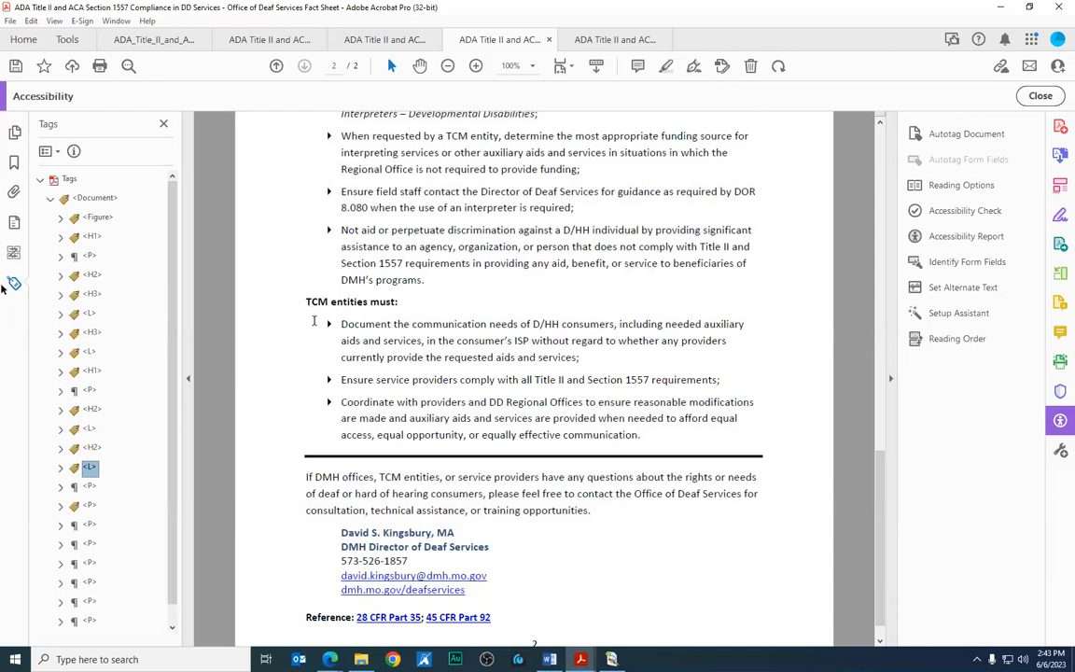
{"action": "left_click_drag", "start_coordinate": [324, 325], "coordinate": [334, 327]}
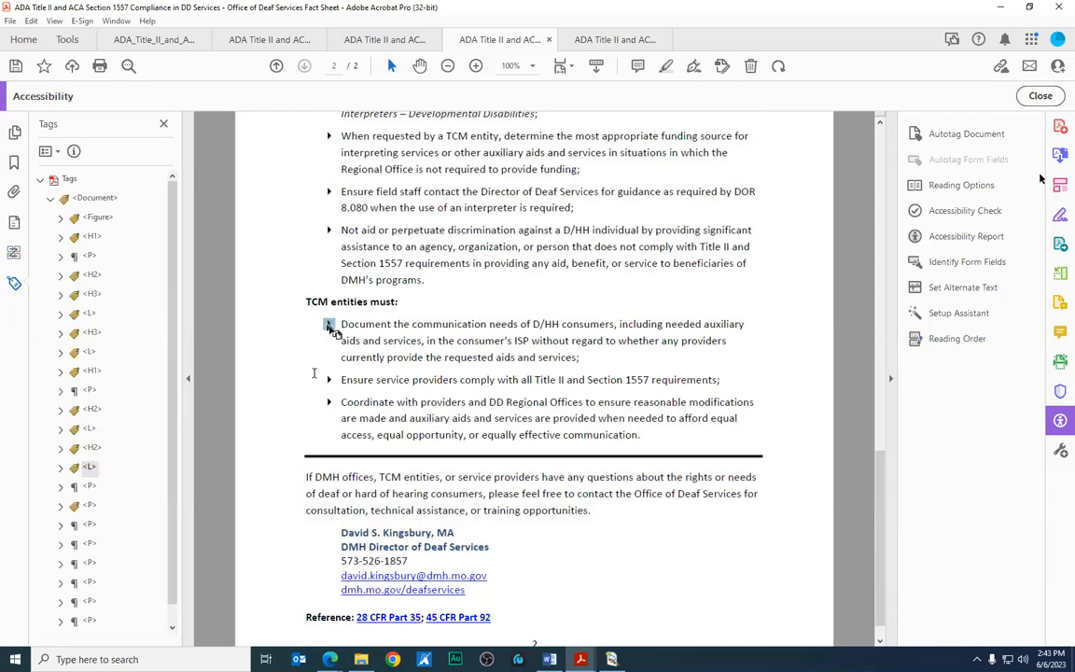
{"action": "left_click", "coordinate": [44, 151]}
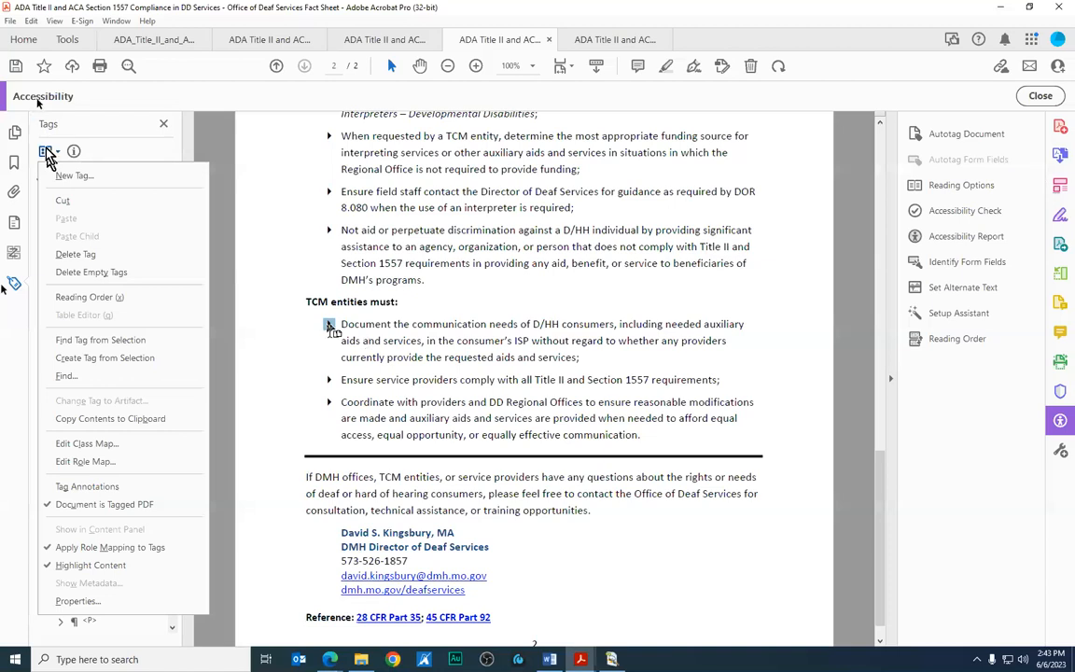
{"action": "left_click", "coordinate": [82, 341]}
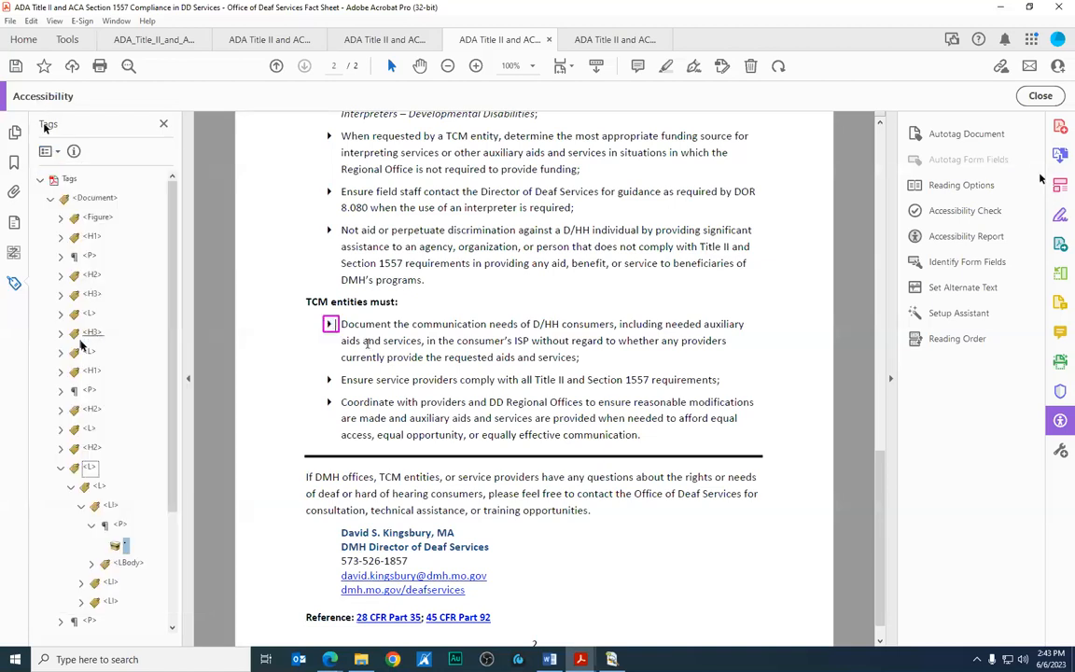
{"action": "scroll", "coordinate": [114, 544], "scroll_direction": "down", "scroll_amount": 2}
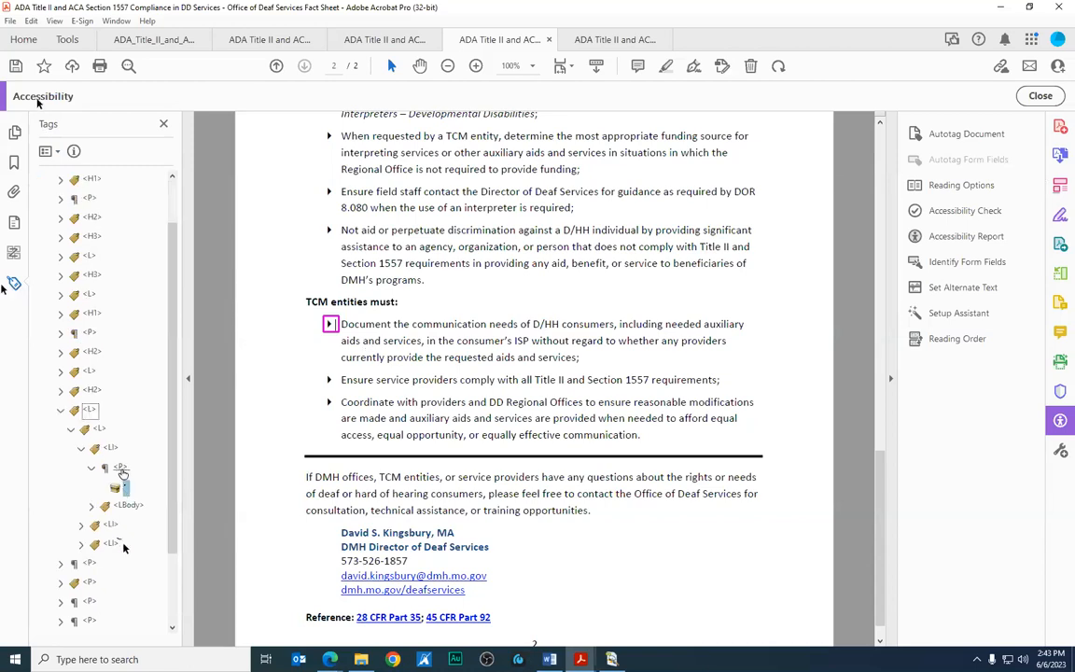
{"action": "scroll", "coordinate": [135, 470], "scroll_direction": "down", "scroll_amount": 3}
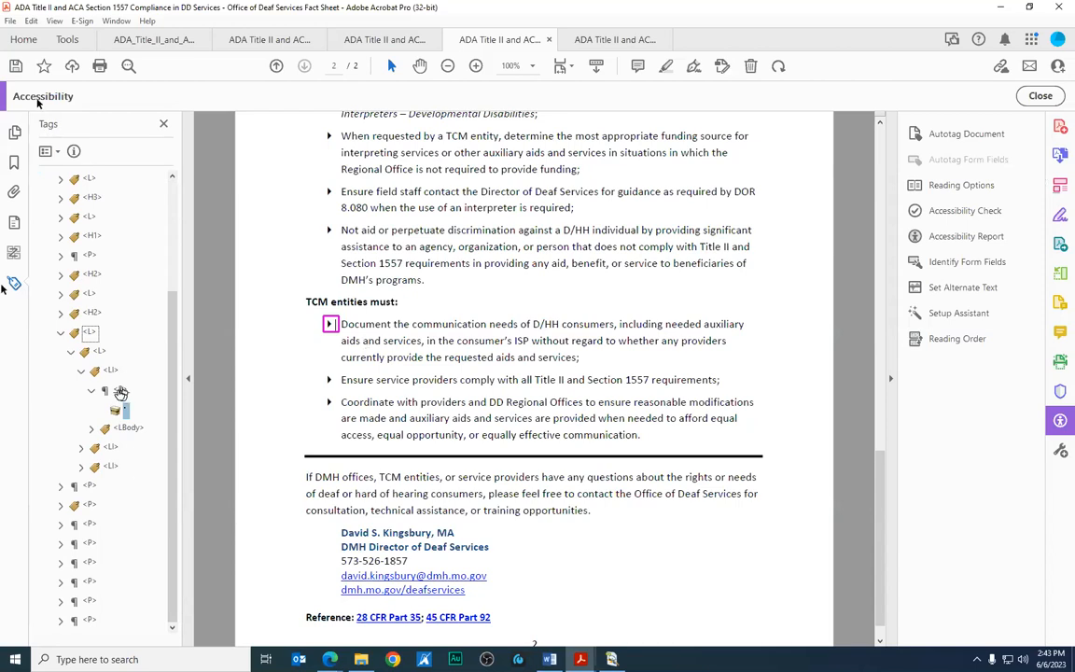
Set the tag type of the first bullet's paragraph tag in the "TCM entities must:" list to Label
{"action": "right_click", "coordinate": [121, 393]}
{"action": "left_click", "coordinate": [154, 375]}
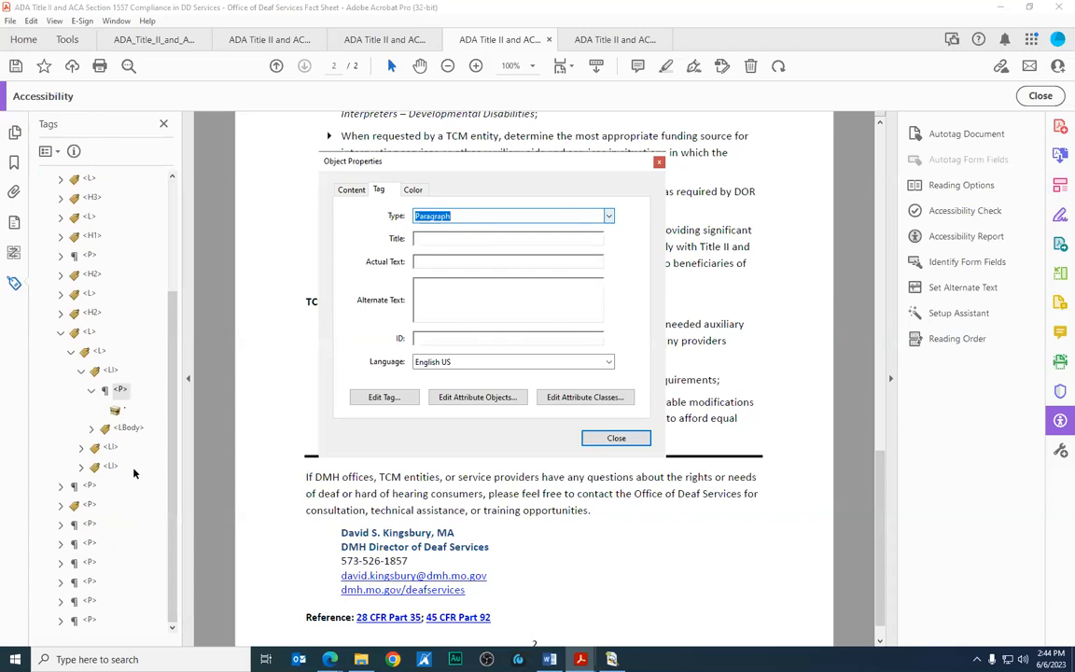
{"action": "left_click", "coordinate": [612, 218]}
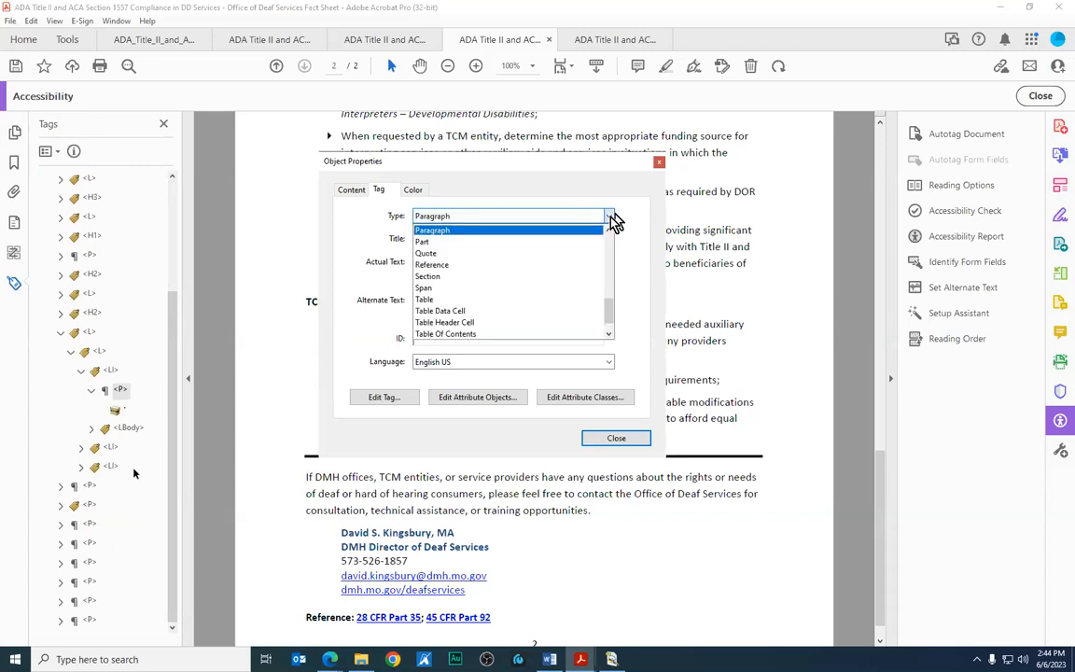
{"action": "scroll", "coordinate": [586, 272], "scroll_direction": "up", "scroll_amount": 2}
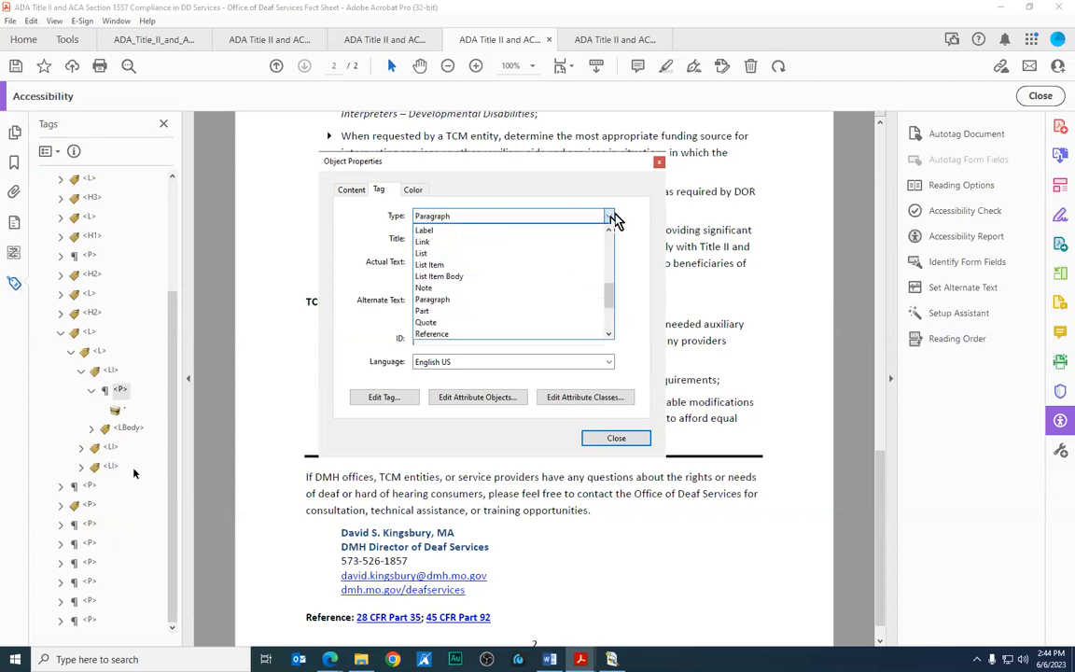
{"action": "left_click", "coordinate": [518, 232]}
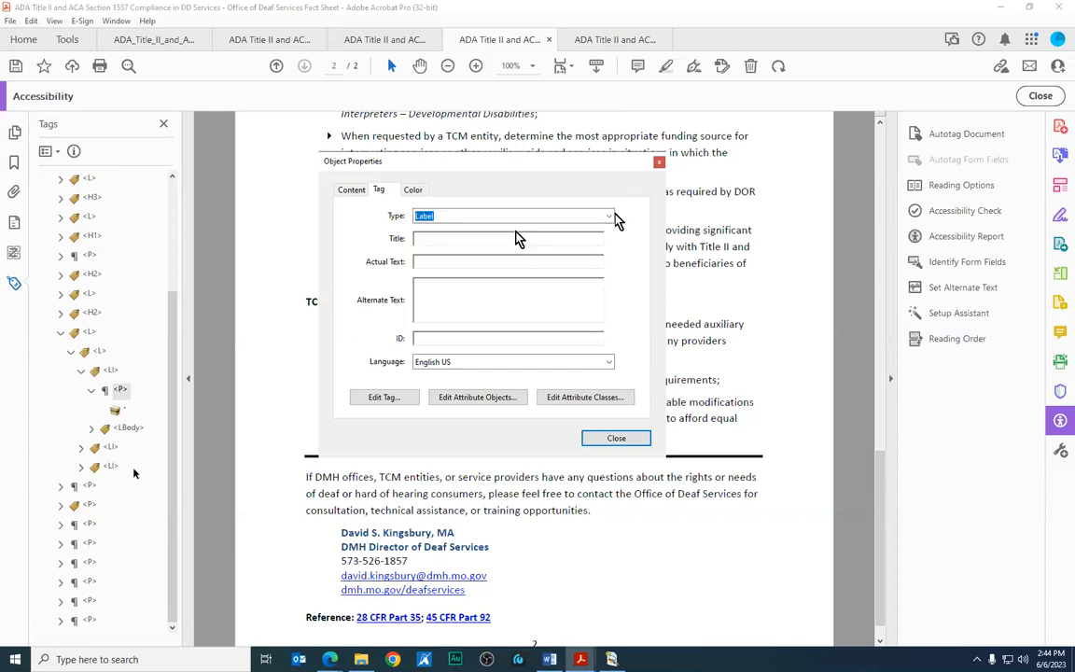
{"action": "left_click", "coordinate": [623, 437]}
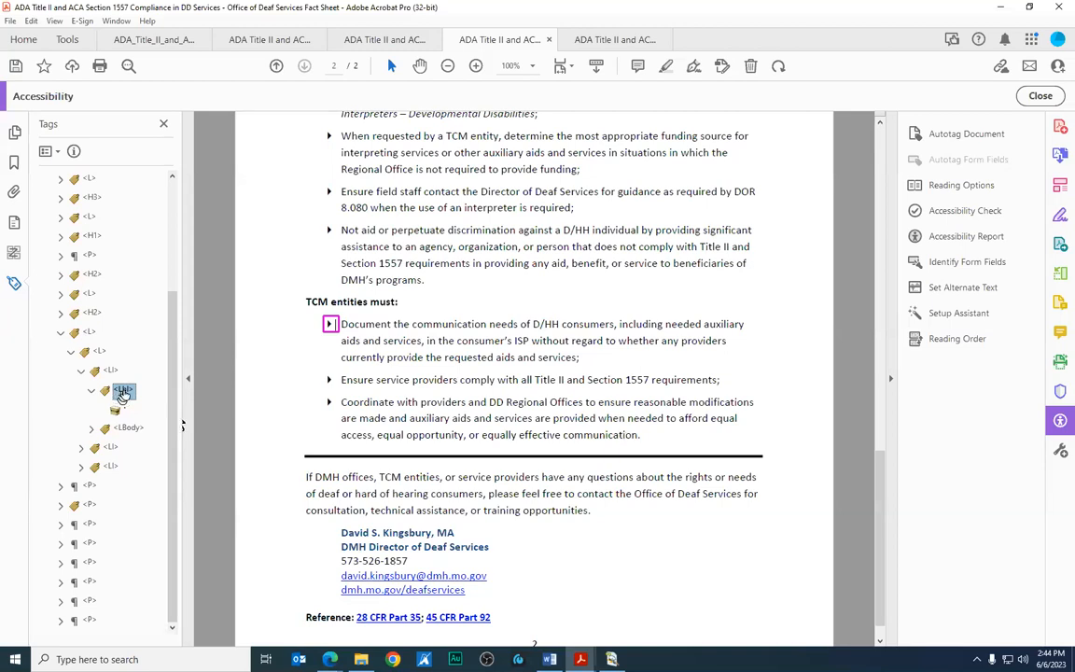
Expand the second list item, "Ensure service providers comply...", and rename its bullet's paragraph tag to Lbl
{"action": "left_click", "coordinate": [110, 449]}
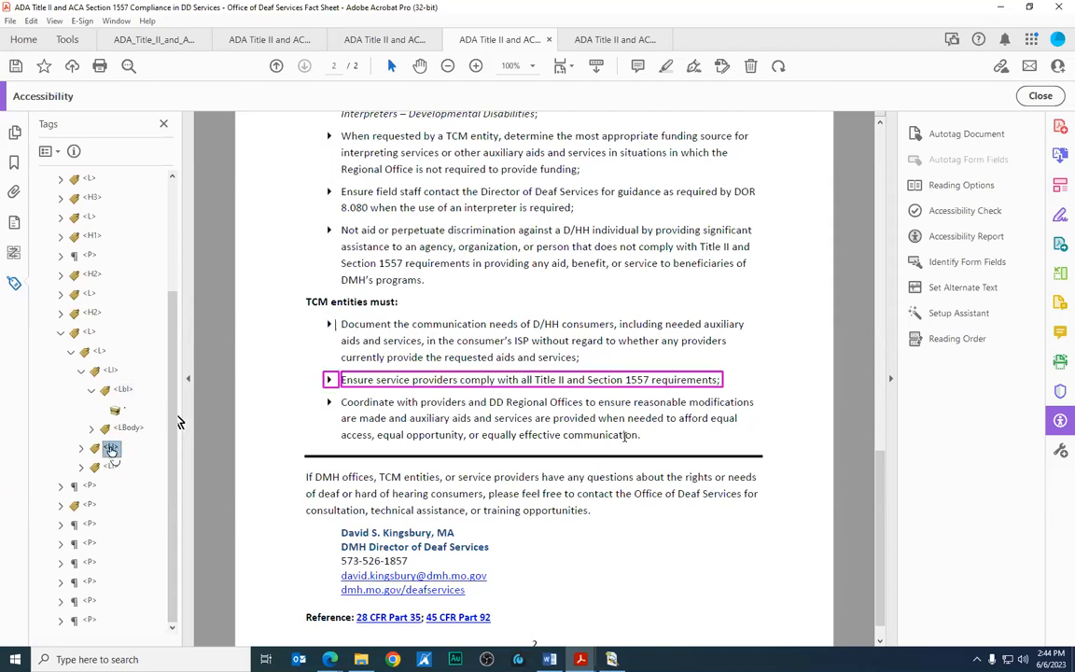
{"action": "left_click", "coordinate": [110, 449]}
{"action": "left_click", "coordinate": [132, 490]}
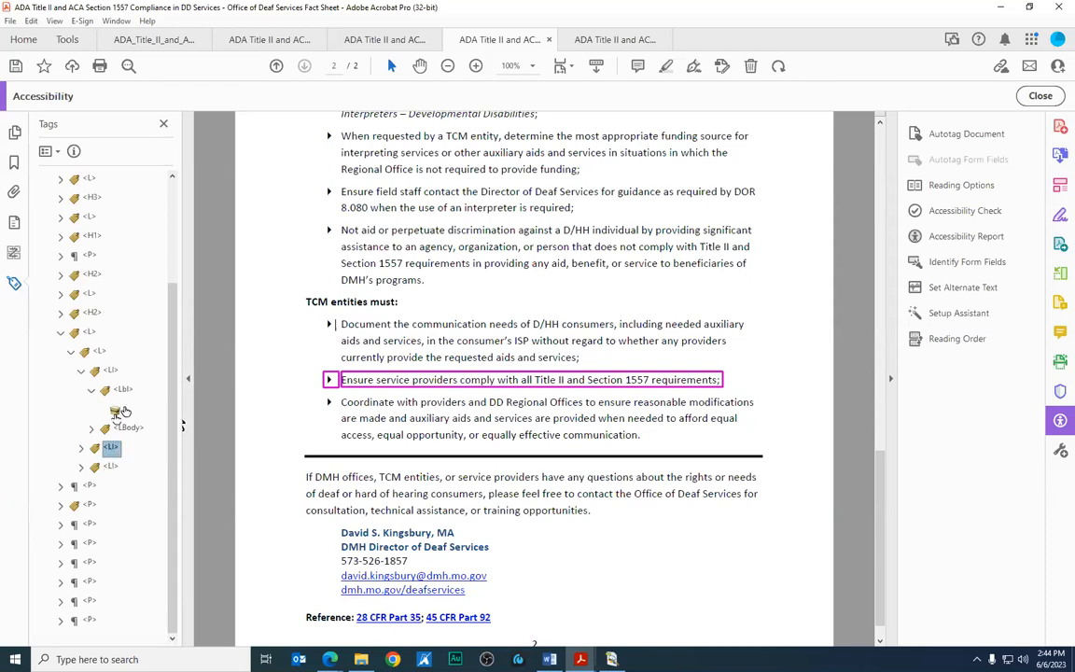
{"action": "left_click", "coordinate": [82, 449]}
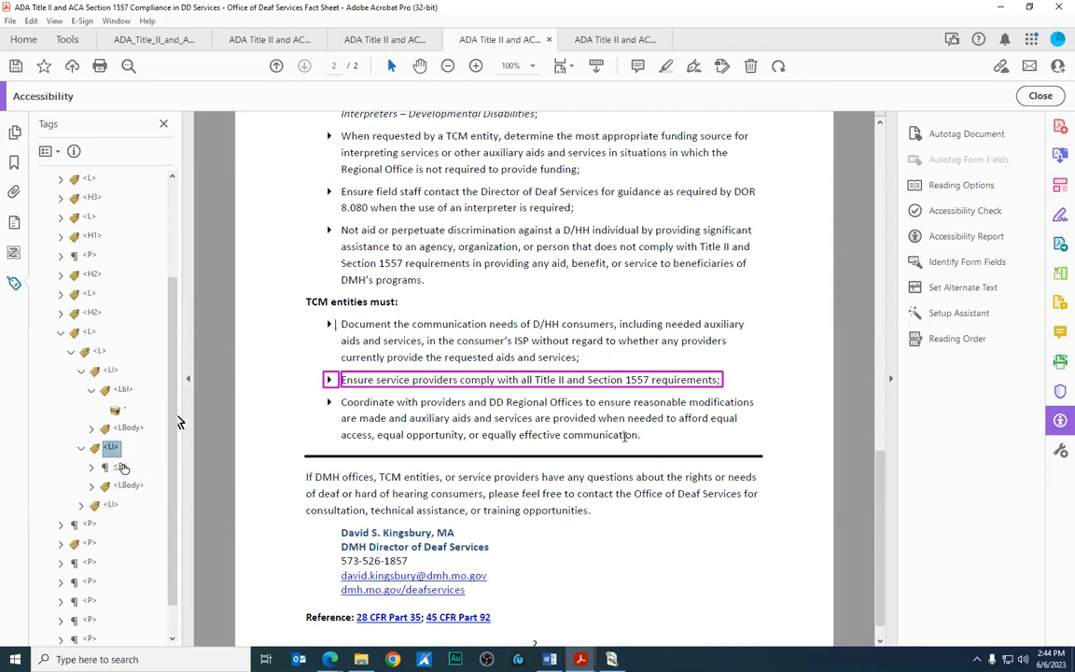
{"action": "left_click", "coordinate": [121, 466]}
{"action": "left_click", "coordinate": [120, 467]}
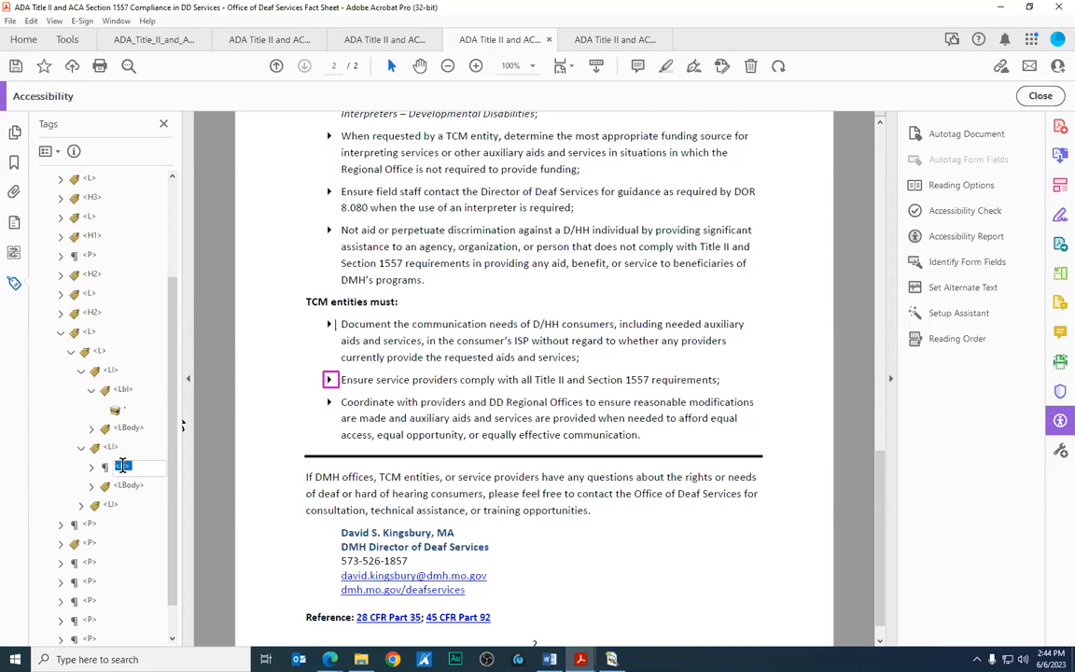
{"action": "type", "text": "Lbl"}
{"action": "key", "text": "Return"}
Expand the third list item, "Coordinate with providers and DD Regional Offices...", and rename its bullet's paragraph tag to Lbl
{"action": "left_click", "coordinate": [81, 504]}
{"action": "left_click", "coordinate": [120, 524]}
{"action": "left_click", "coordinate": [123, 523]}
{"action": "left_click", "coordinate": [123, 523]}
{"action": "type", "text": "Lbl"}
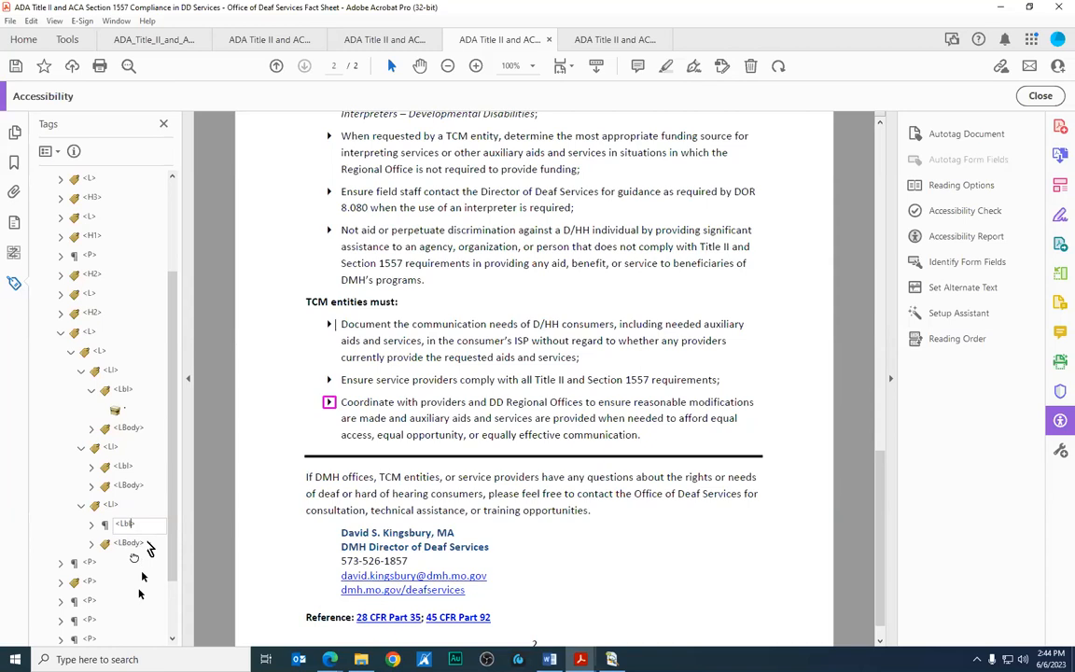
{"action": "key", "text": "Return"}
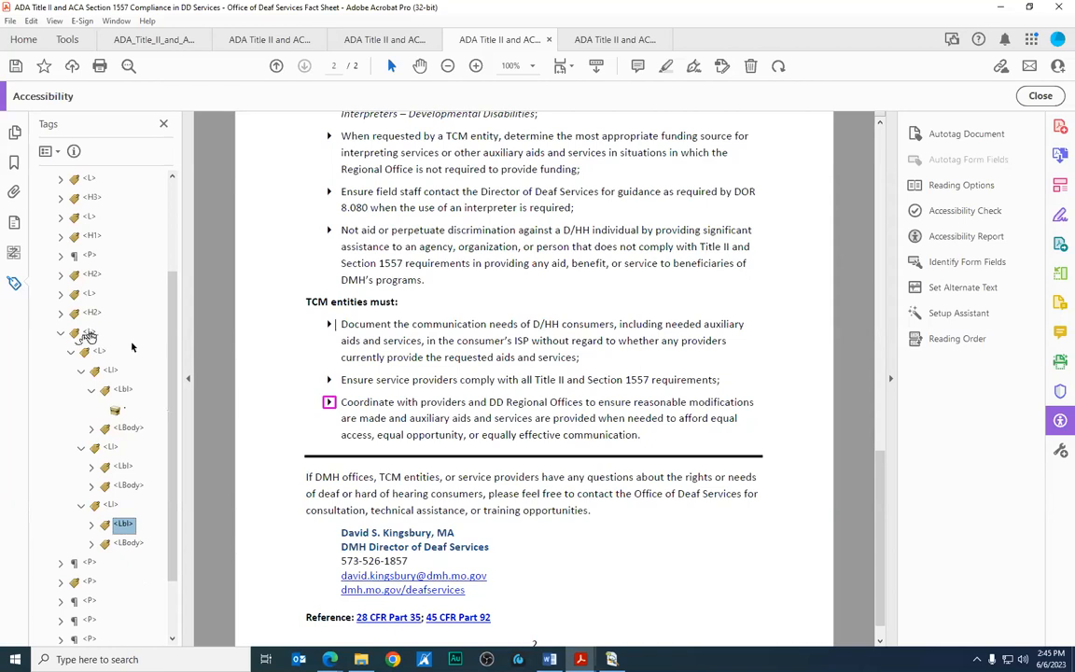
Move the nested L tag of the "TCM entities must:" list out of its parent L tag, directly below the H2 tag
{"action": "left_click", "coordinate": [88, 333]}
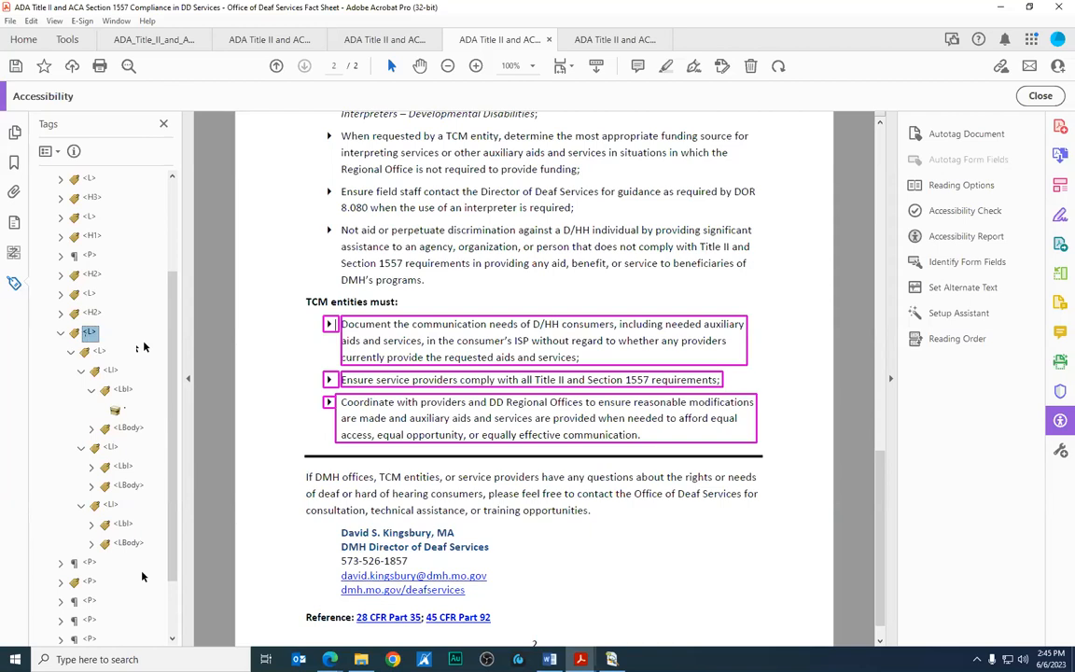
{"action": "left_click", "coordinate": [99, 352]}
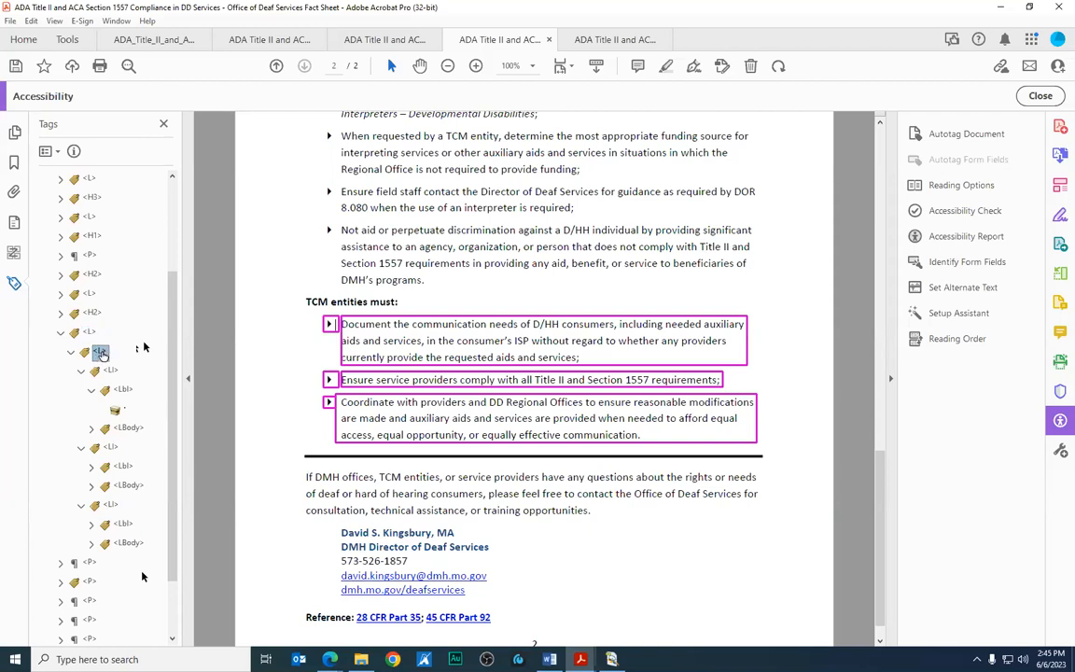
{"action": "left_click", "coordinate": [87, 334]}
{"action": "left_click", "coordinate": [100, 352]}
{"action": "left_click", "coordinate": [90, 333]}
{"action": "left_click", "coordinate": [100, 353]}
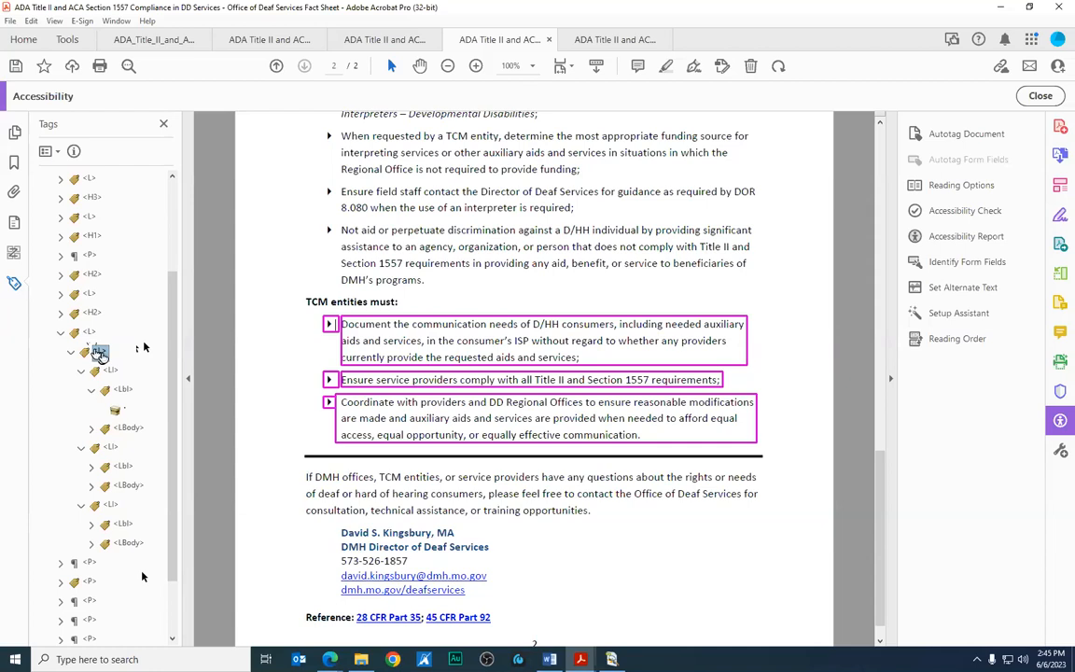
{"action": "left_click_drag", "start_coordinate": [100, 353], "coordinate": [90, 327]}
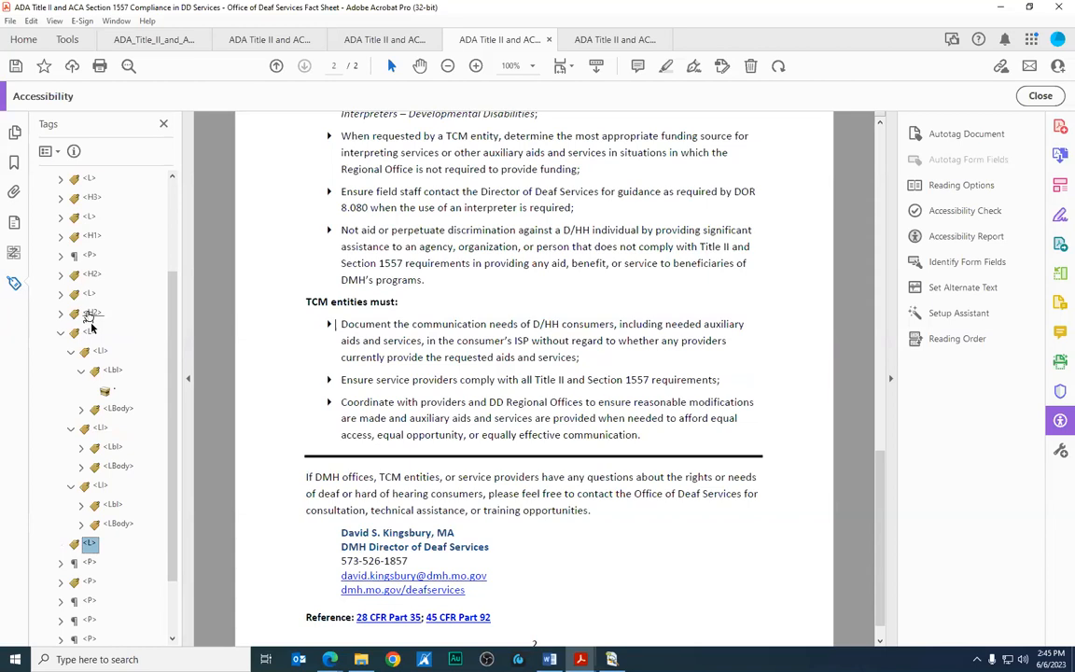
Delete the empty L tag below the restructured "TCM entities must:" list in the tag tree
{"action": "left_click", "coordinate": [89, 546]}
{"action": "left_click", "coordinate": [89, 334]}
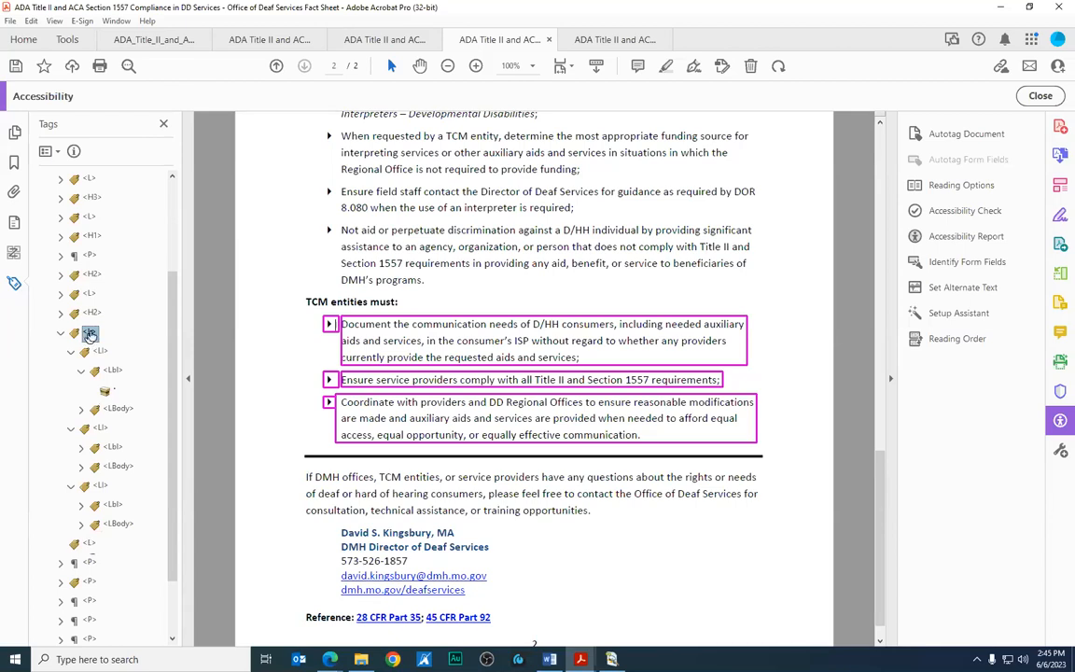
{"action": "left_click", "coordinate": [90, 314]}
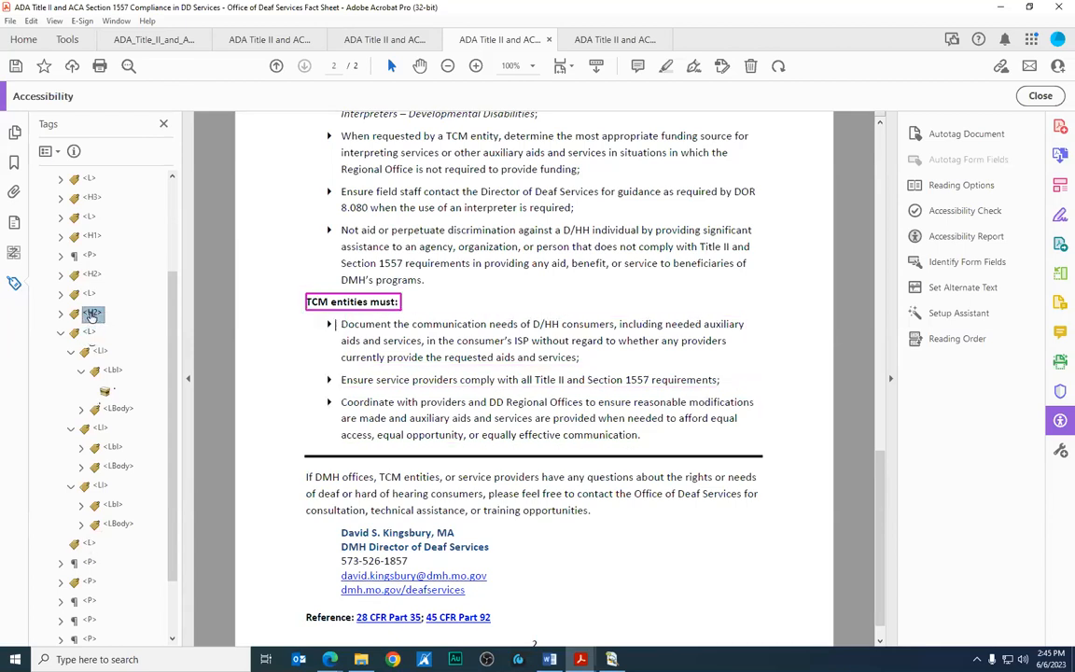
{"action": "left_click", "coordinate": [91, 314]}
{"action": "left_click", "coordinate": [90, 547]}
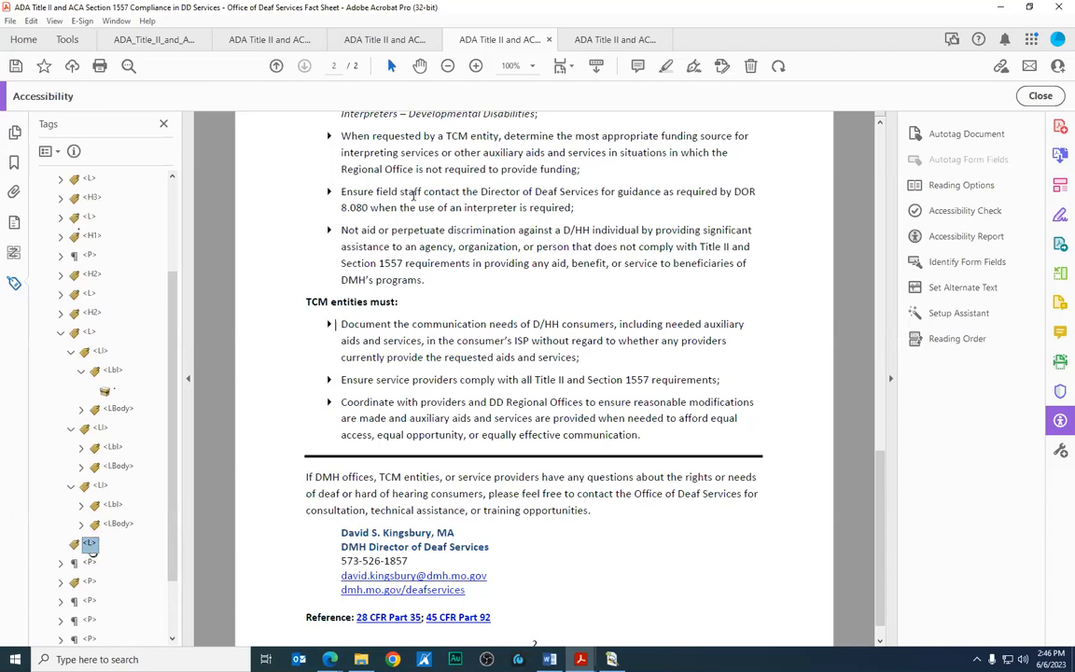
{"action": "scroll", "coordinate": [445, 247], "scroll_direction": "up", "scroll_amount": 5}
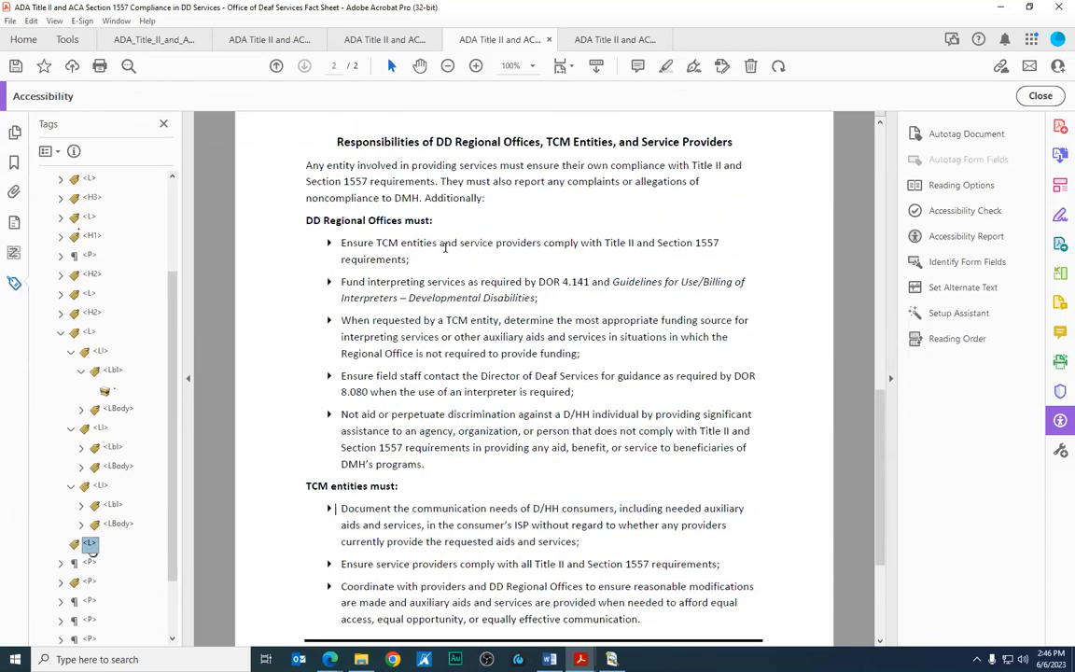
{"action": "scroll", "coordinate": [446, 248], "scroll_direction": "up", "scroll_amount": 9}
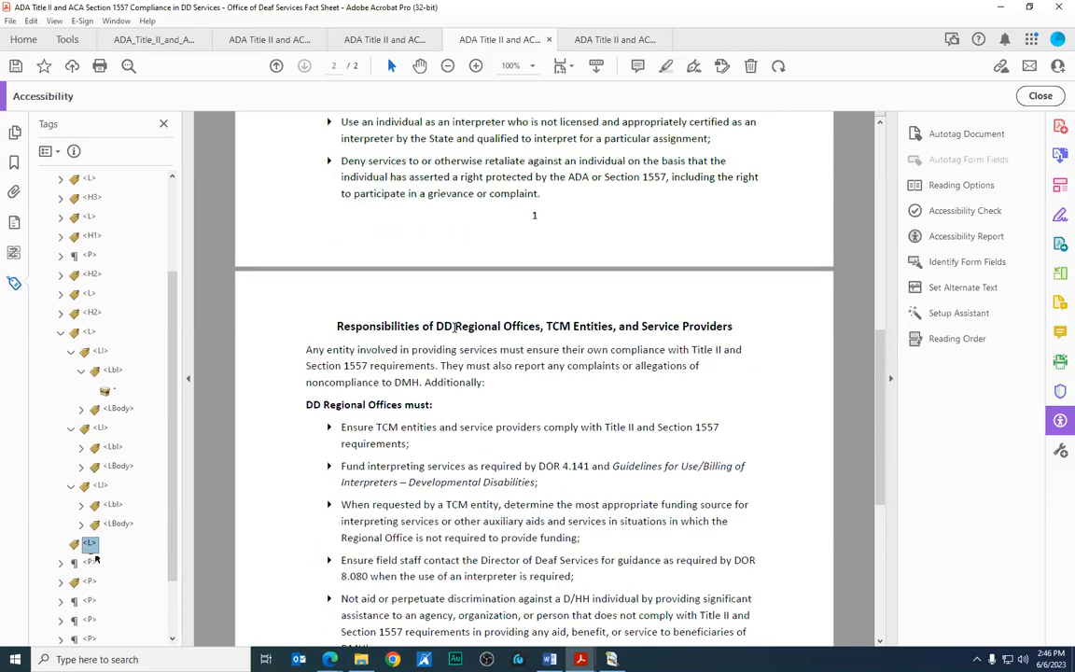
{"action": "scroll", "coordinate": [457, 327], "scroll_direction": "up", "scroll_amount": 5}
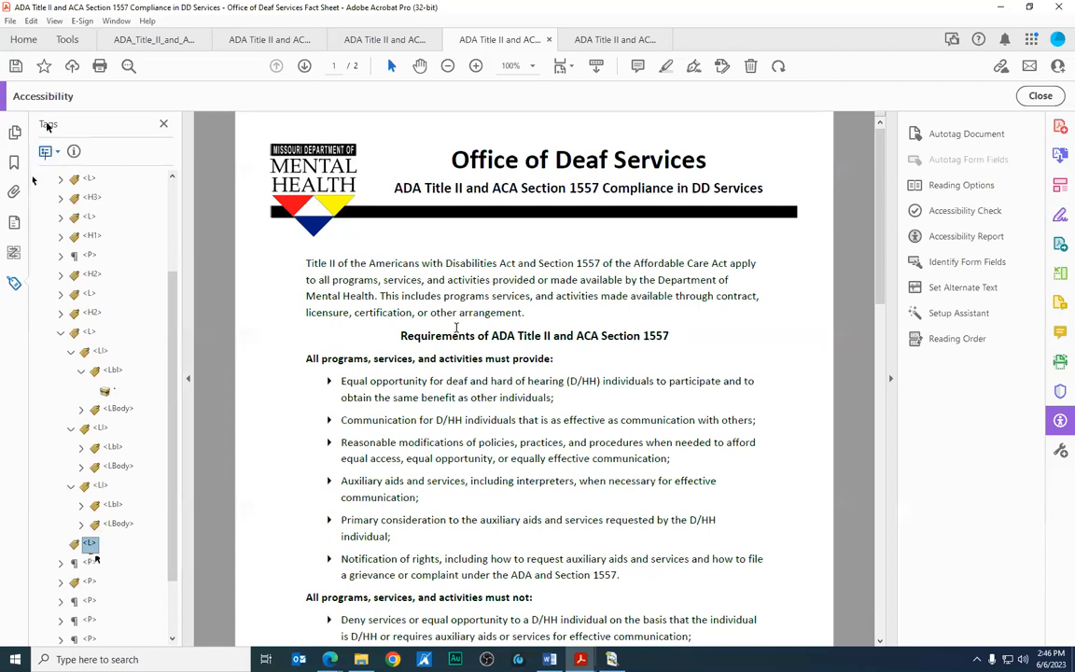
{"action": "left_click", "coordinate": [47, 153]}
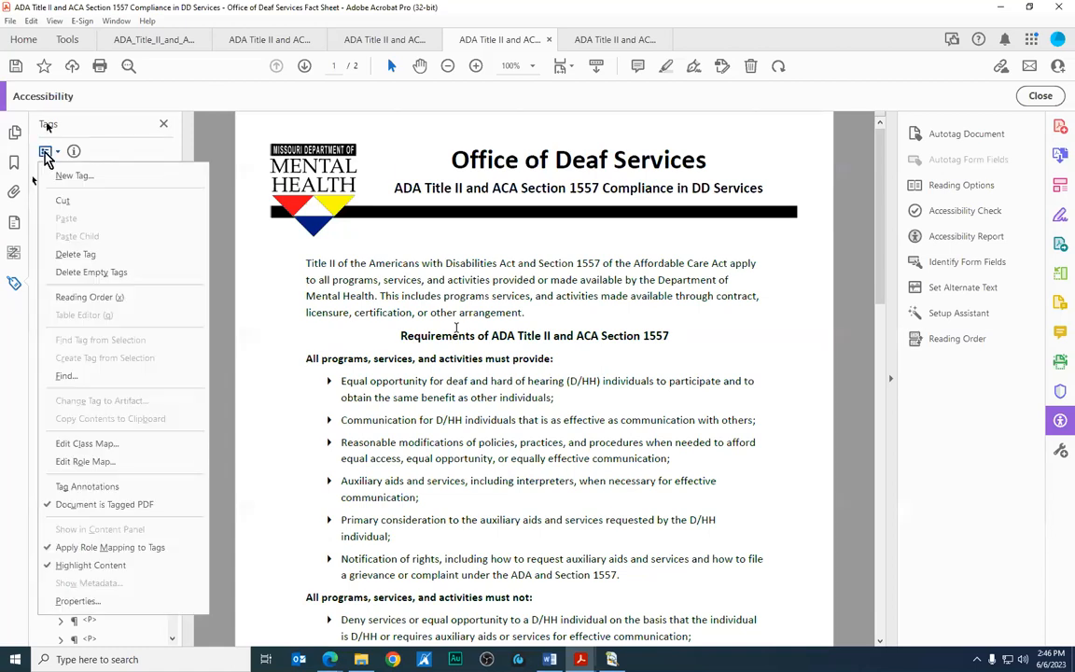
{"action": "left_click", "coordinate": [83, 255]}
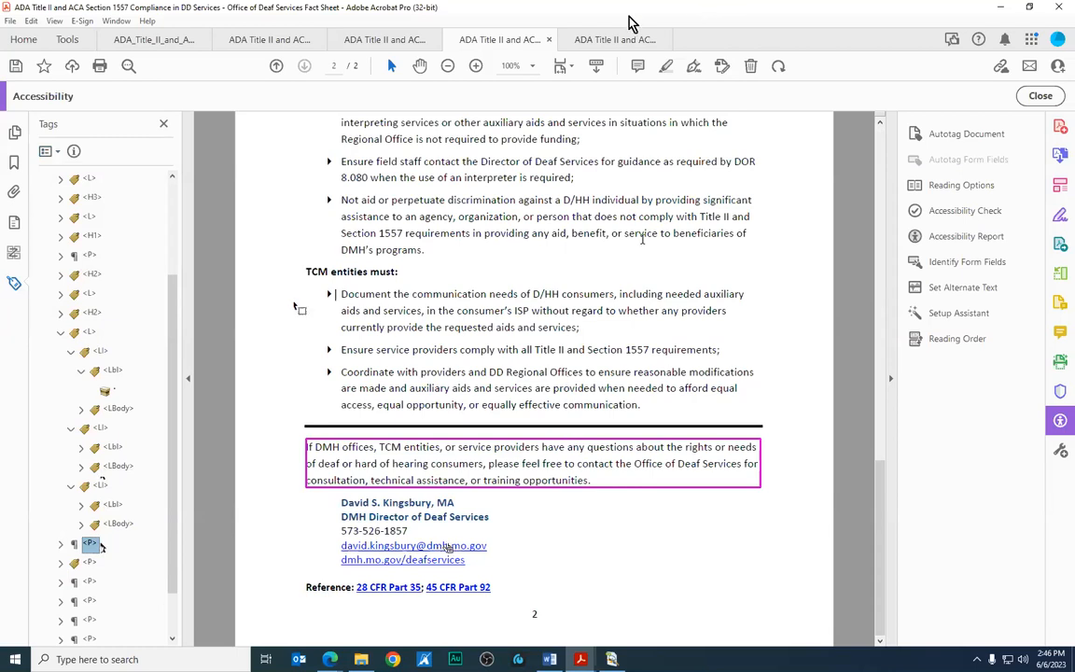
Bring up the last open PDF, switch to PAC 2021 and check the file ADA_Title_II_and_ACA_Section_1557_Compliance_in_DD_Services-Oct_2019(4)
{"action": "left_click", "coordinate": [604, 41]}
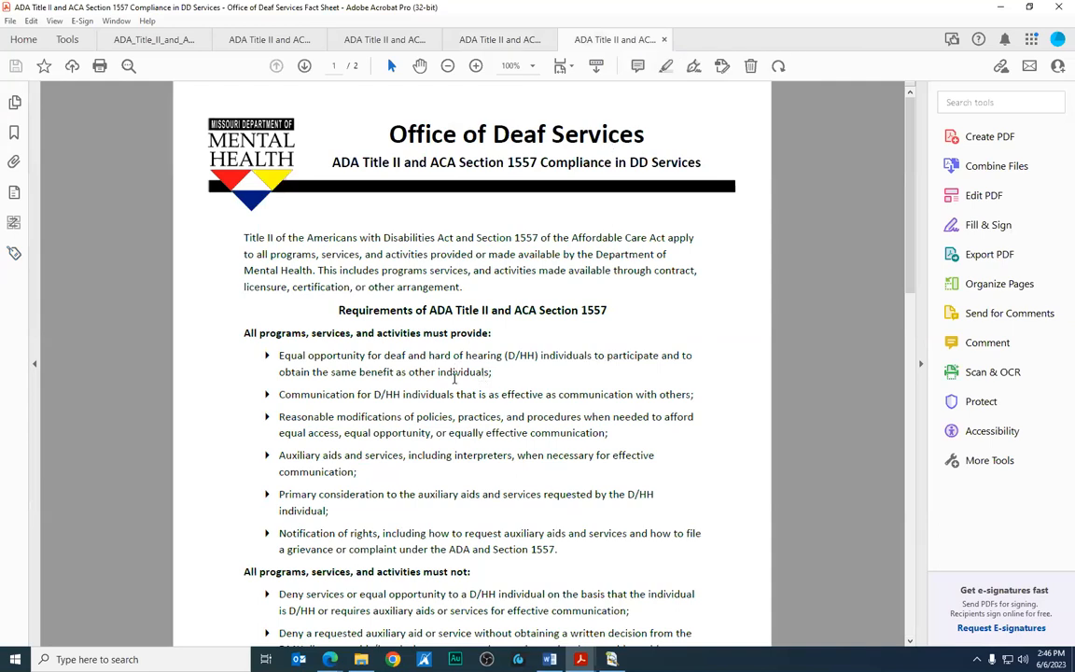
{"action": "left_click", "coordinate": [611, 659]}
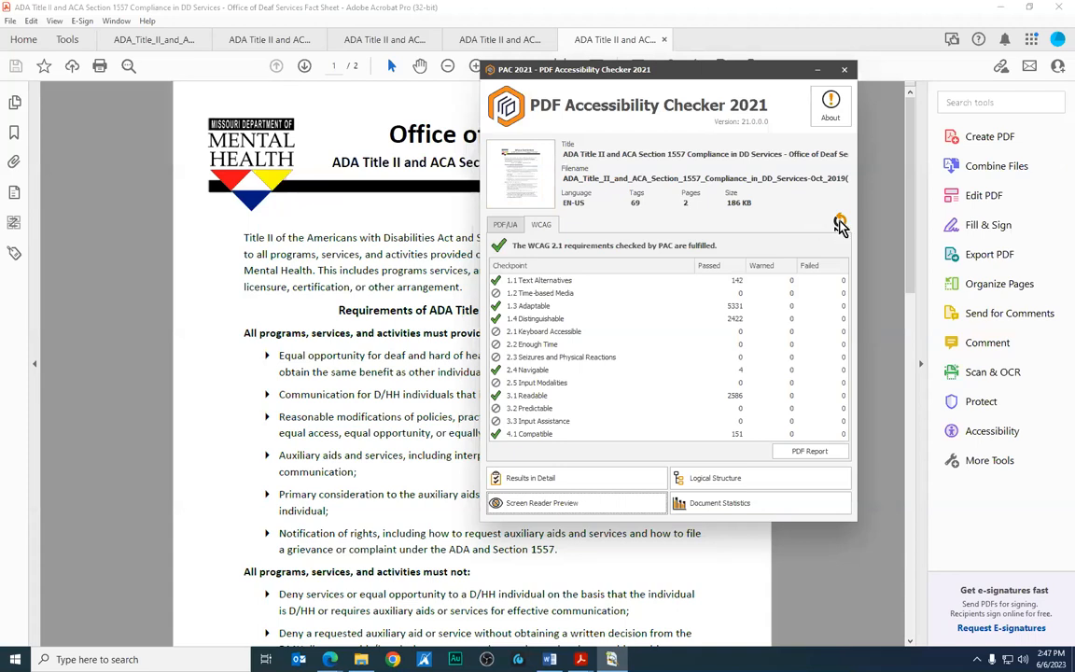
{"action": "left_click", "coordinate": [528, 187]}
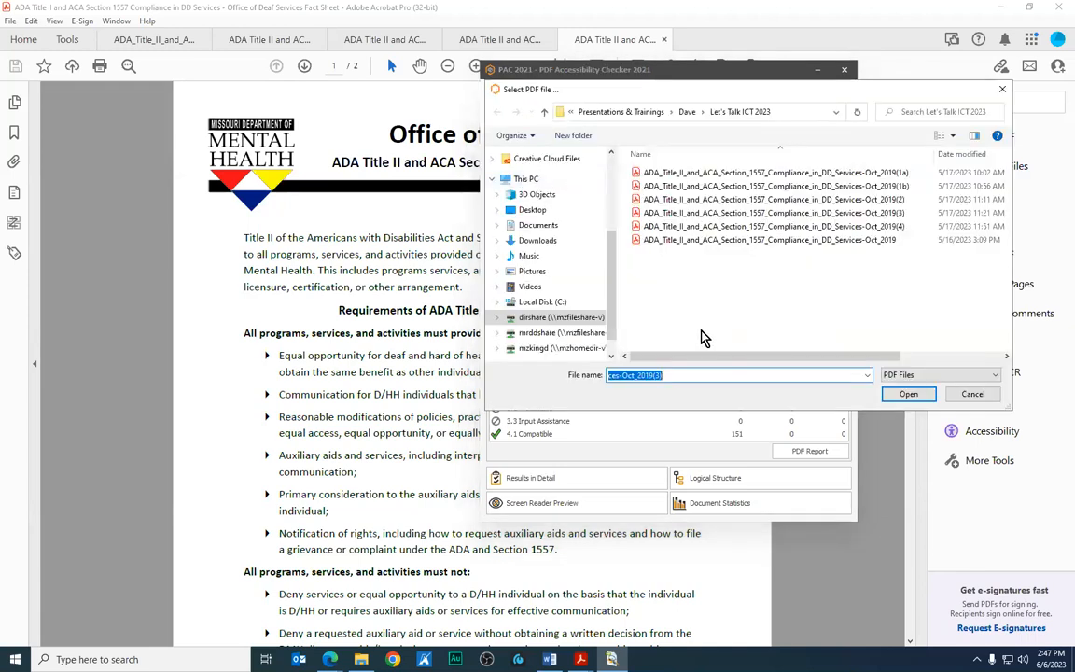
{"action": "left_click", "coordinate": [798, 234]}
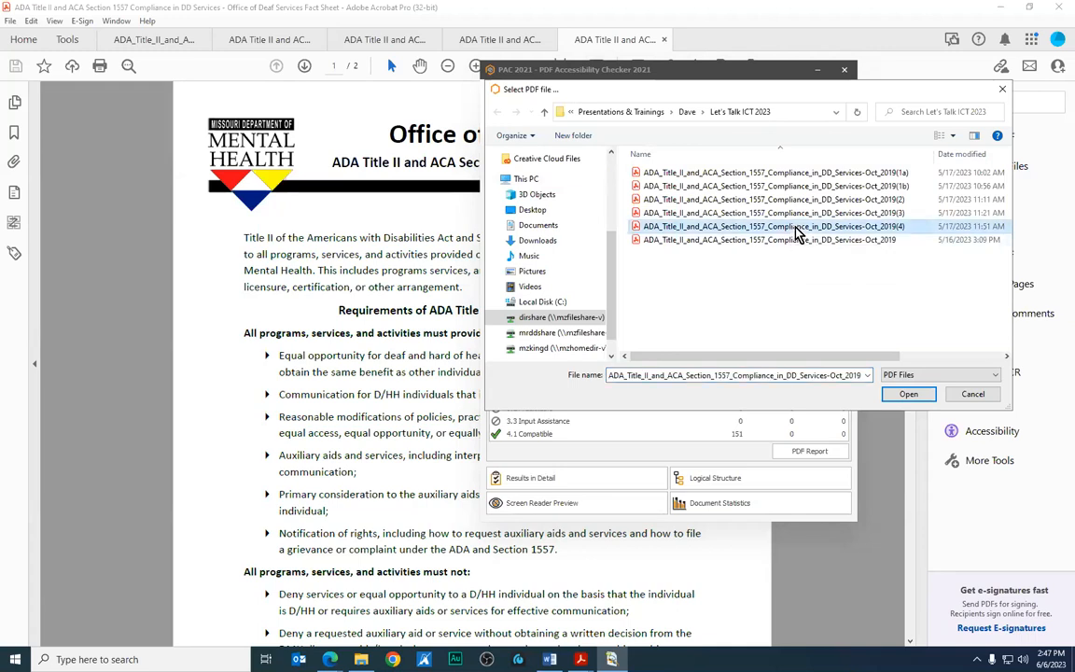
{"action": "left_click", "coordinate": [907, 395]}
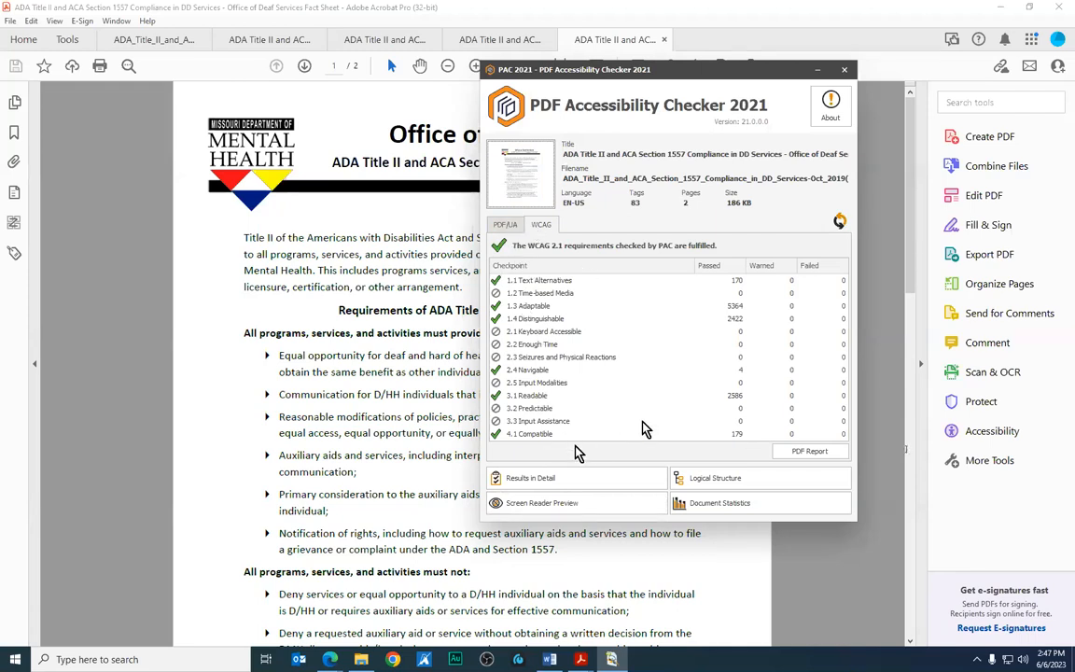
Show the PDF/UA results, examine the PDF/UA identifier entry under Metadata in the detailed report, and close the report
{"action": "left_click", "coordinate": [505, 227]}
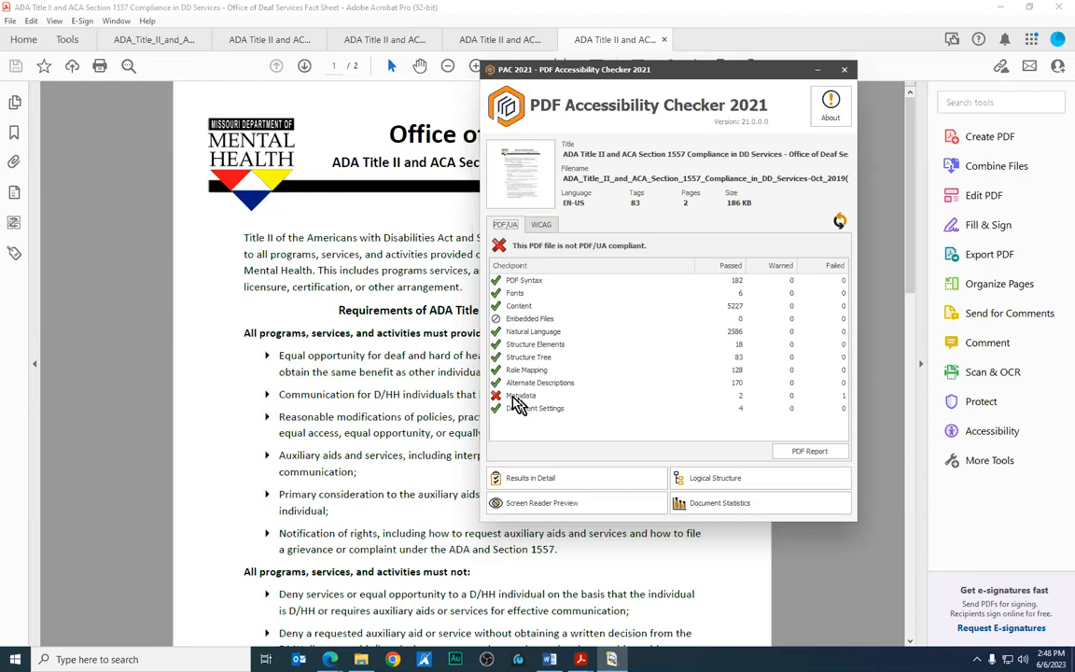
{"action": "left_click", "coordinate": [537, 478]}
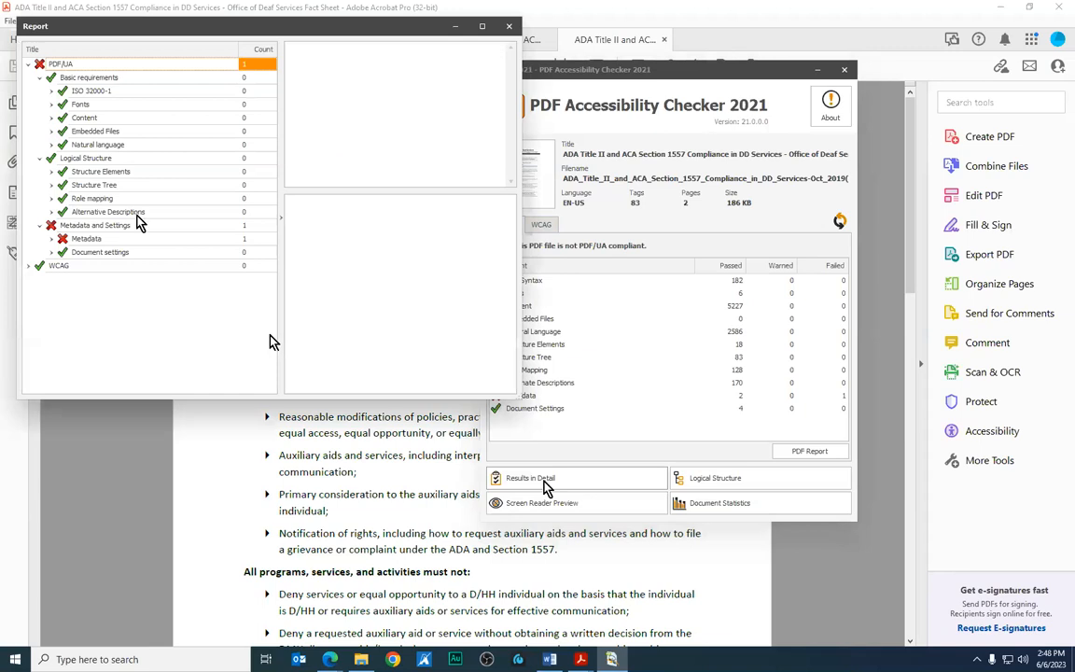
{"action": "left_click", "coordinate": [52, 239]}
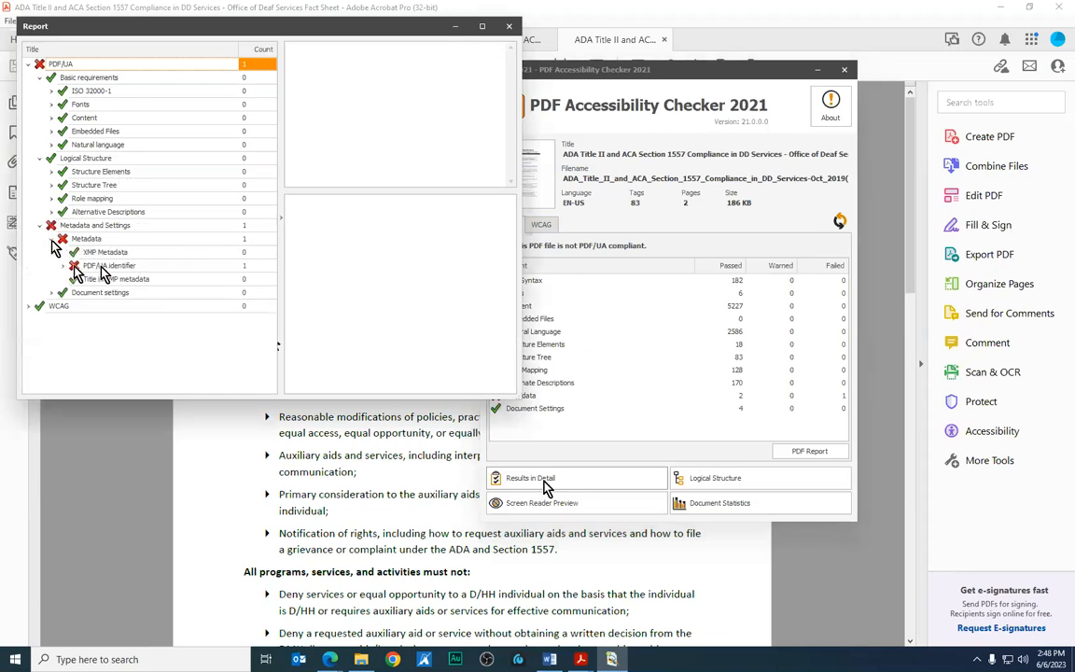
{"action": "left_click", "coordinate": [64, 266]}
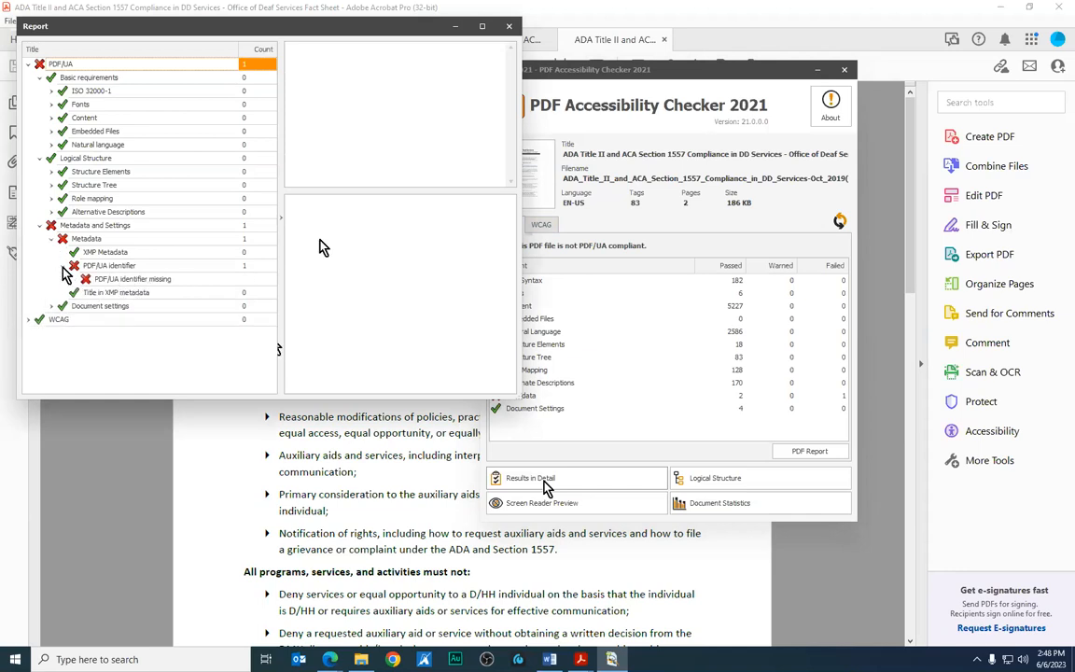
{"action": "left_click", "coordinate": [511, 27]}
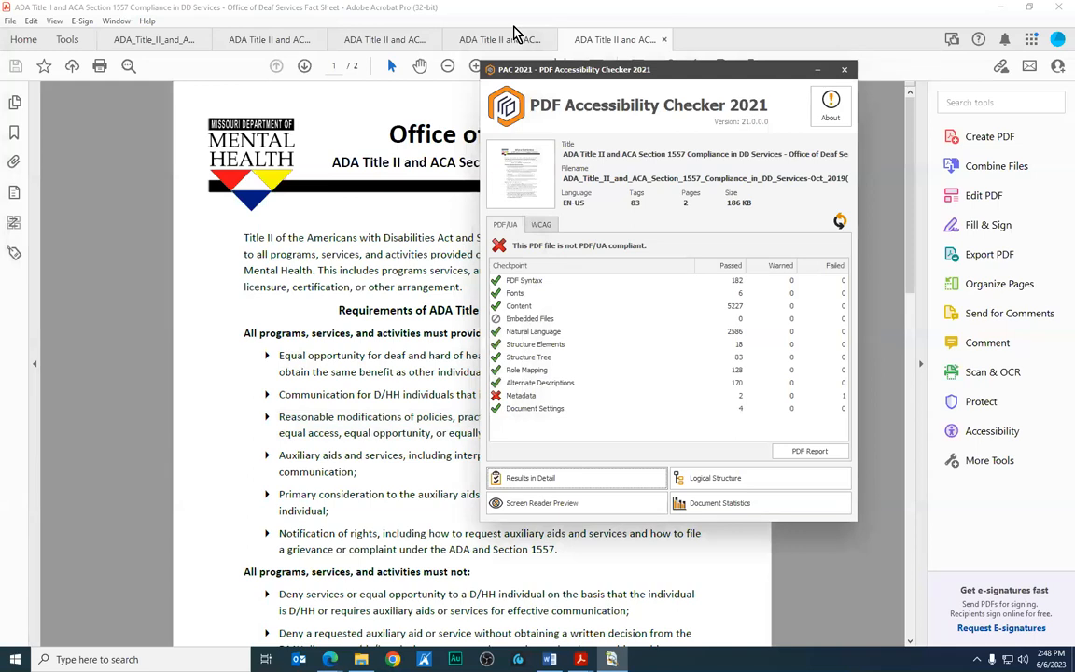
Return to Acrobat, add the PDF Standards tool to the tool list and open it for the document
{"action": "left_click", "coordinate": [236, 313]}
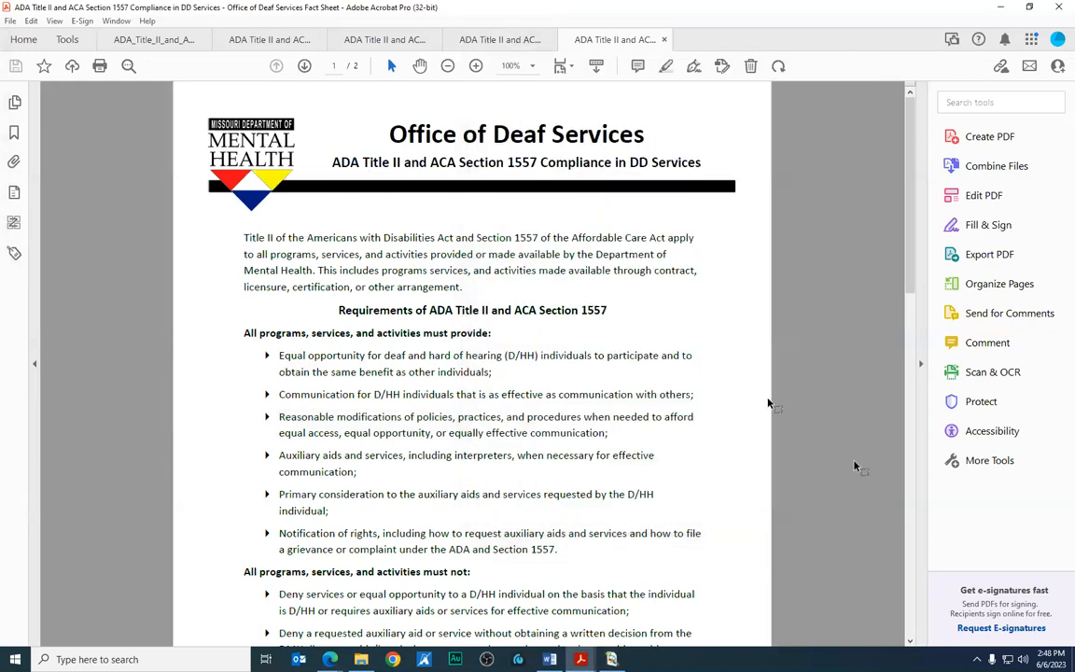
{"action": "left_click", "coordinate": [66, 40]}
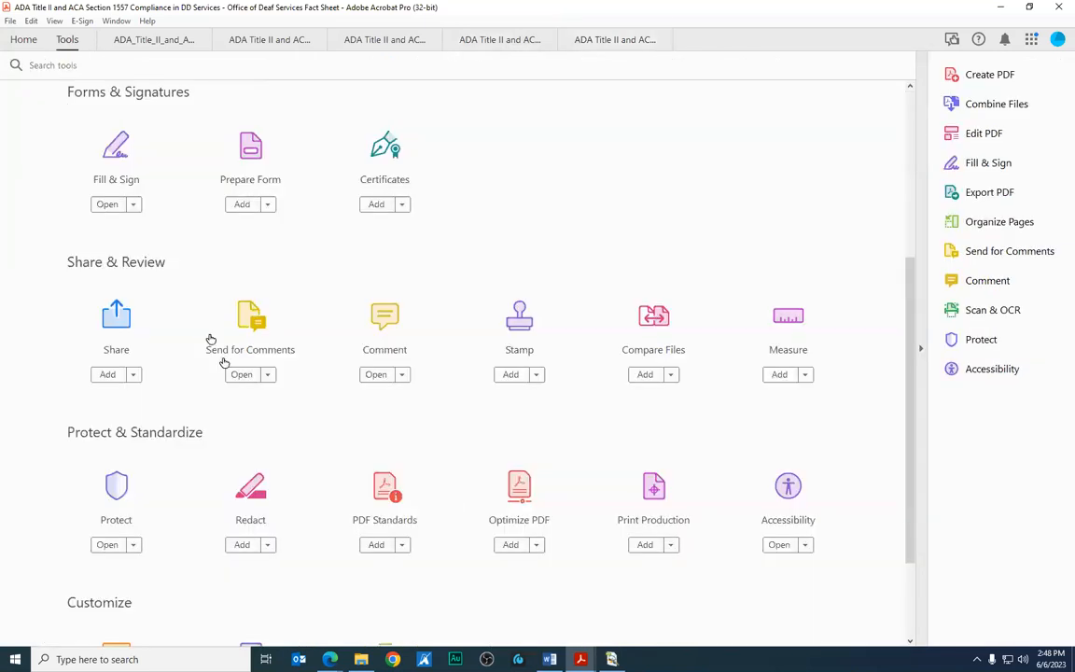
{"action": "left_click", "coordinate": [374, 547]}
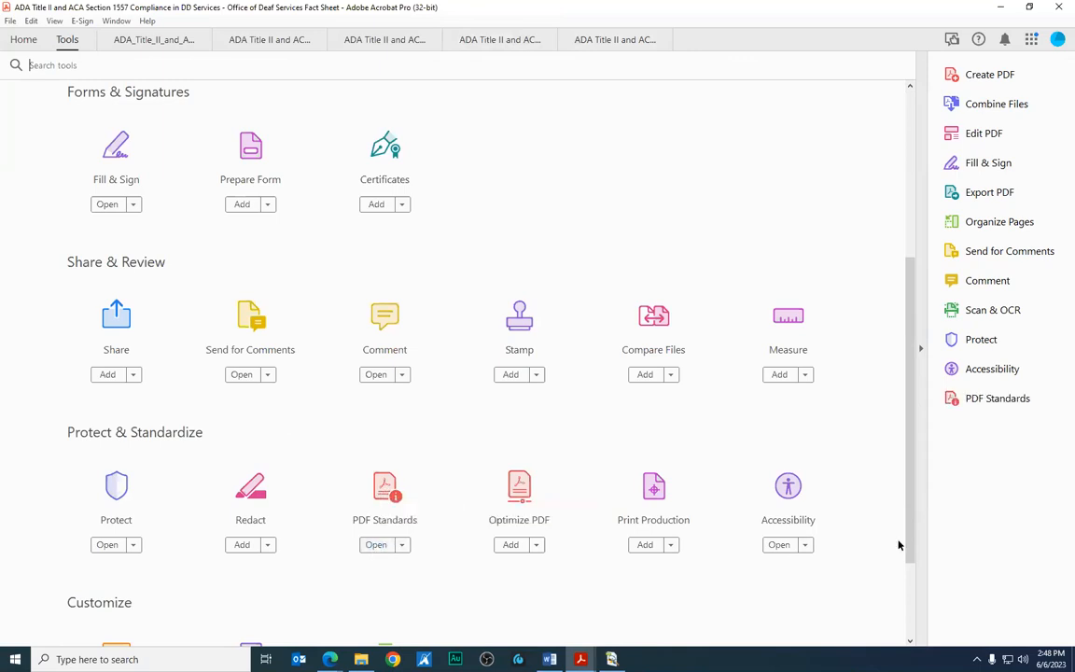
{"action": "left_click", "coordinate": [986, 404]}
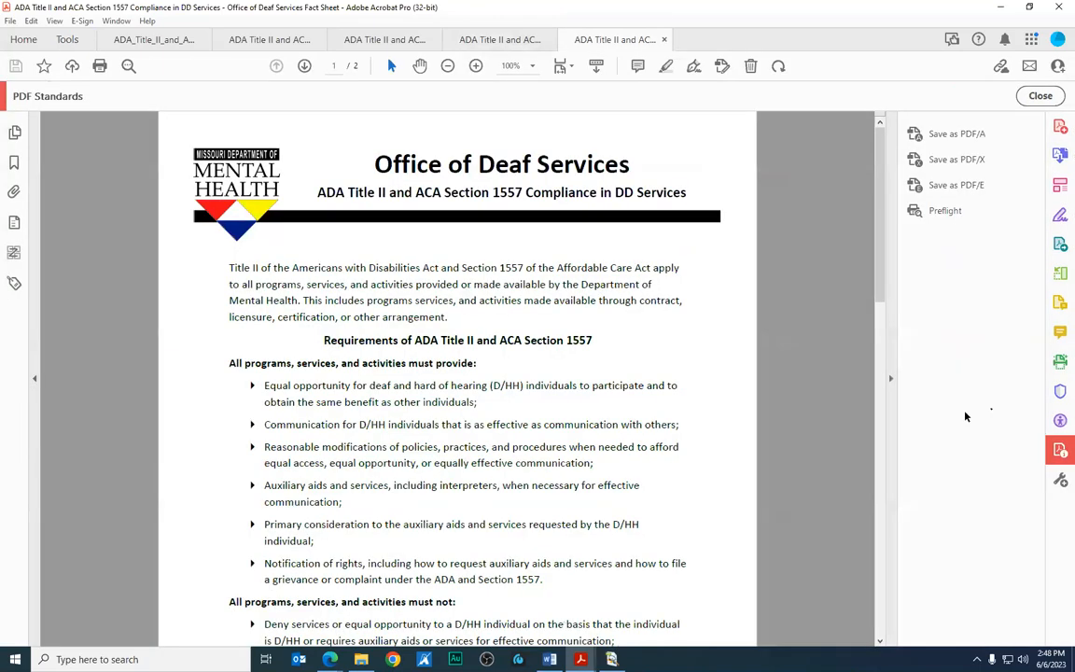
Open Preflight, limit its display to fixups, and close it without running a fix
{"action": "left_click", "coordinate": [946, 211]}
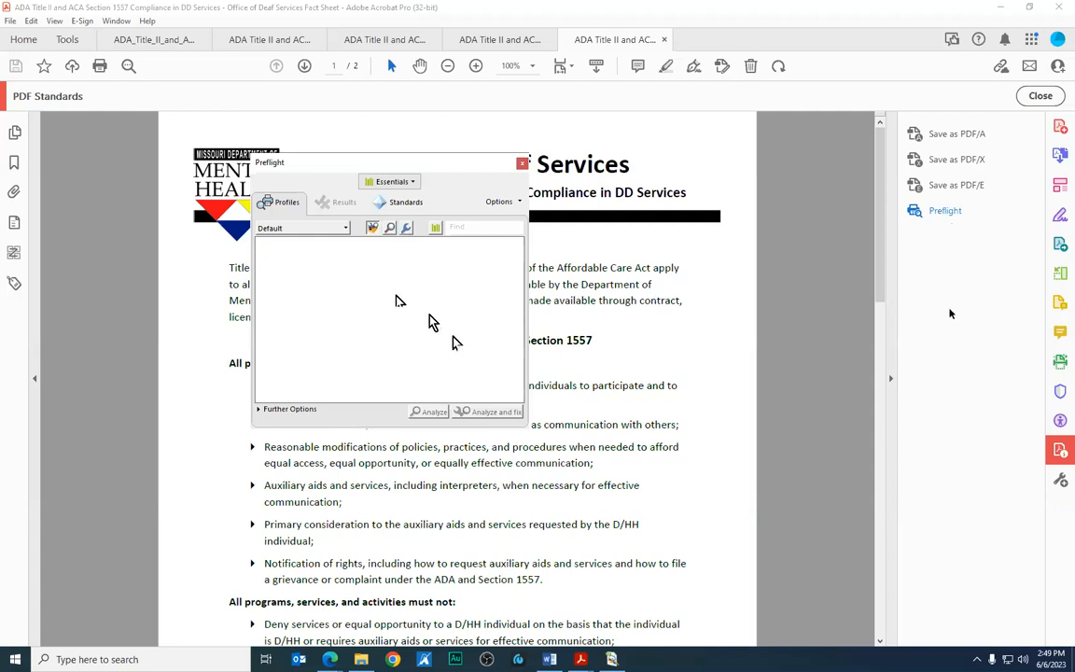
{"action": "left_click", "coordinate": [407, 230]}
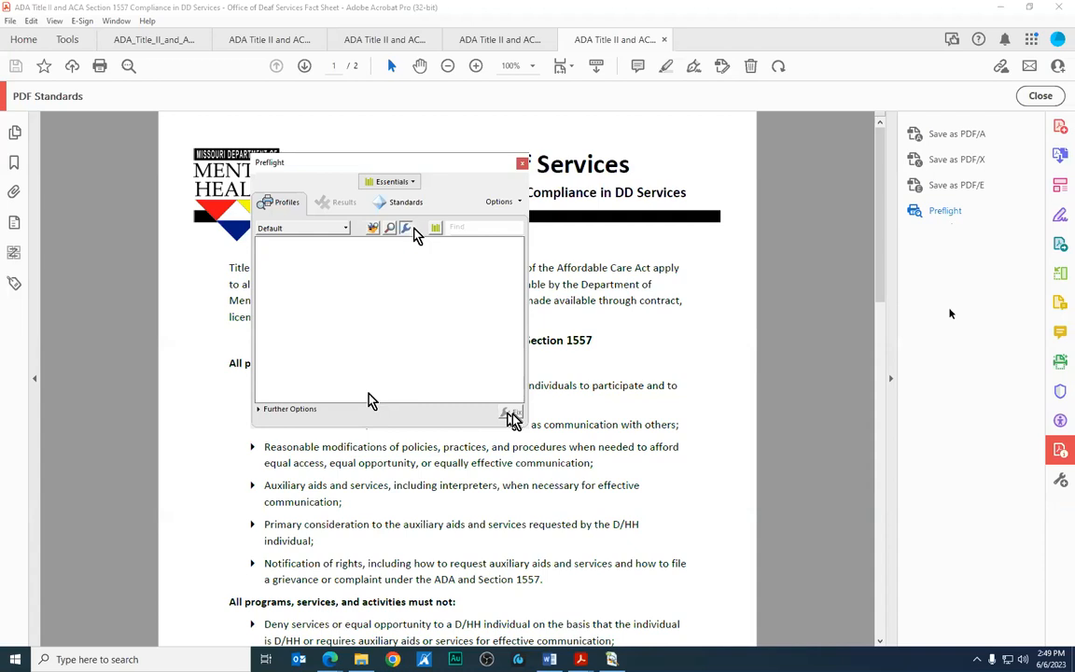
{"action": "left_click", "coordinate": [524, 166]}
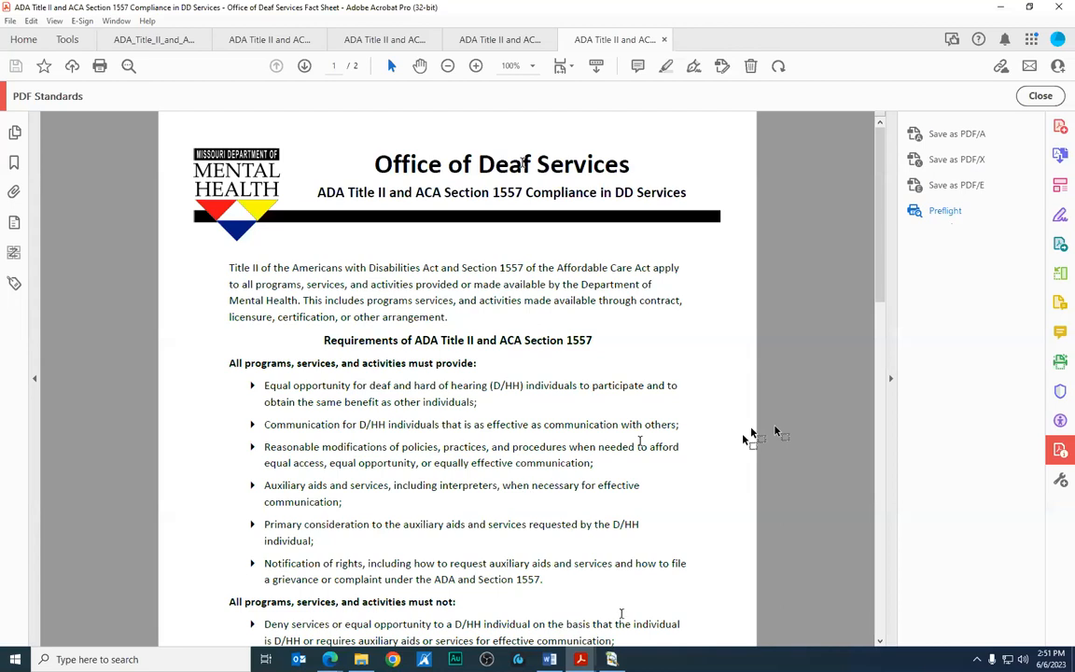
Switch to PAC 2021 to review the Metadata checkpoint in the PDF/UA results and return to Acrobat
{"action": "left_click", "coordinate": [614, 662]}
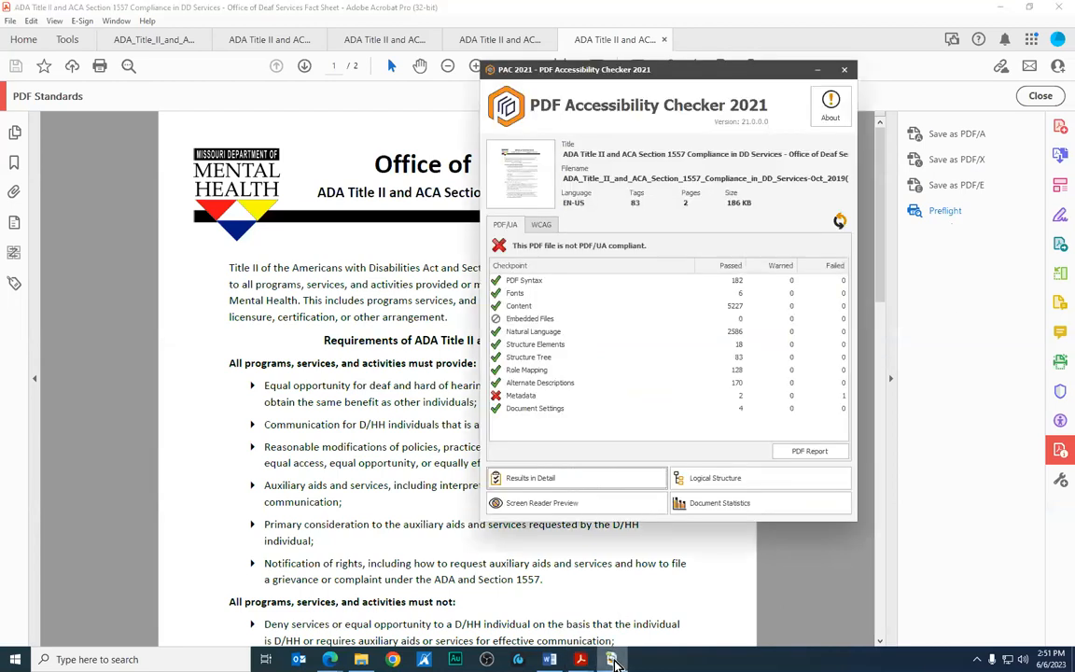
{"action": "left_click", "coordinate": [135, 178]}
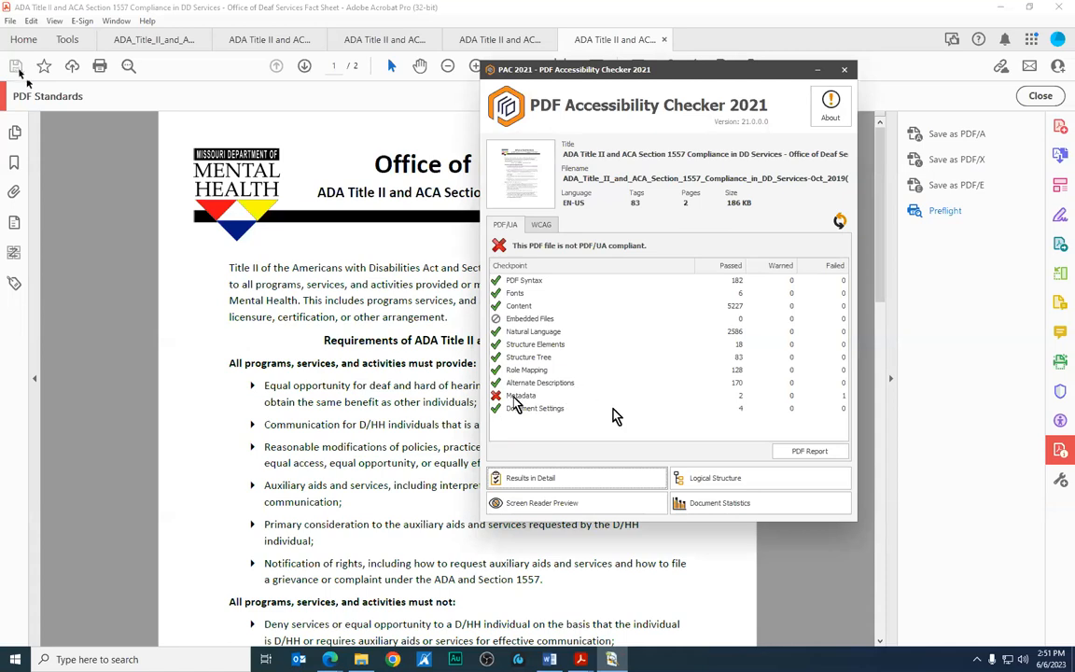
{"action": "key", "text": "alt+Tab"}
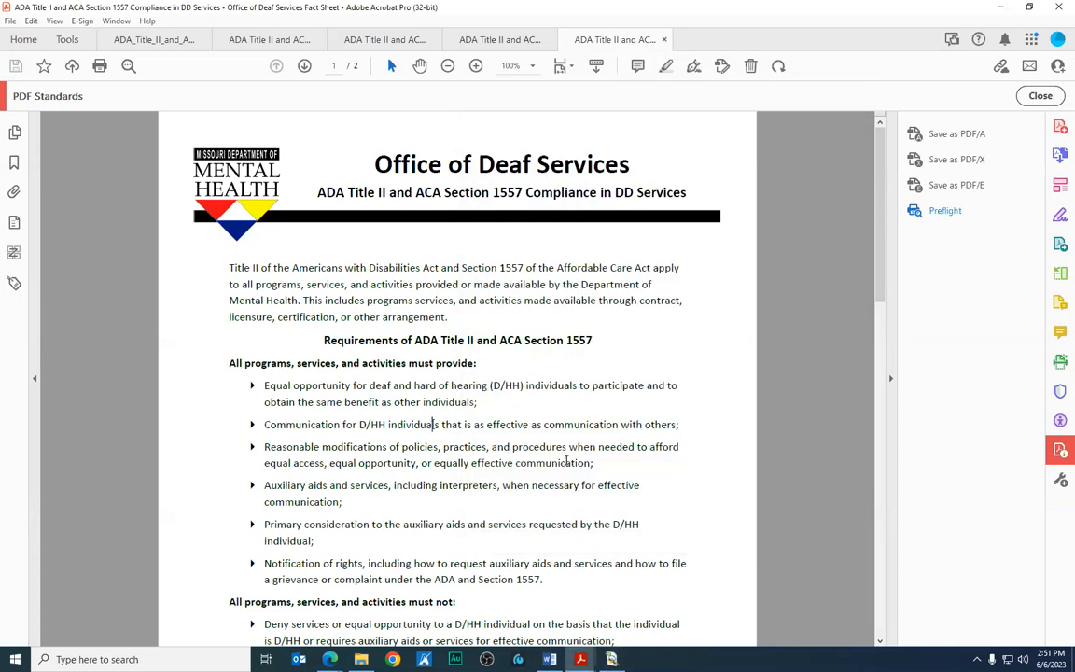